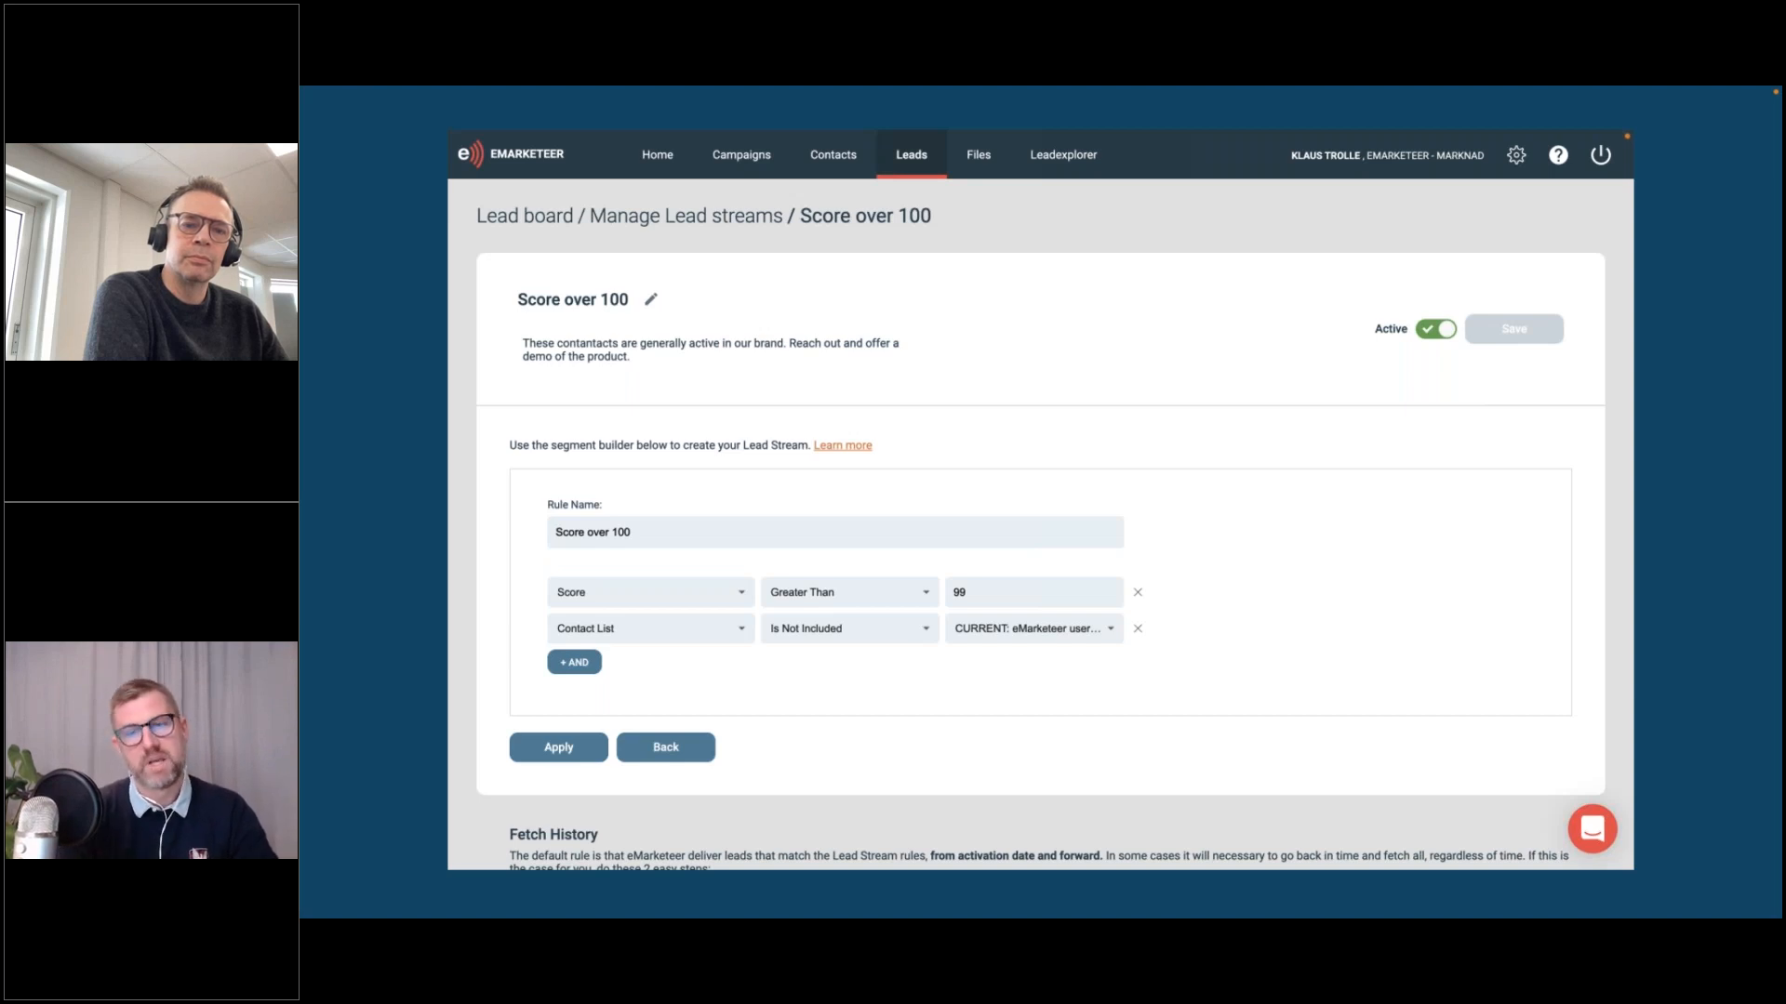
Step: Switch from the presentation to eMarketeer in Chrome and open the lead board with leads from all streams
left_click(581, 683)
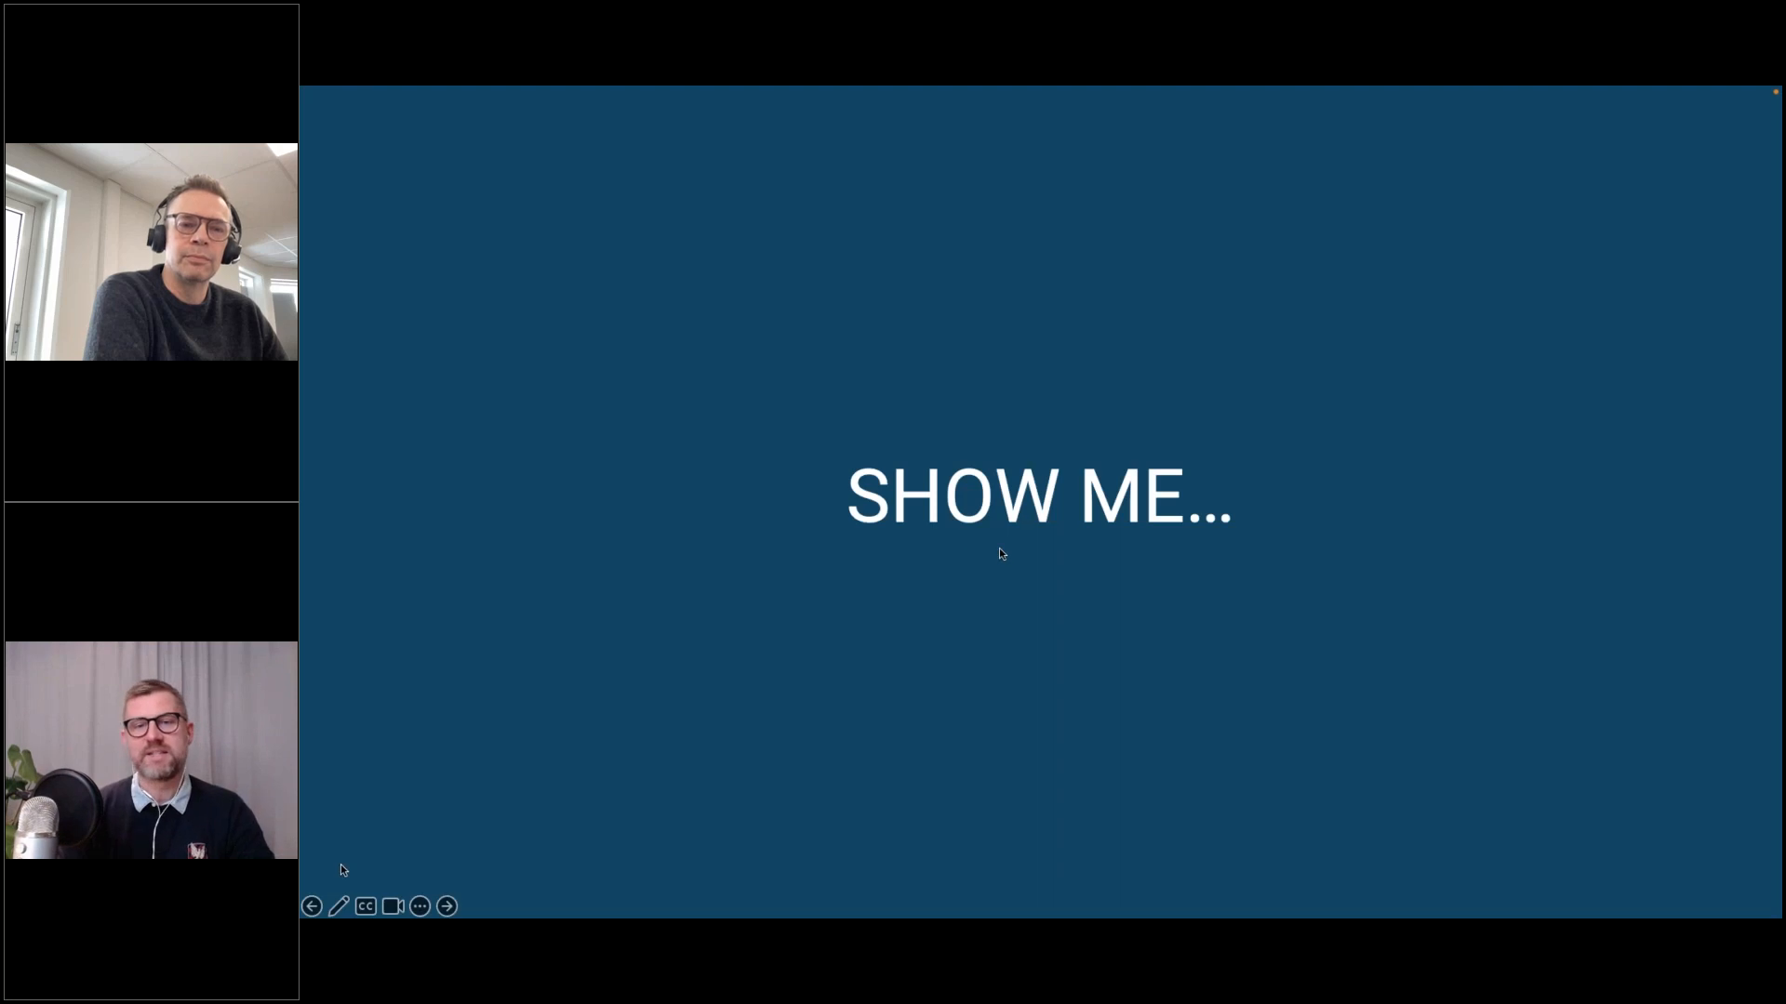
key("ctrl+Right")
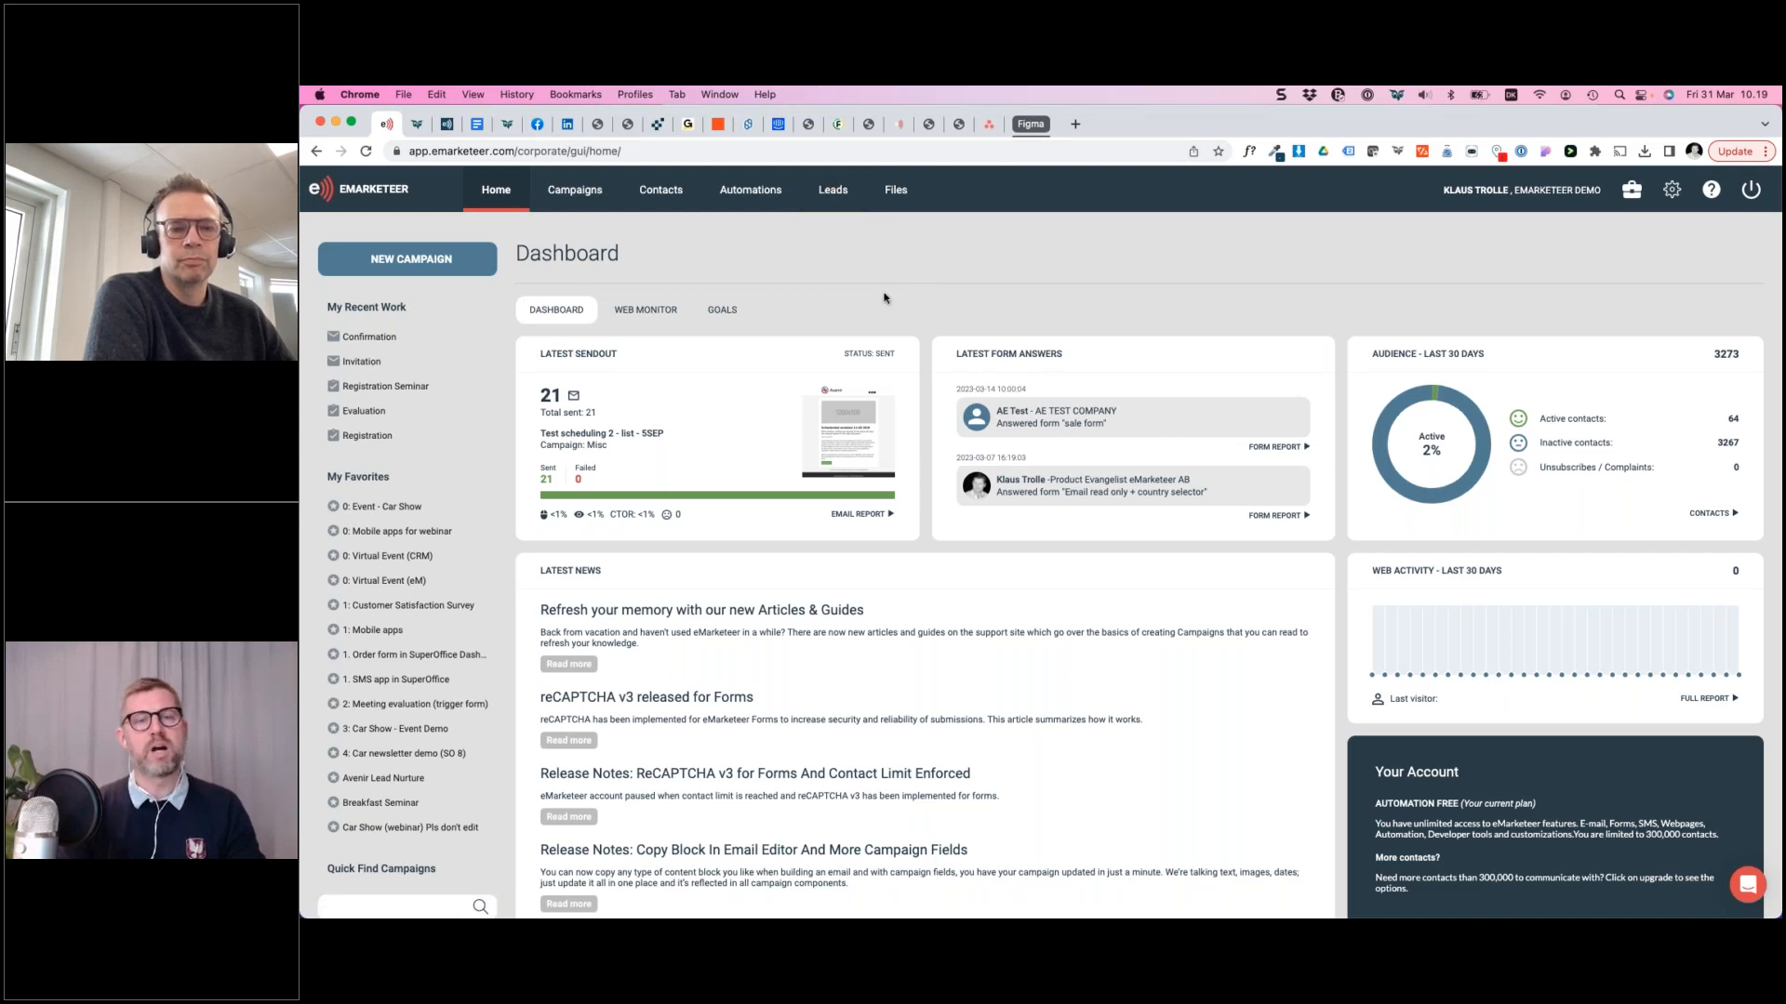
key("ctrl+super+f")
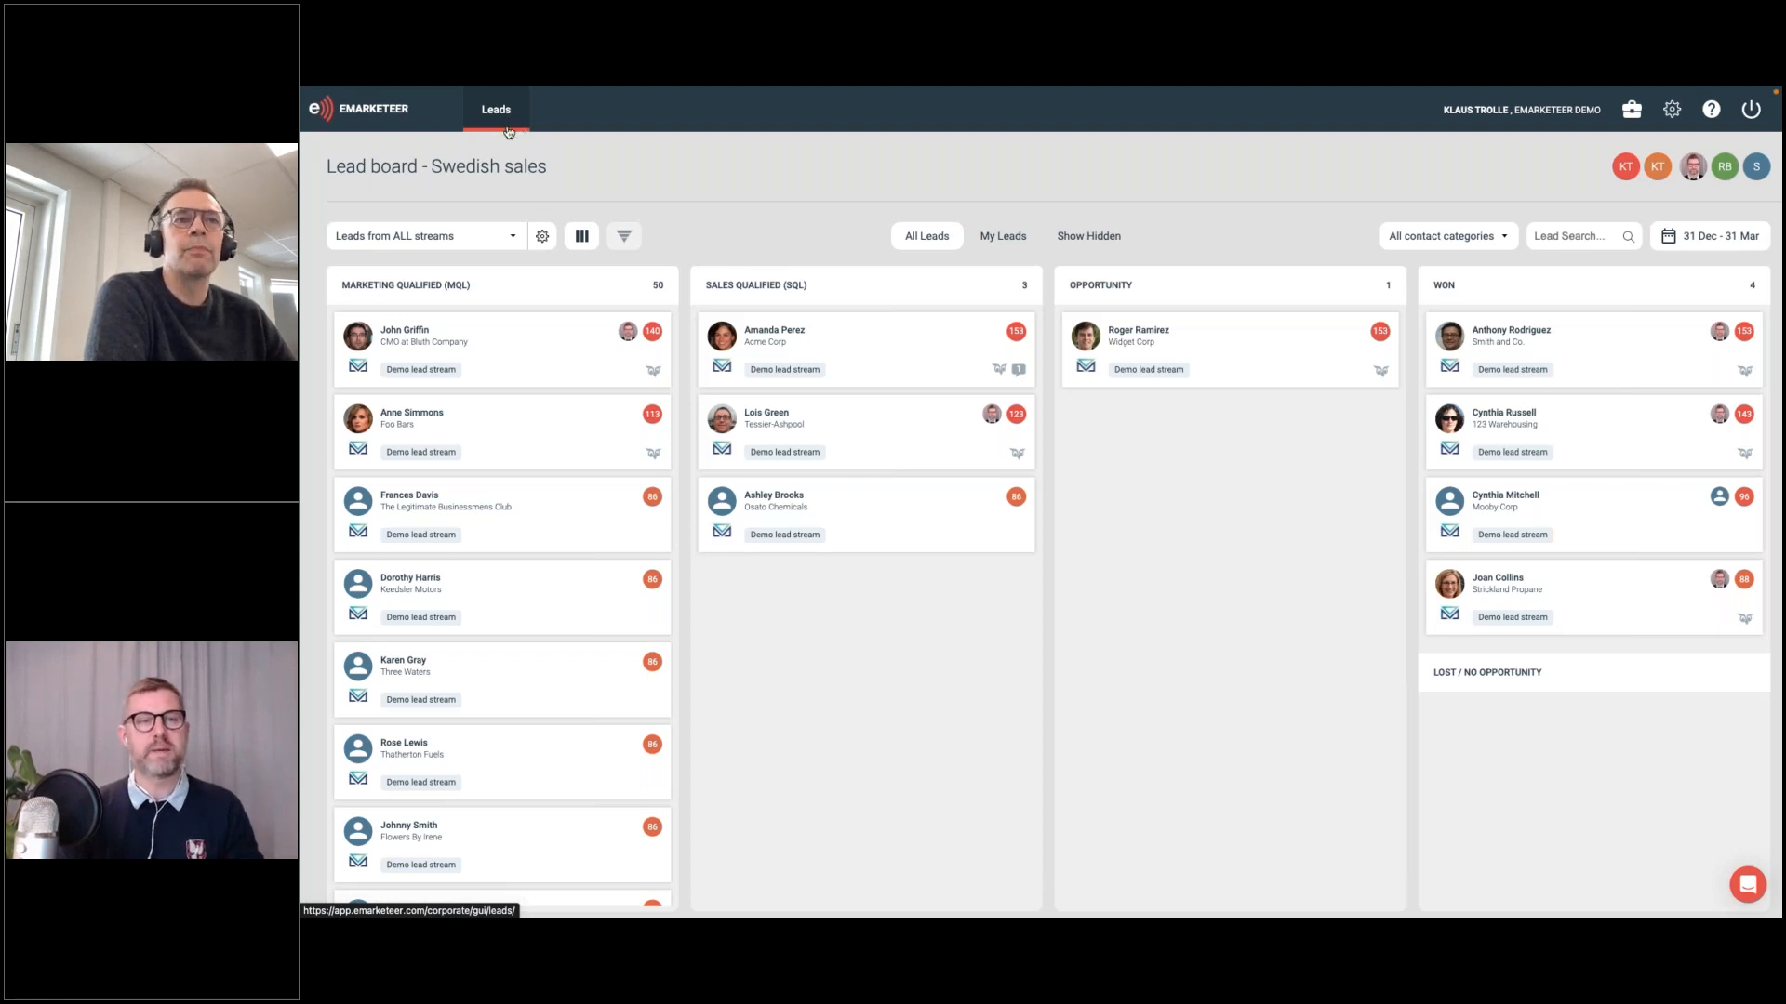
key("ctrl+Left")
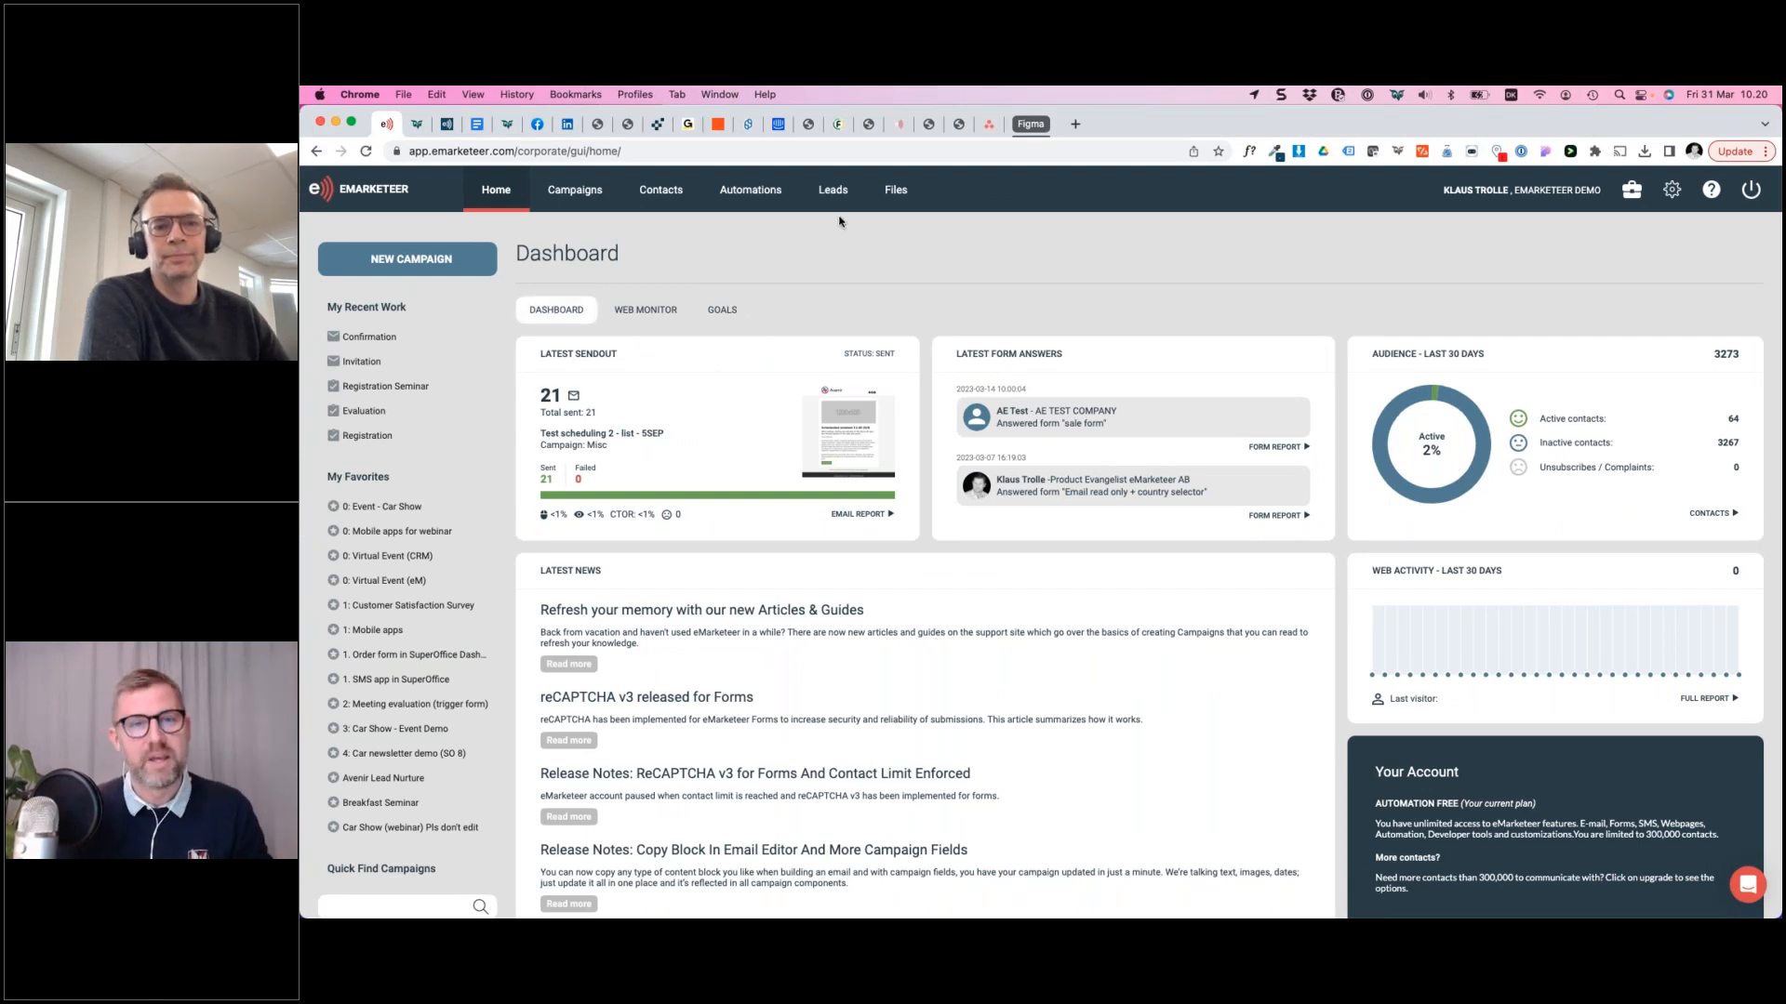
left_click(832, 189)
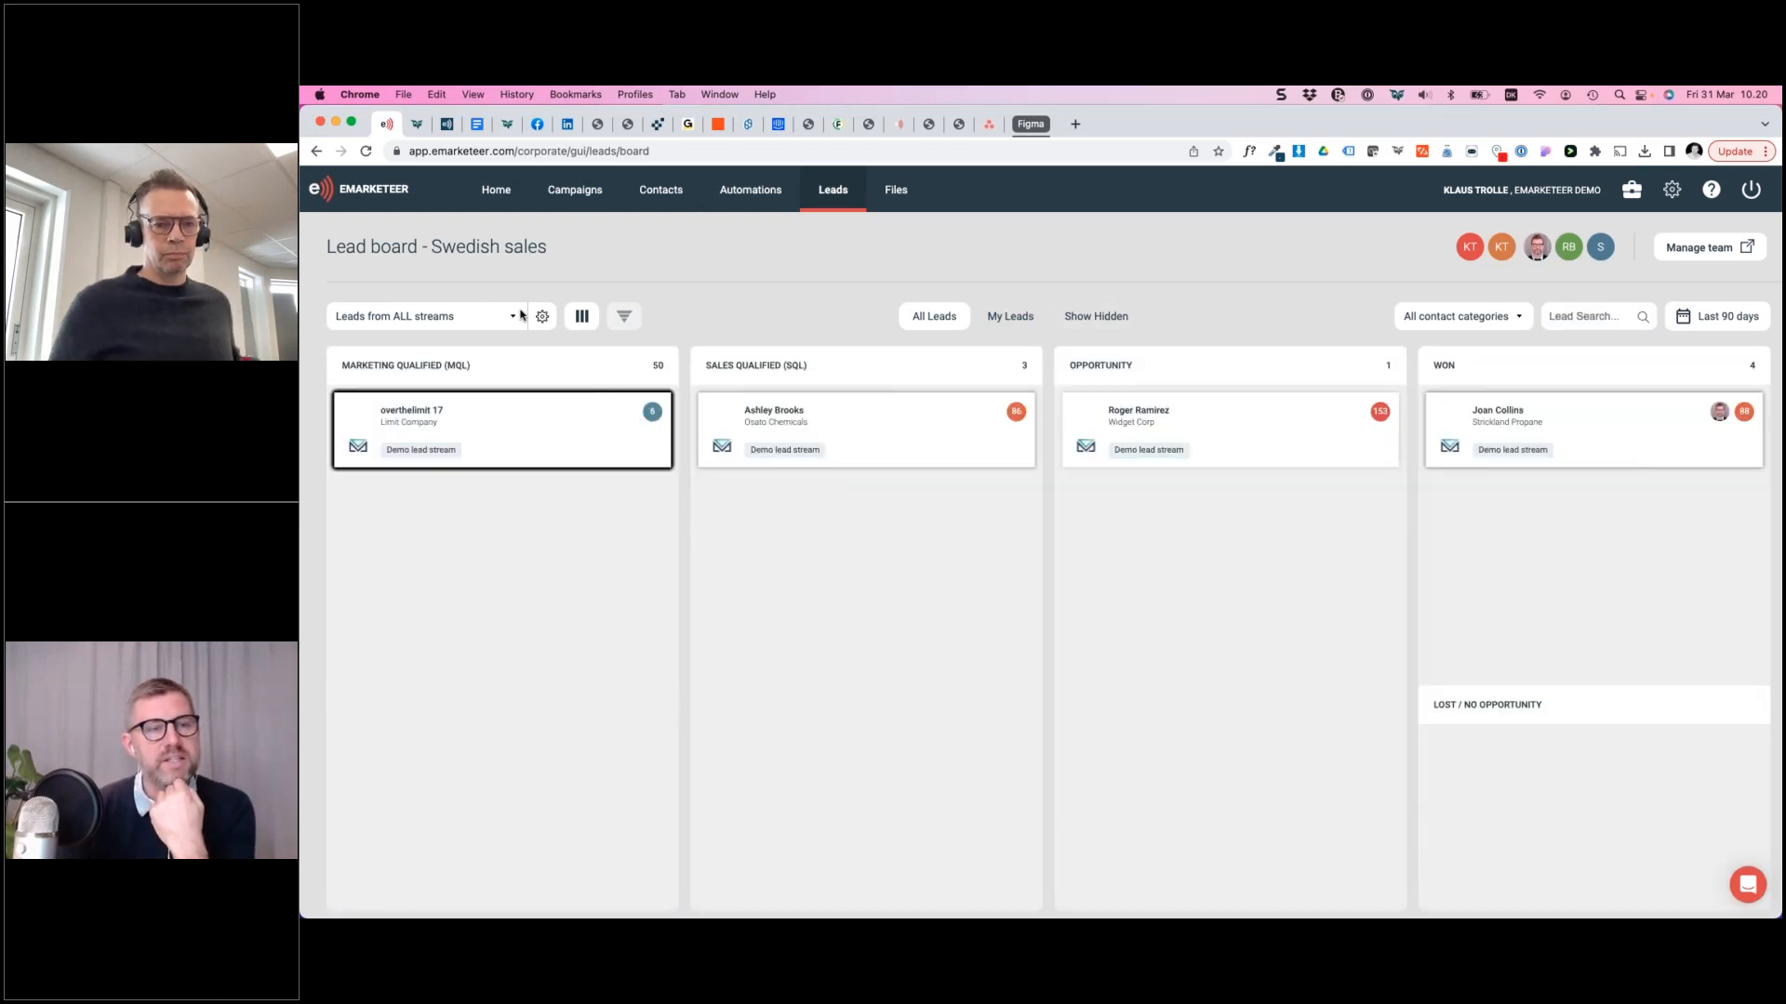
left_click(513, 317)
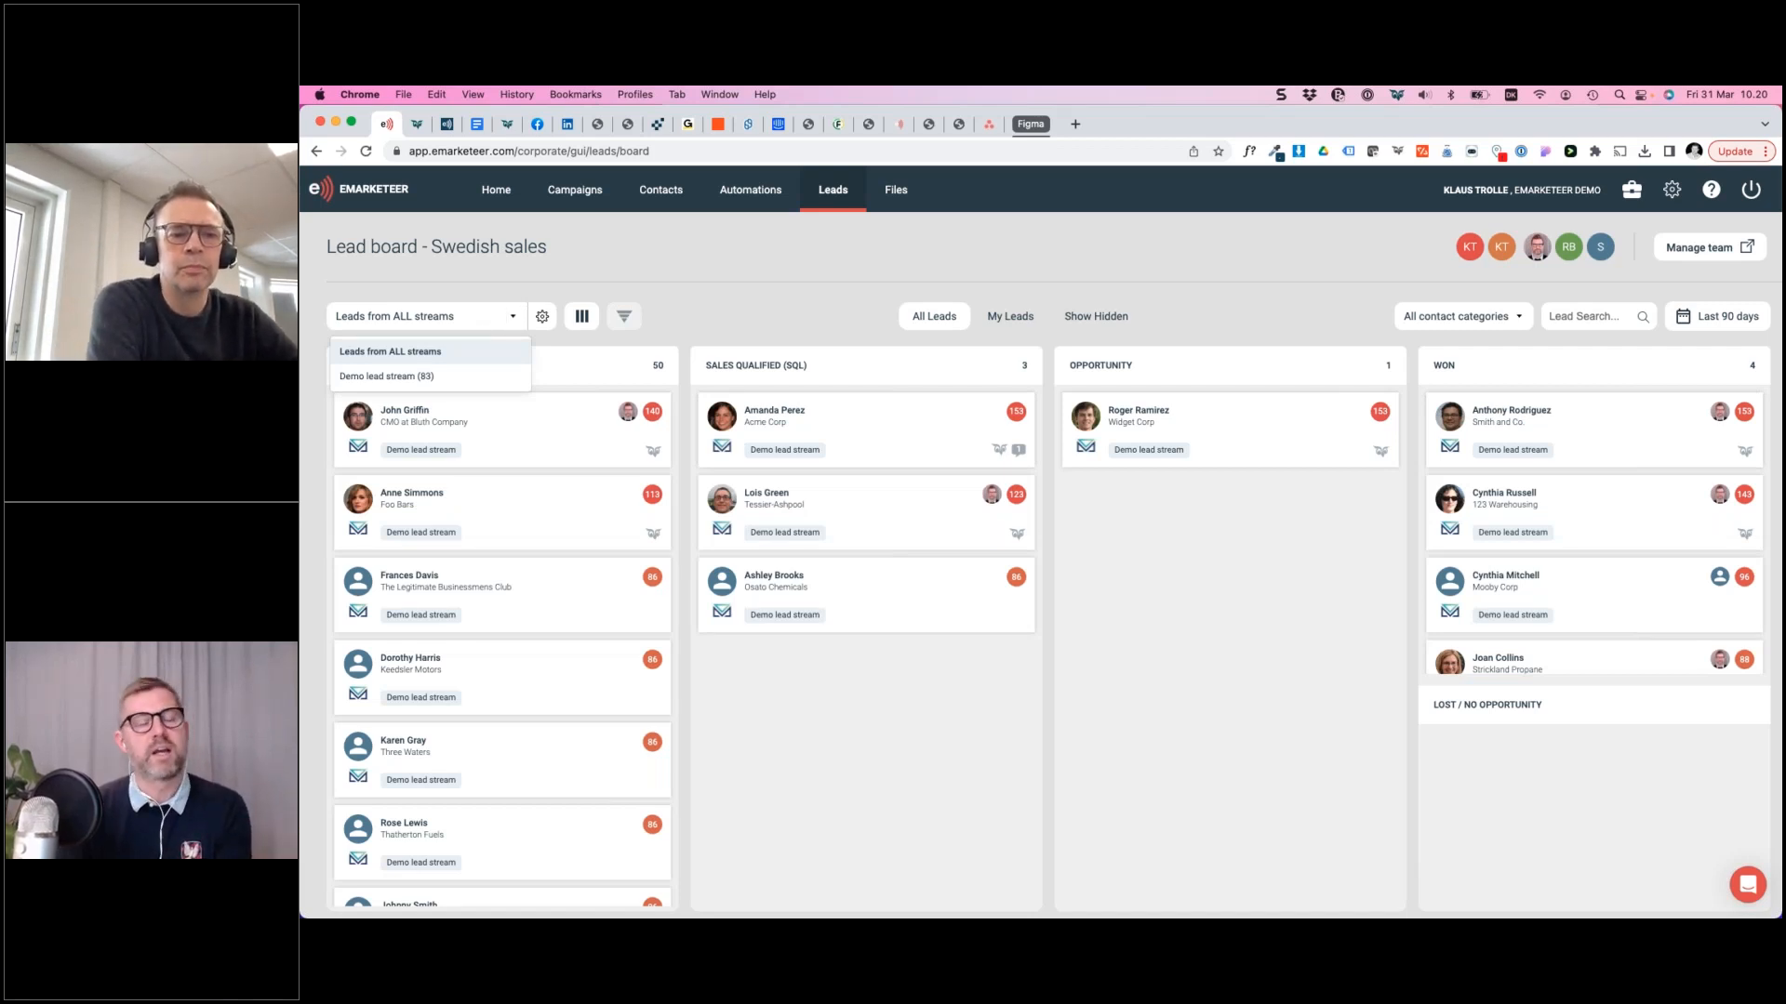
left_click(472, 346)
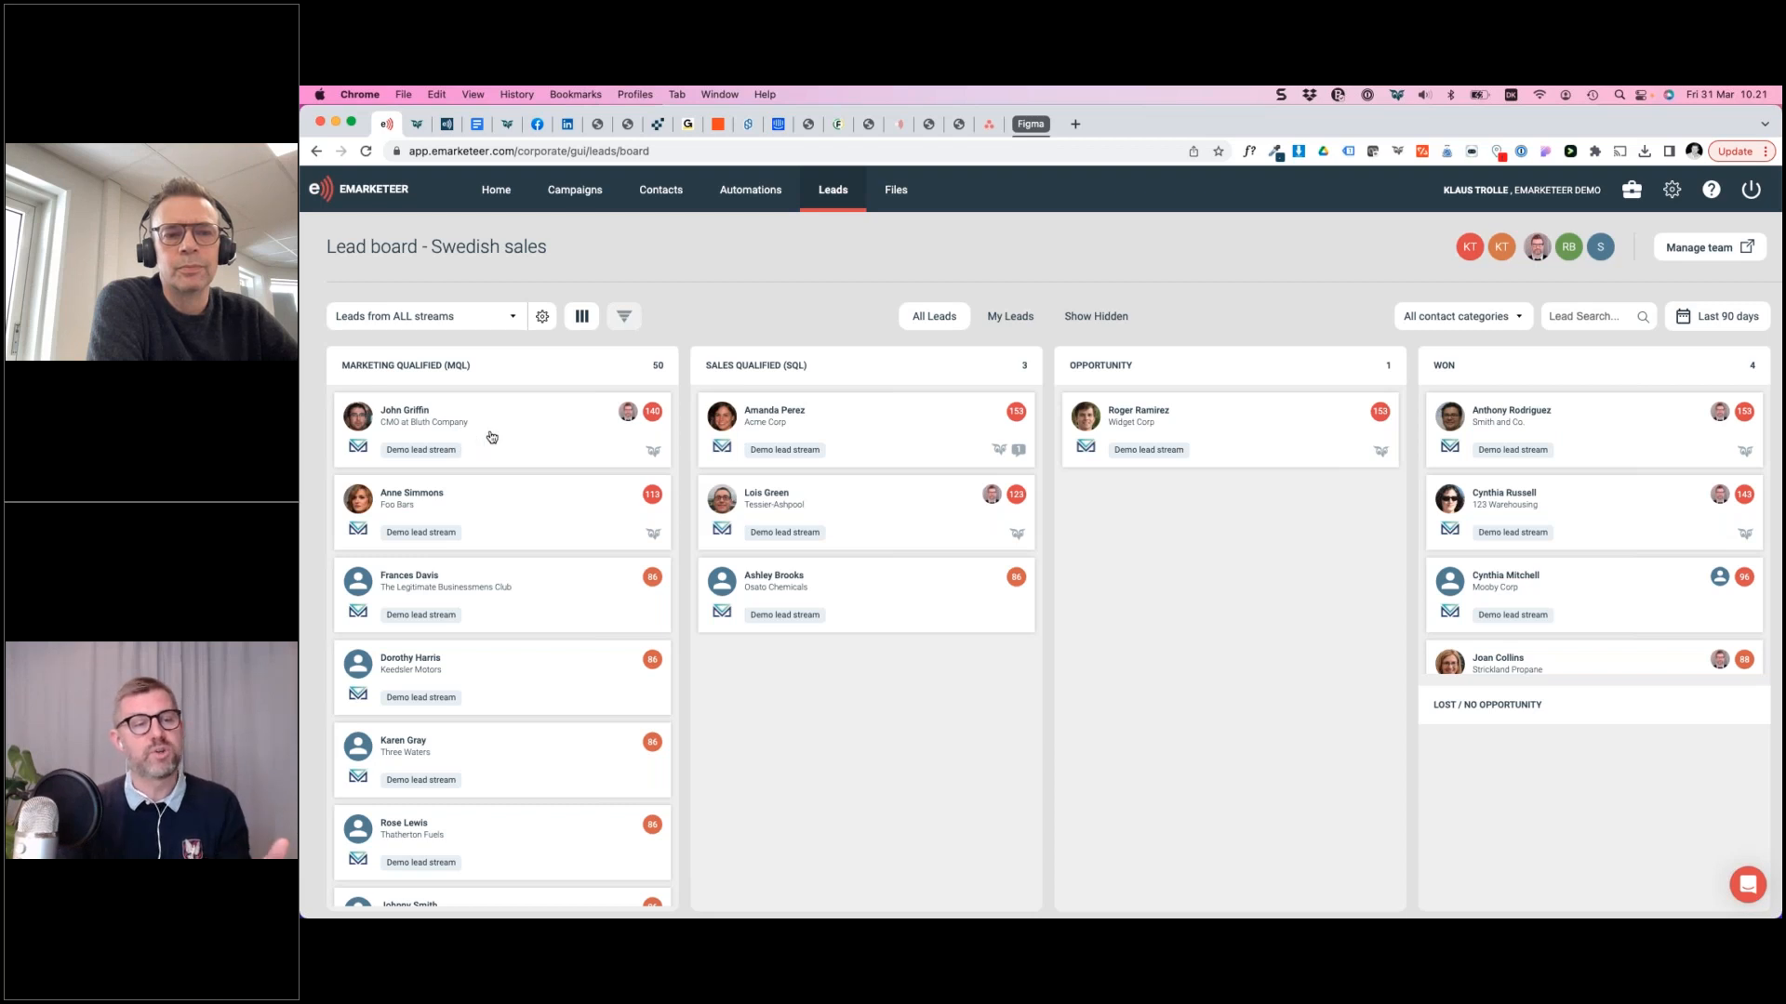
Step: Open the Foo Bars lead among the marketing qualified leads and review its lead score over time and score triggers
left_click(470, 504)
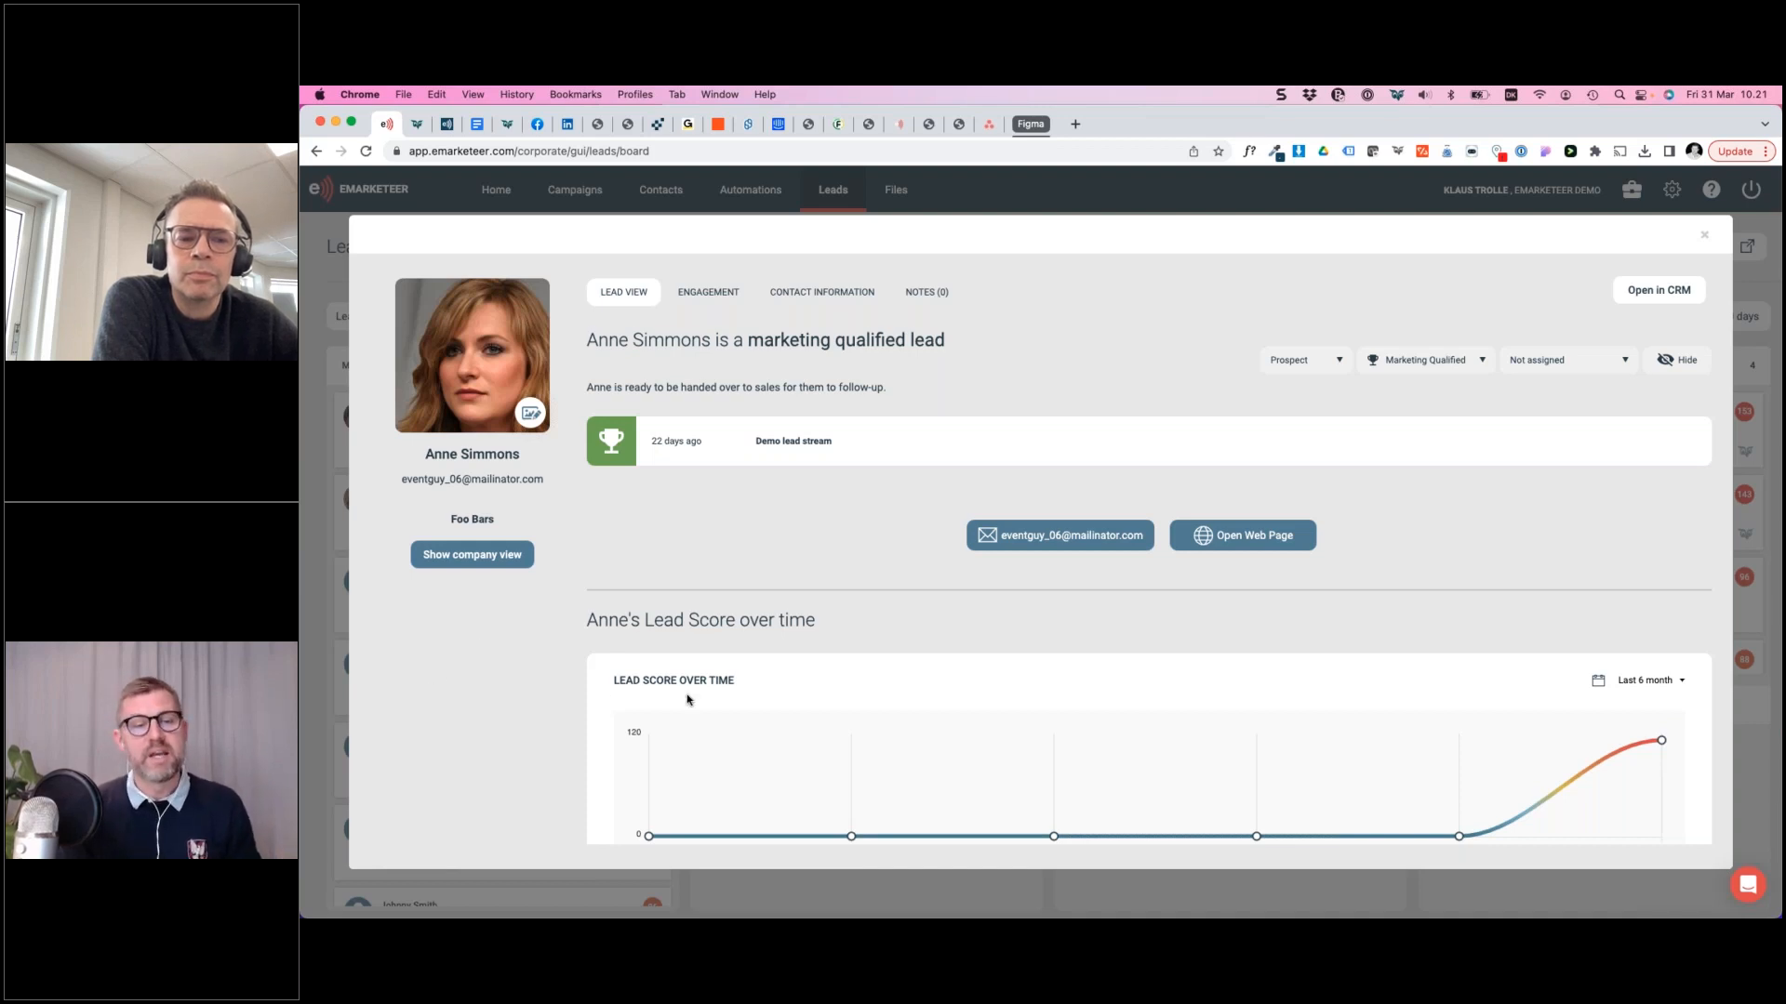
scroll(682, 697, "down", 2)
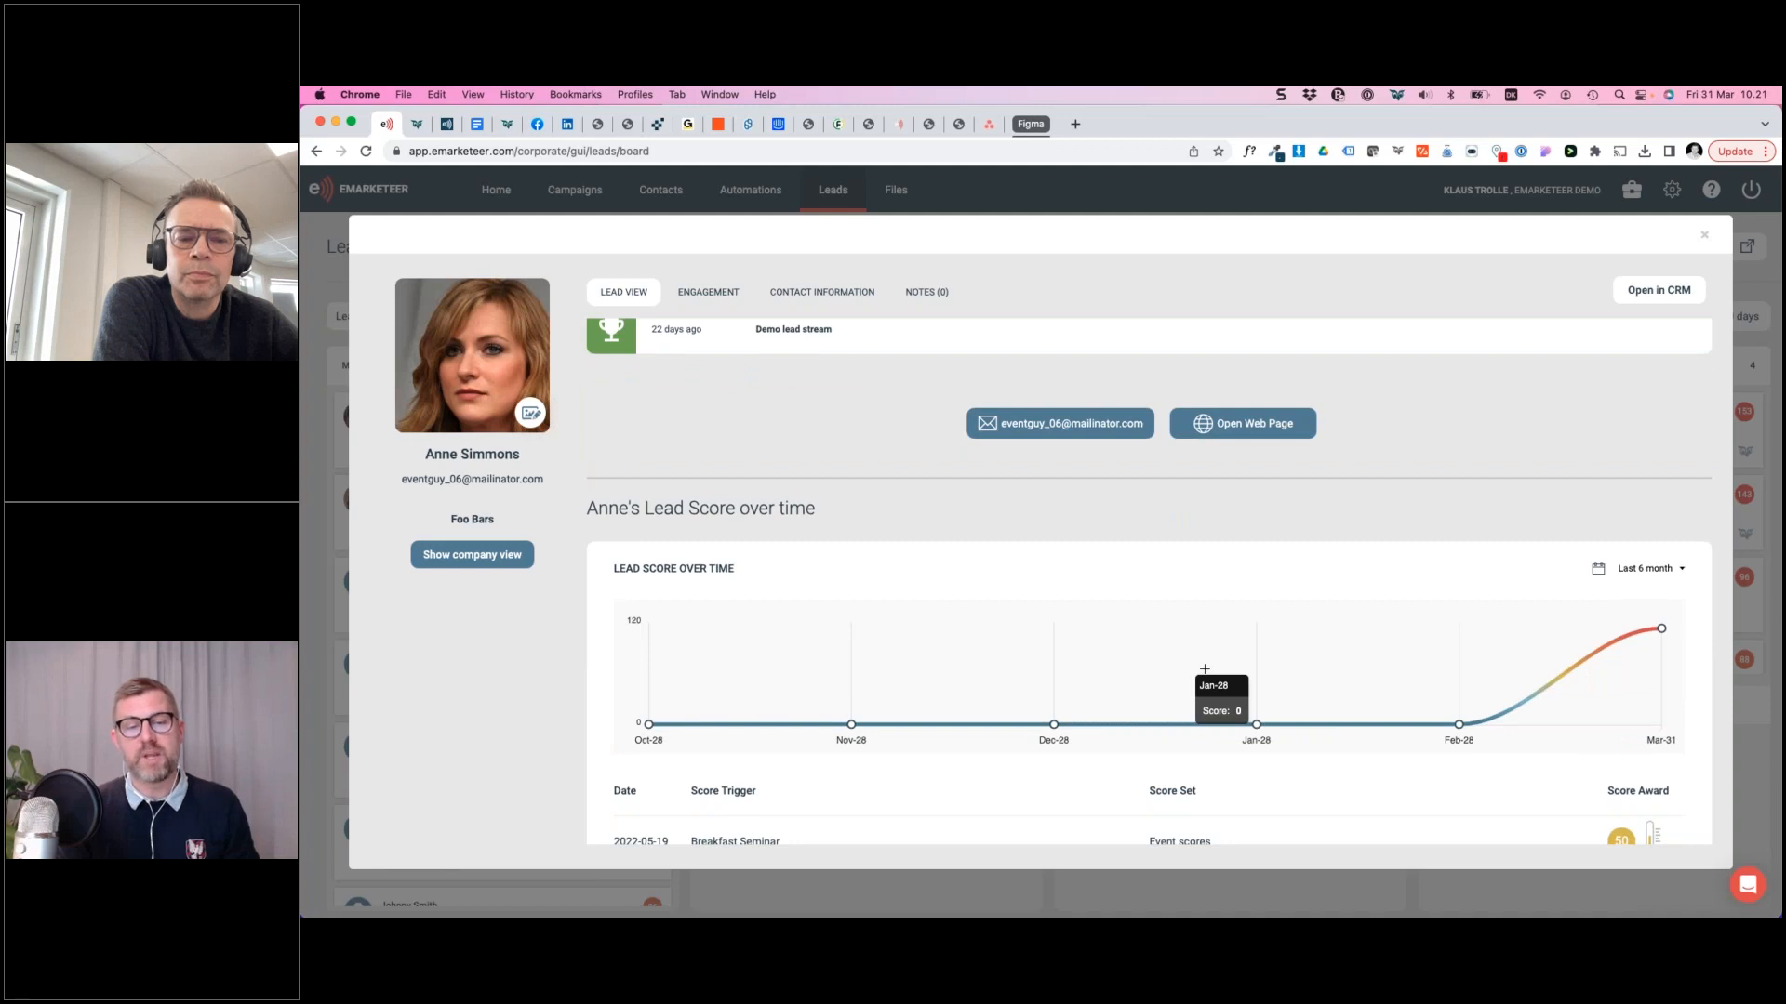
scroll(1204, 669, "down", 4)
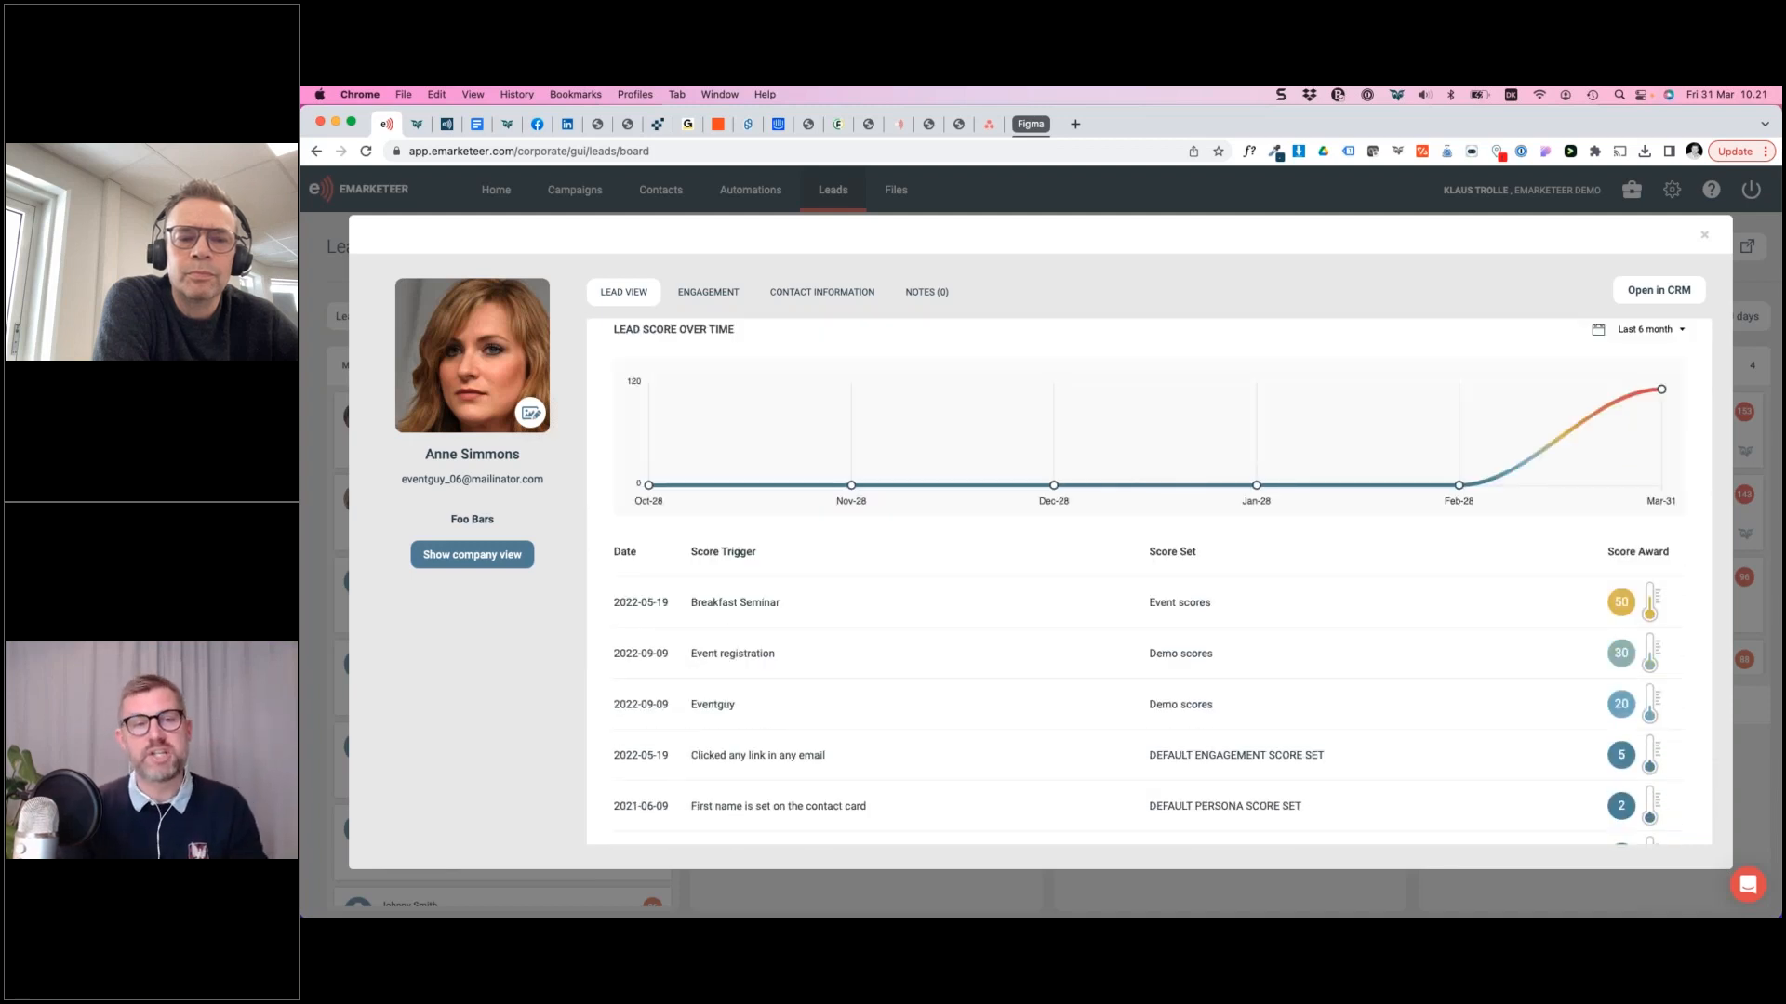
scroll(1153, 584, "up", 5)
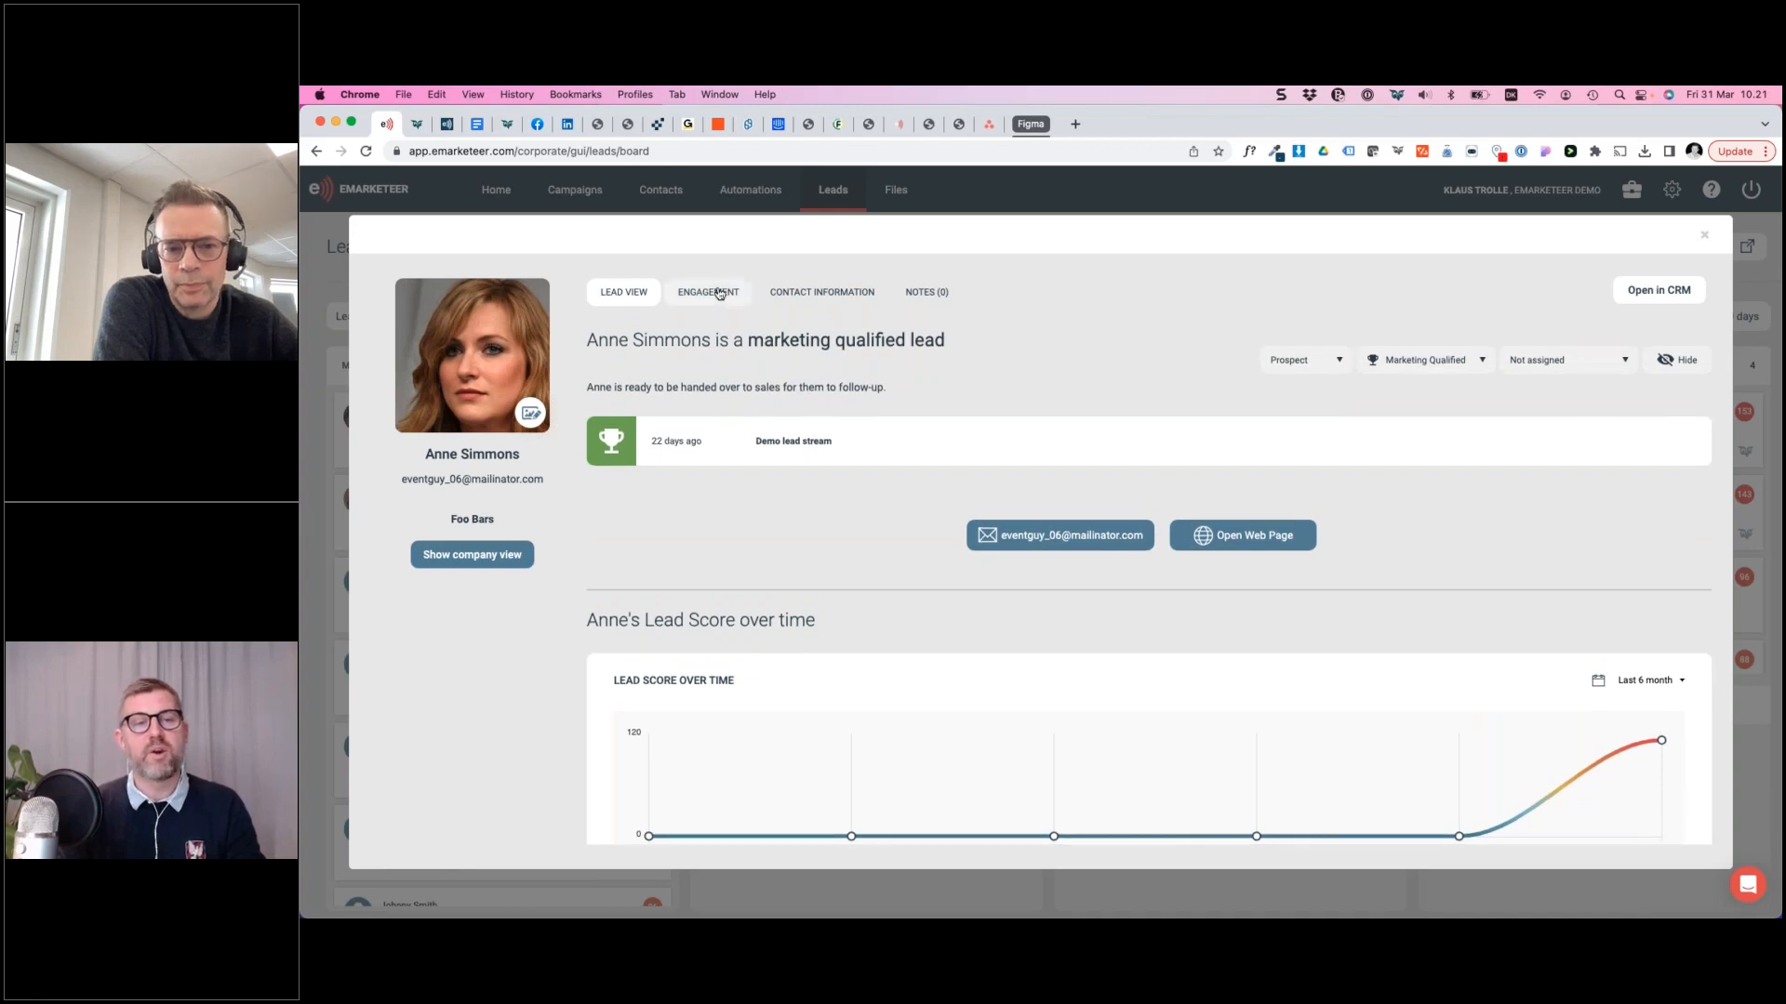
Step: Show the lead's engagement by date and examine the August 2022 activity
left_click(711, 293)
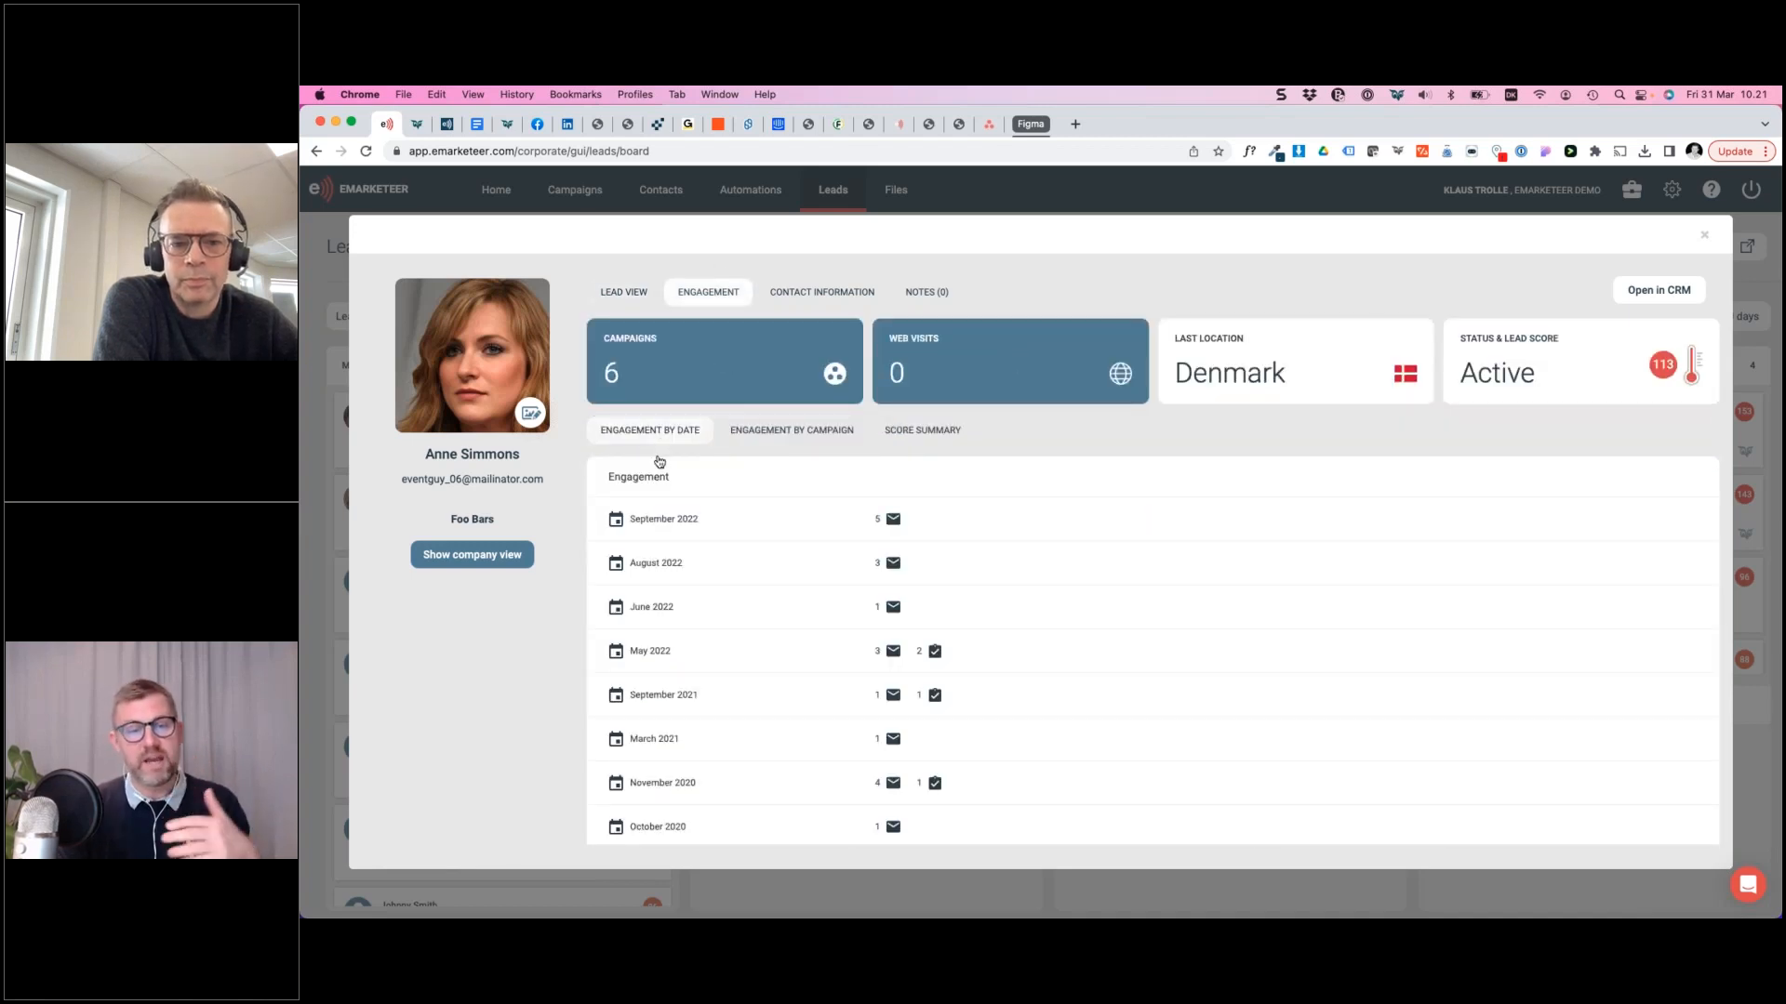
left_click(660, 563)
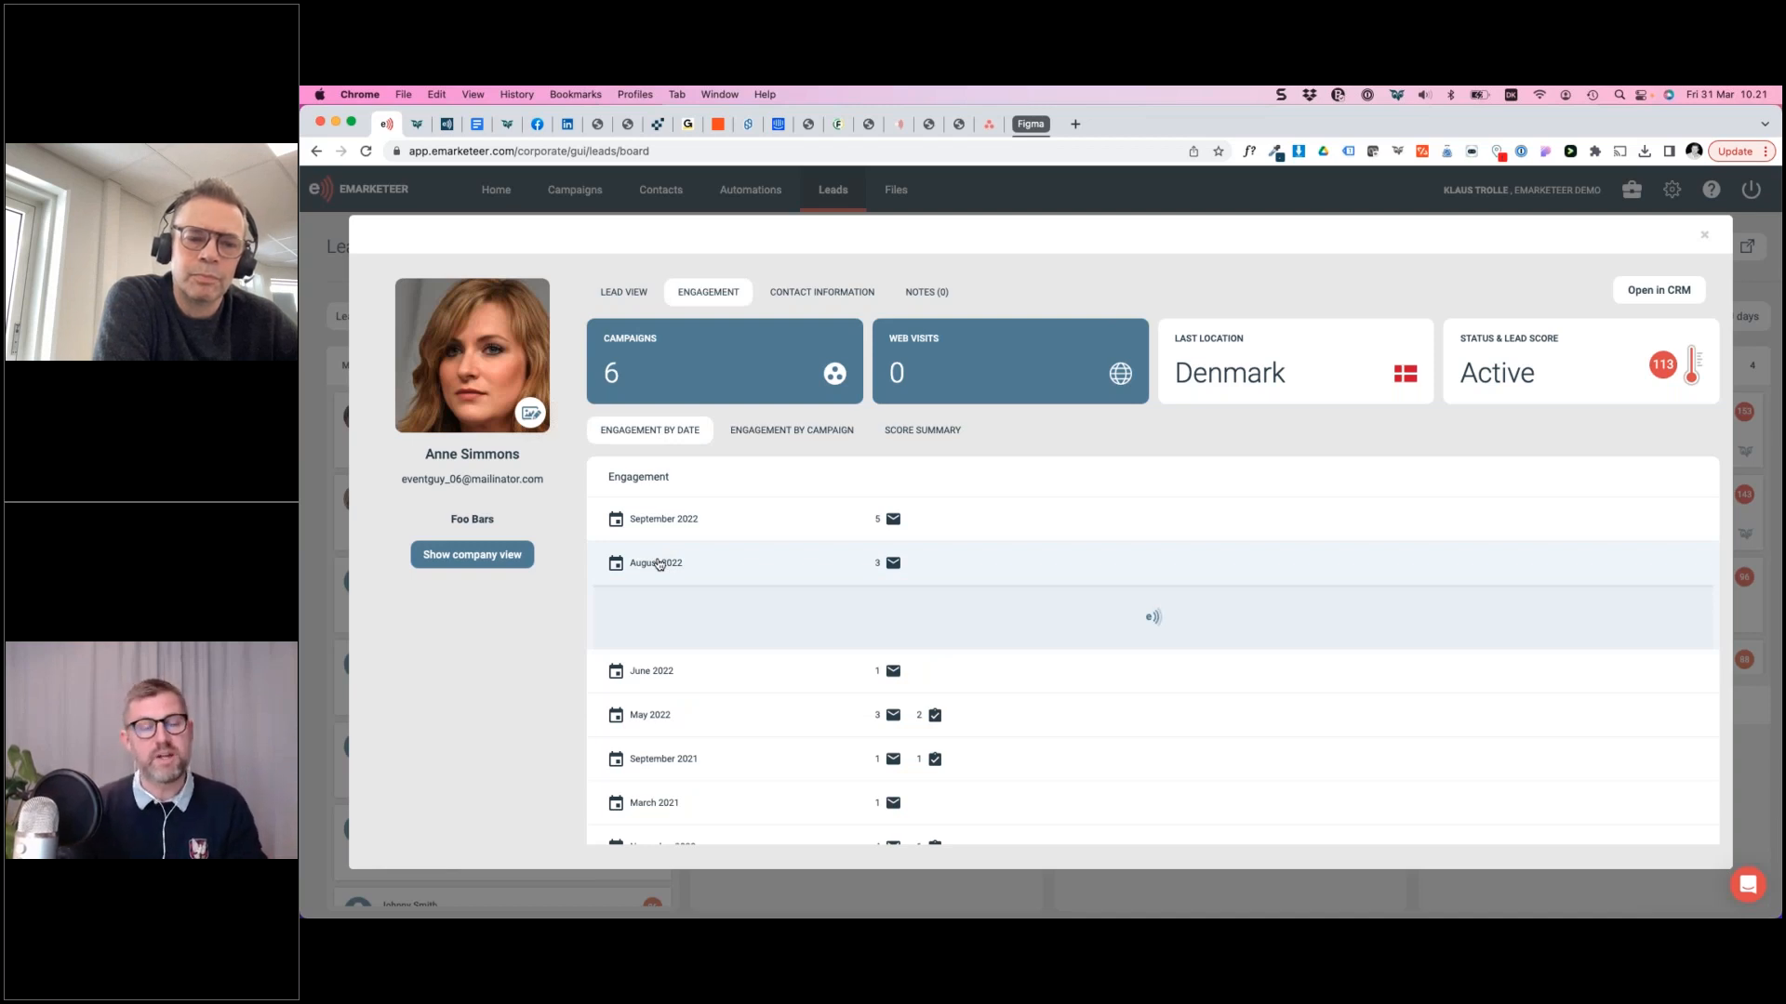
scroll(657, 642, "down", 2)
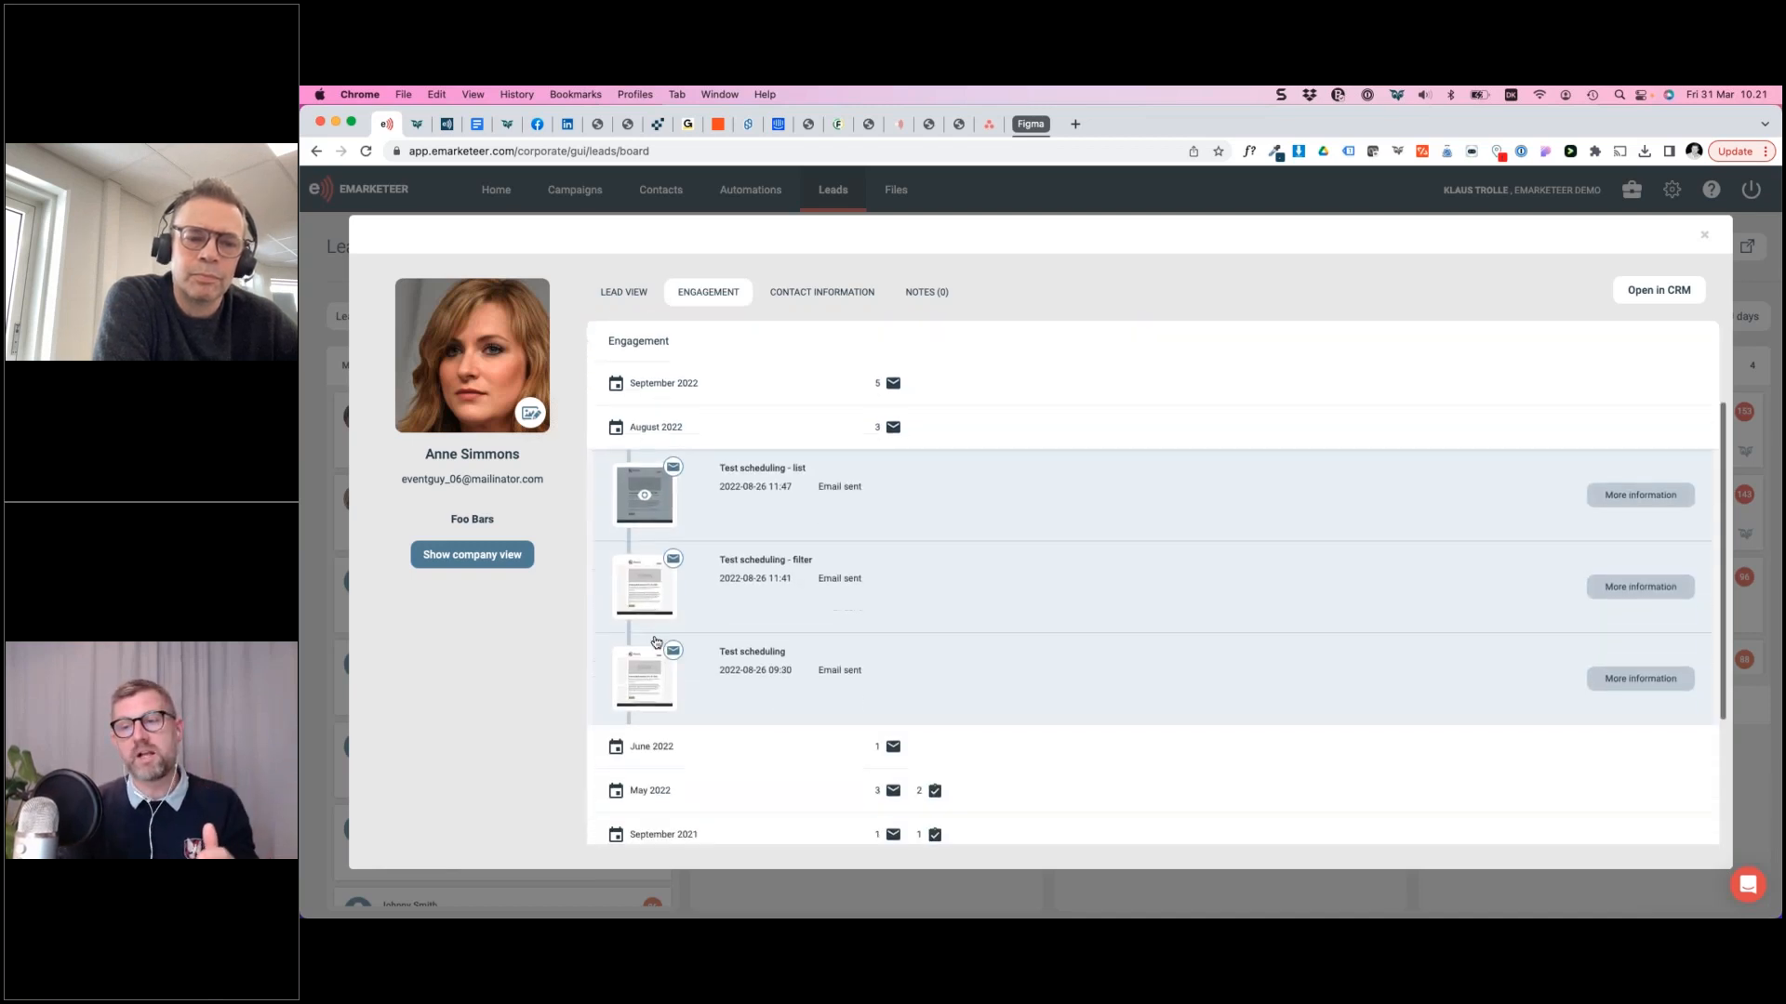
scroll(657, 642, "down", 2)
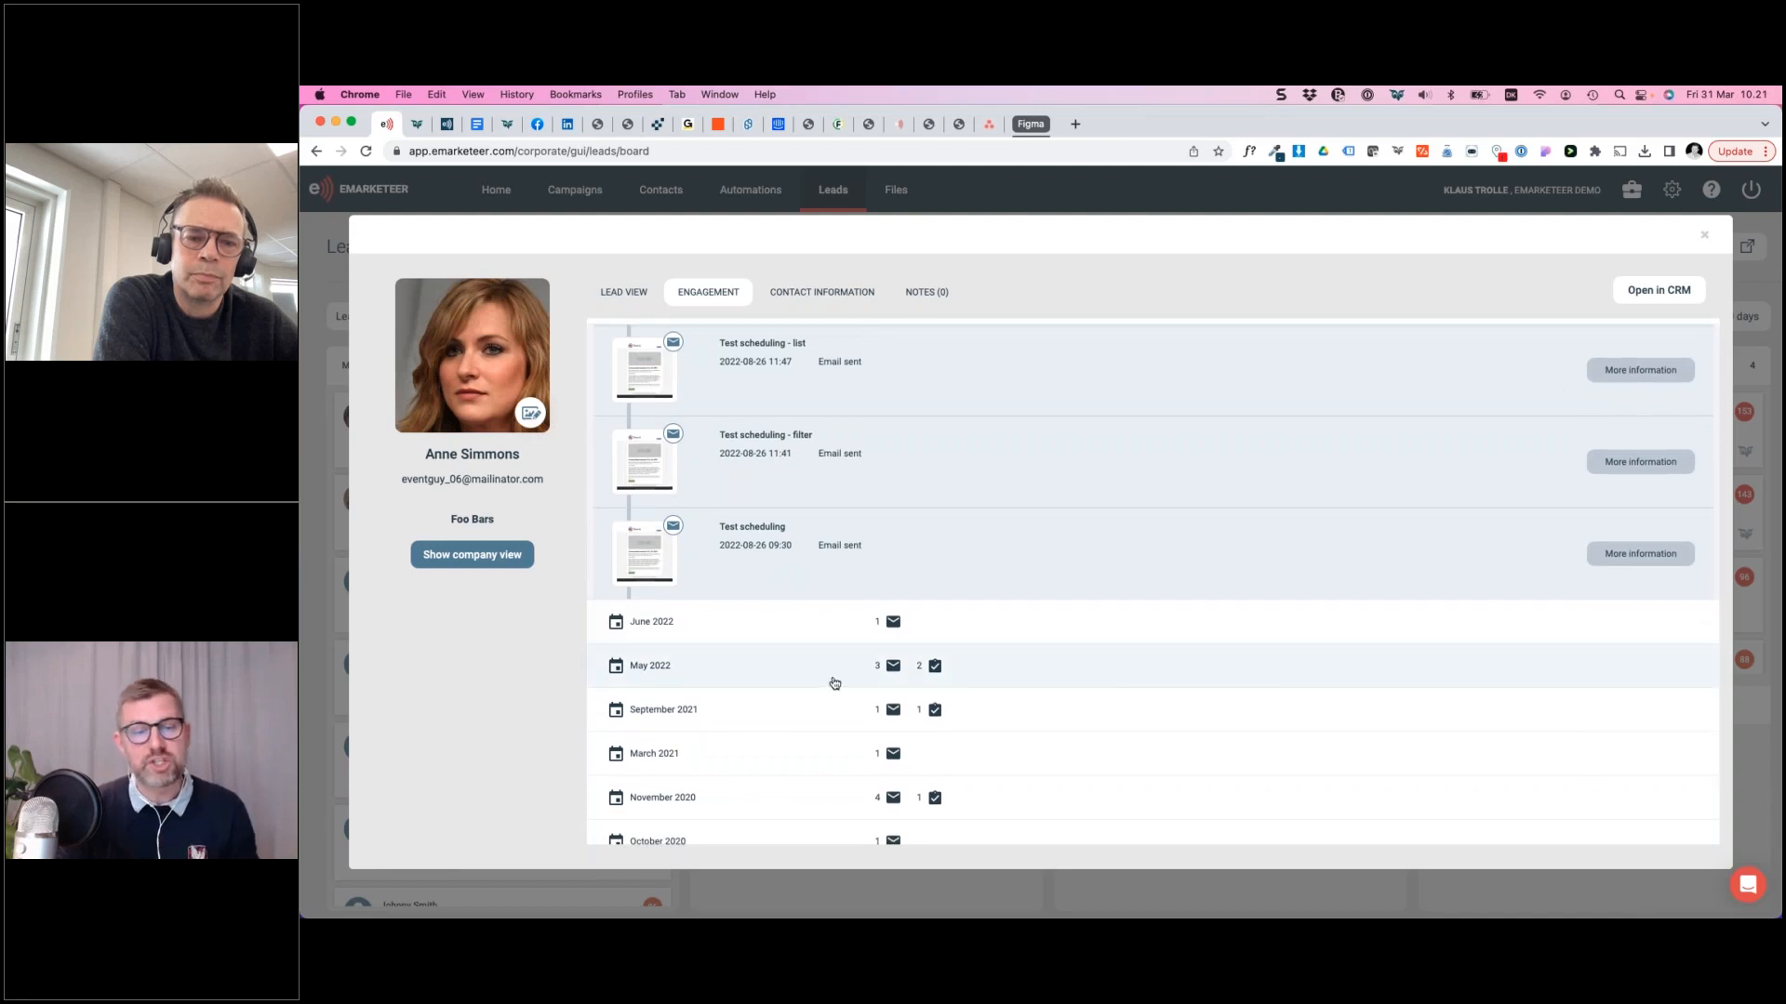
Step: Expand the May 2022 engagement, review its emails and submitted forms, and collapse it again
left_click(664, 664)
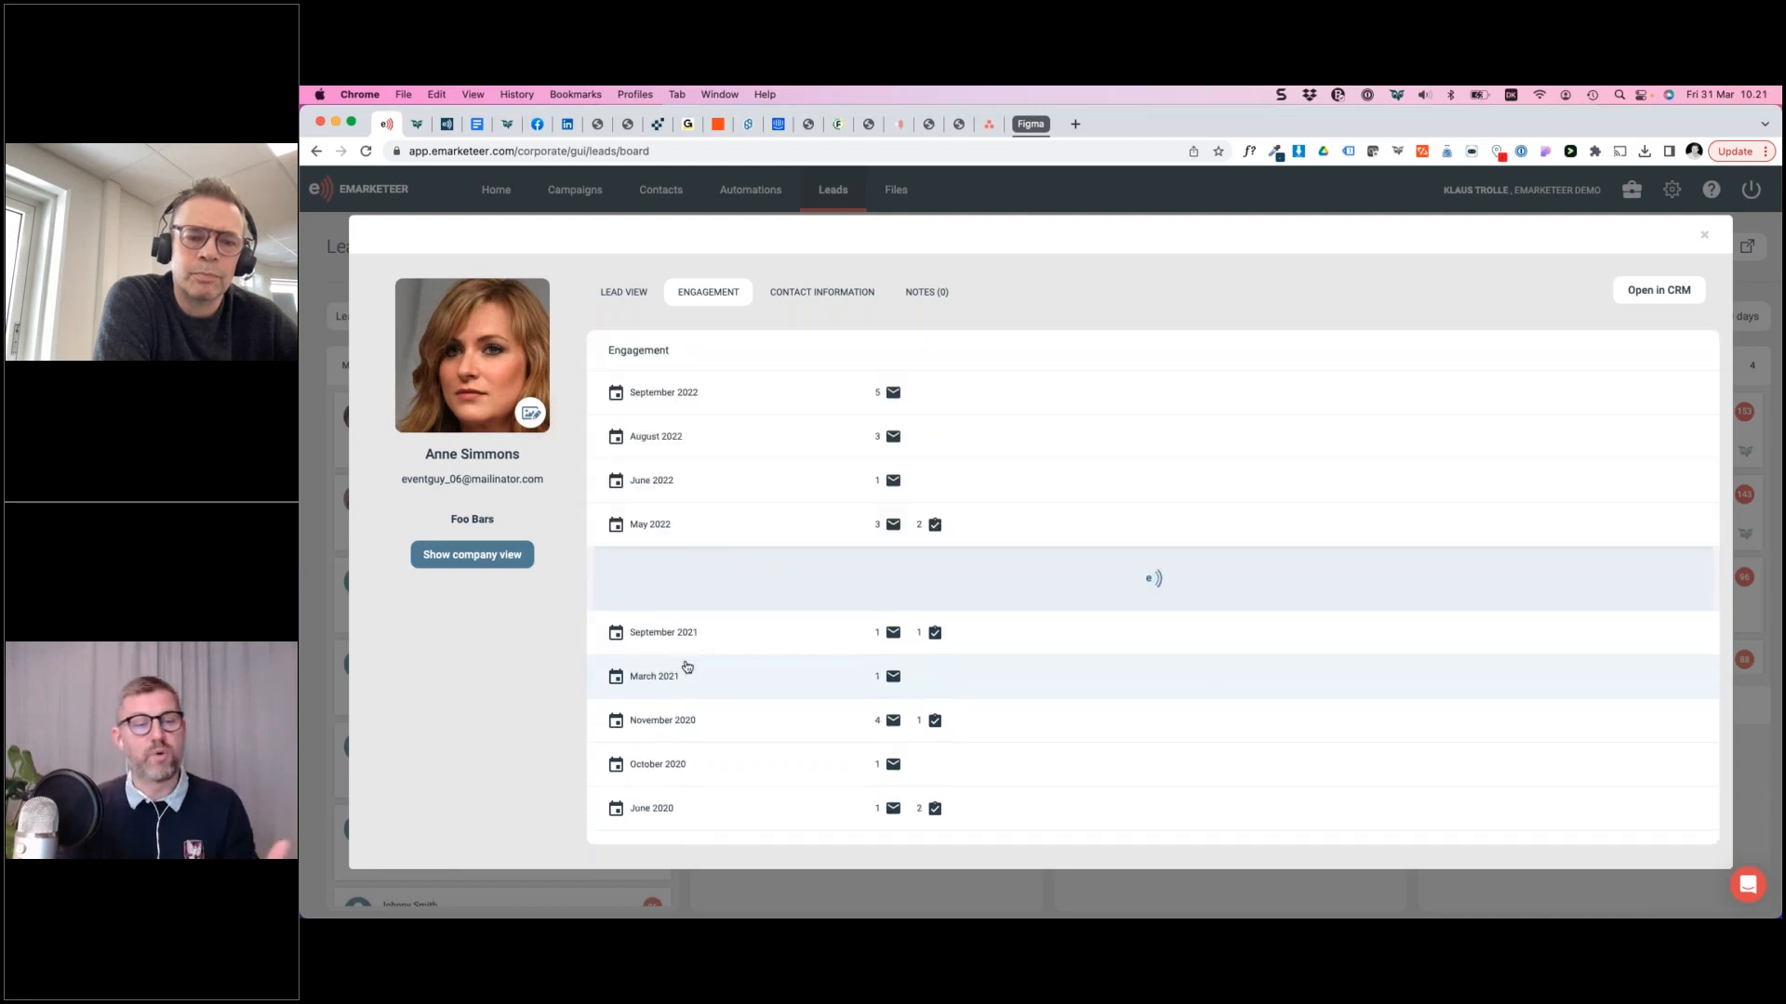
scroll(749, 810, "down", 3)
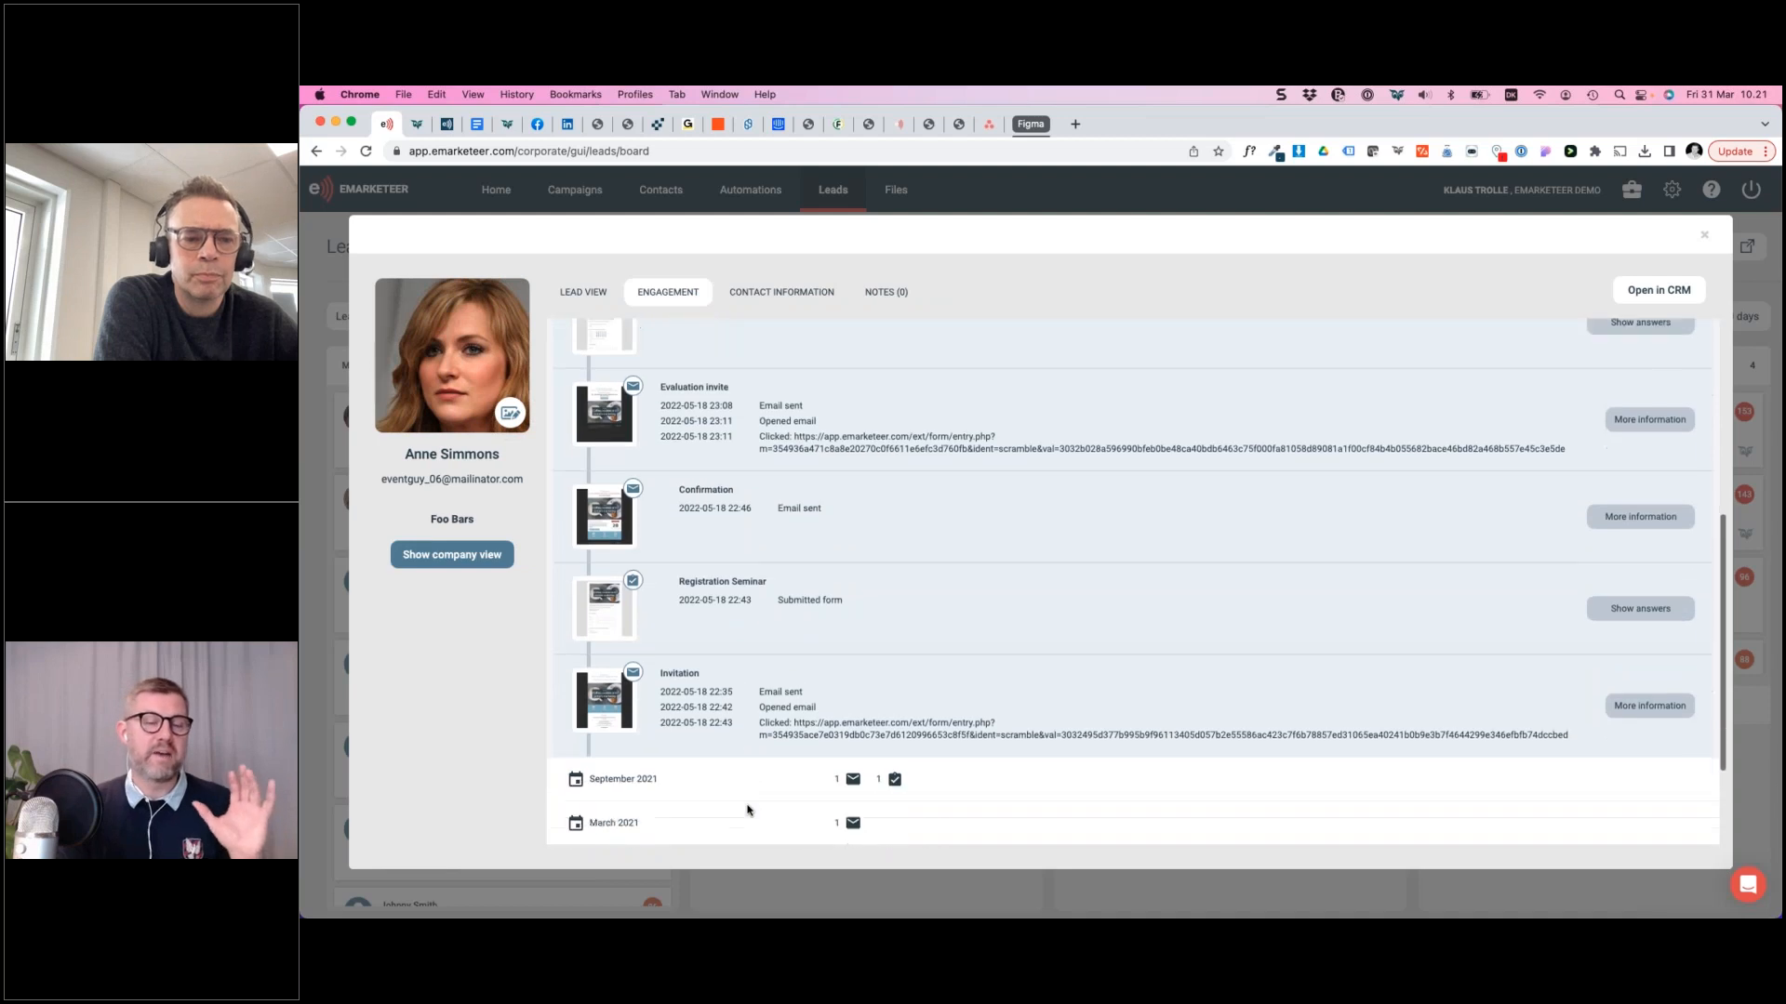
scroll(744, 651, "up", 3)
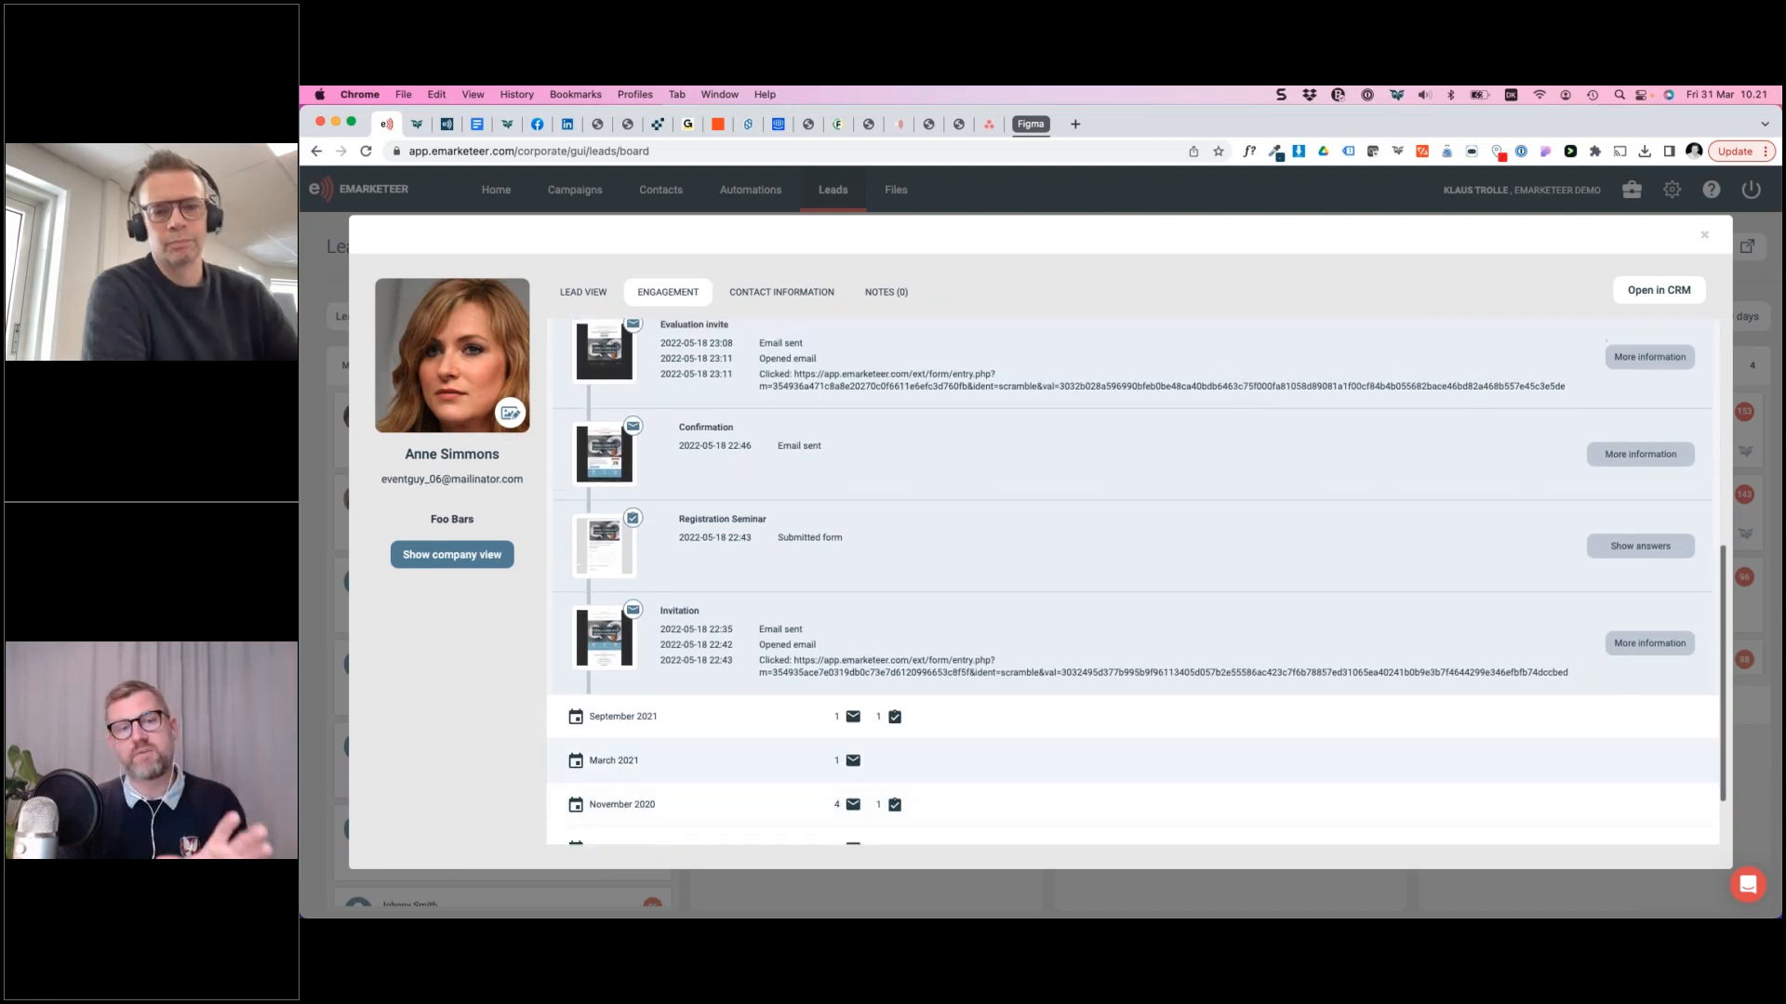
scroll(716, 651, "up", 5)
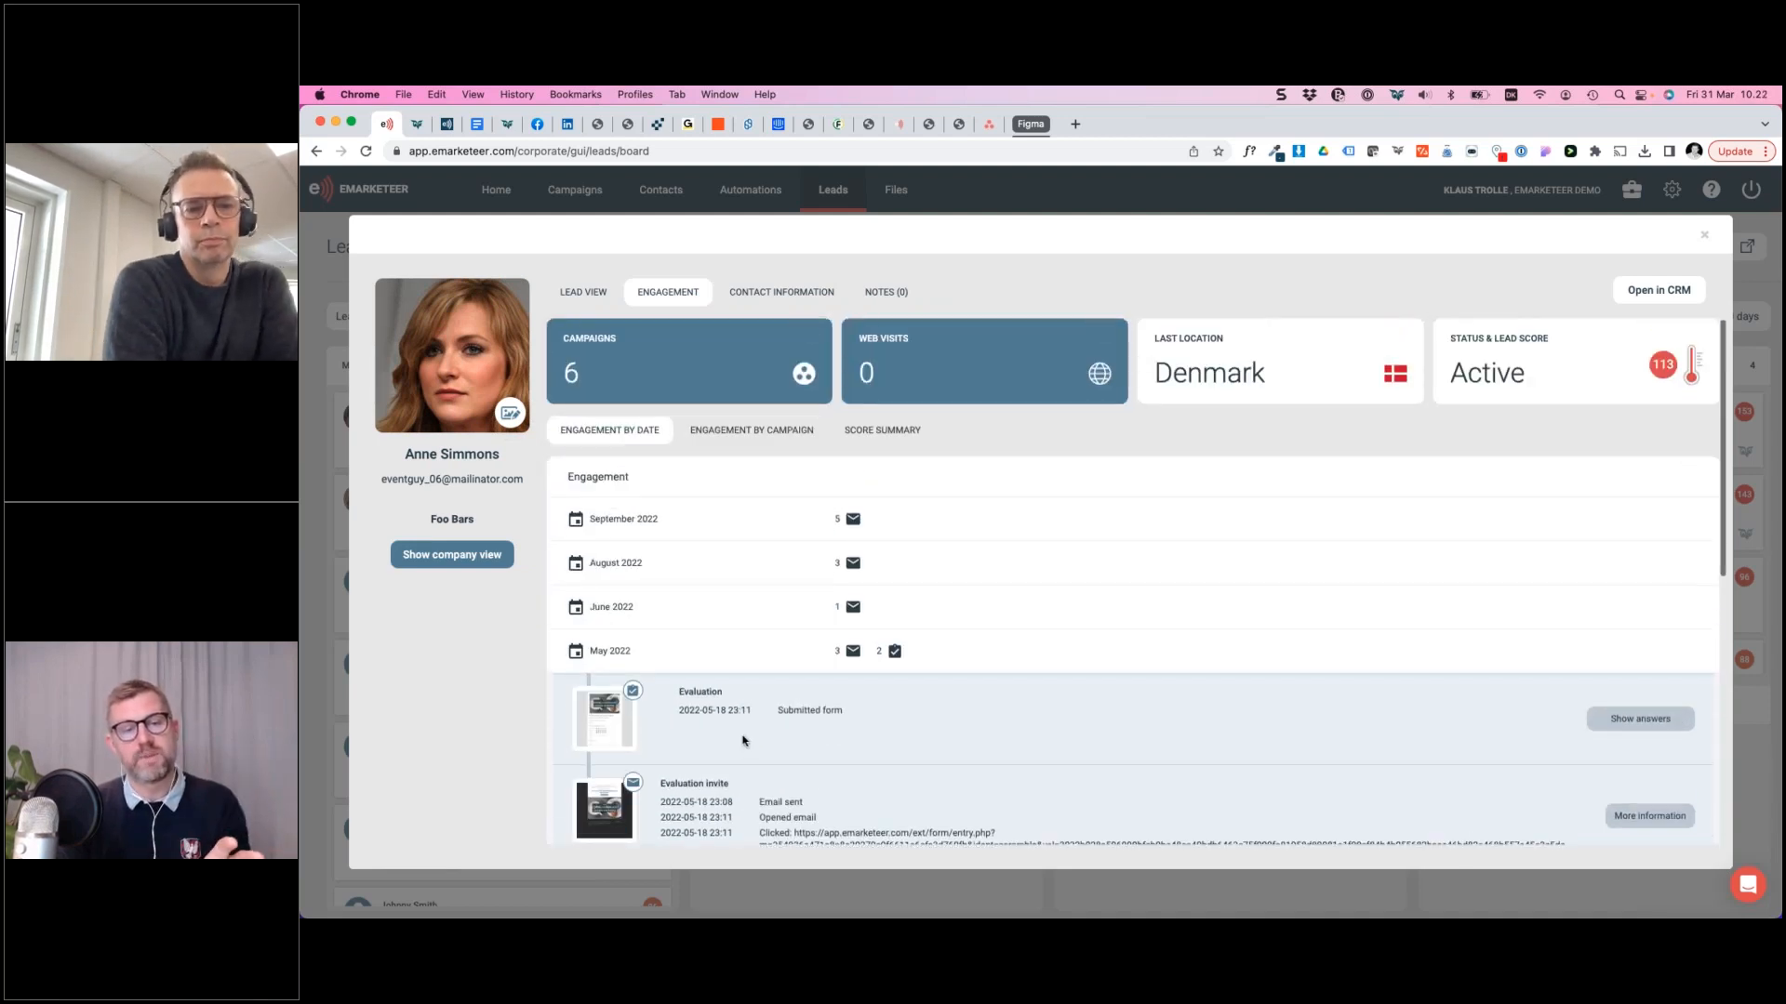
left_click(714, 661)
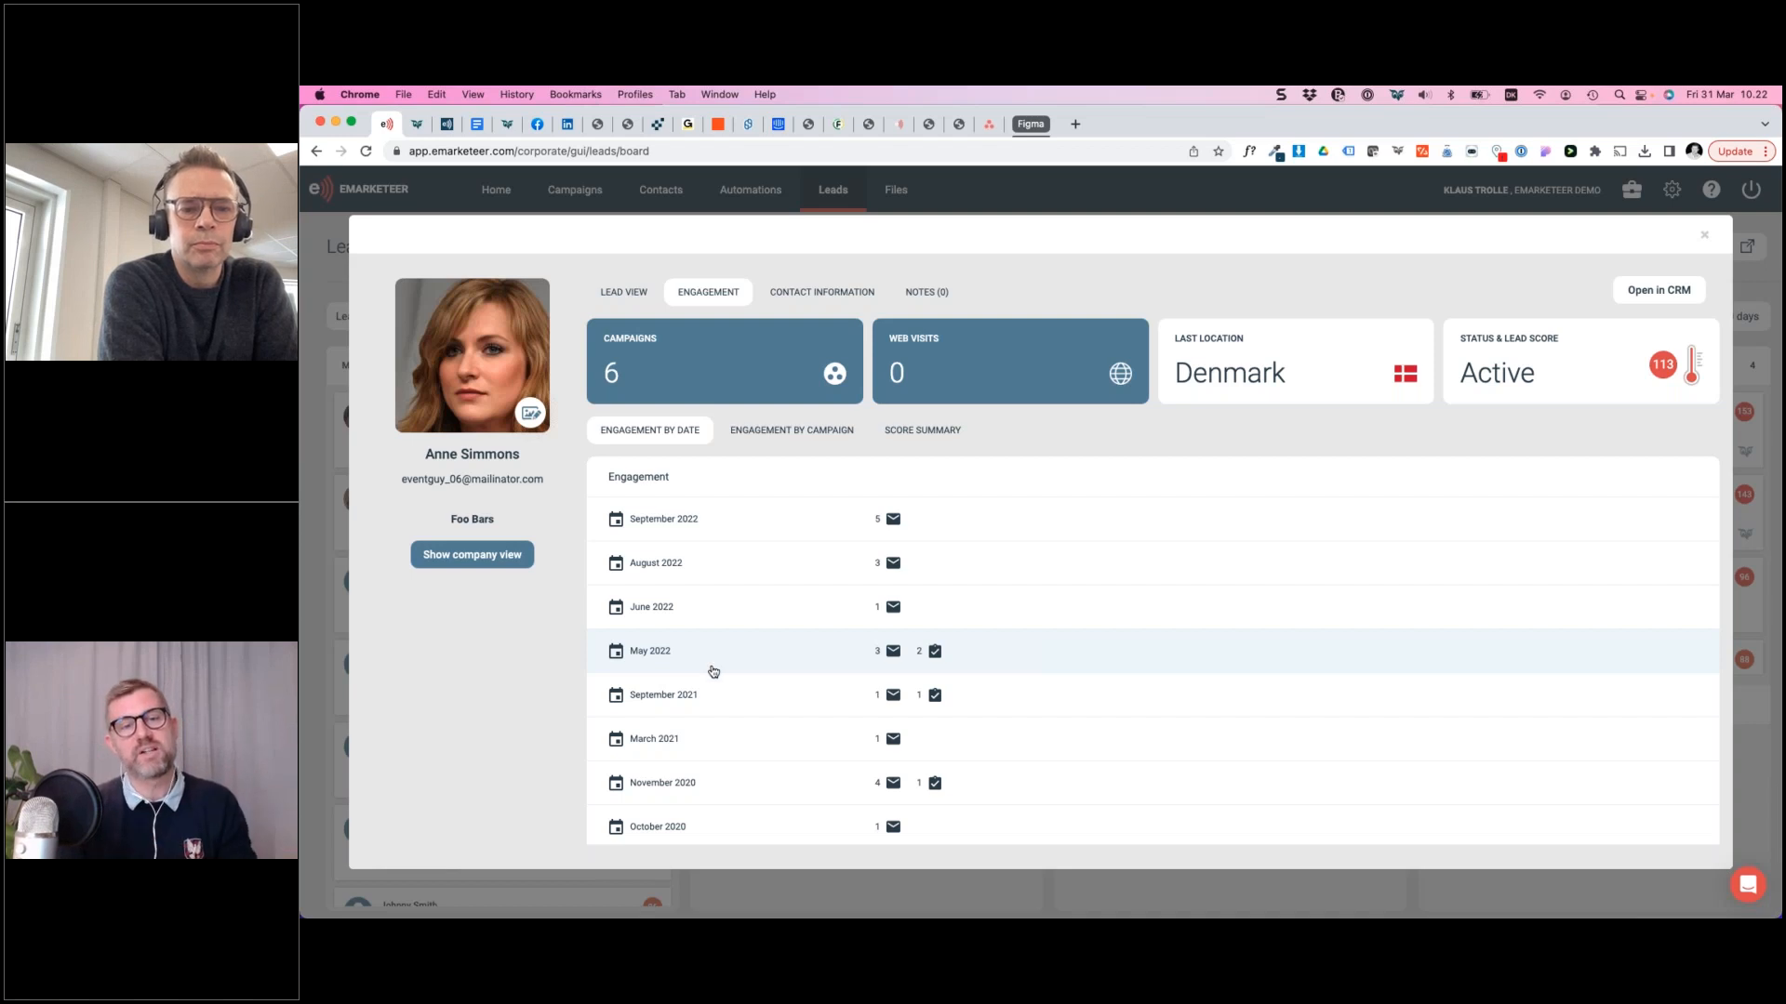
Step: View the lead's engagement by campaign and its score summary
scroll(729, 605, "down", 2)
scroll(729, 605, "up", 2)
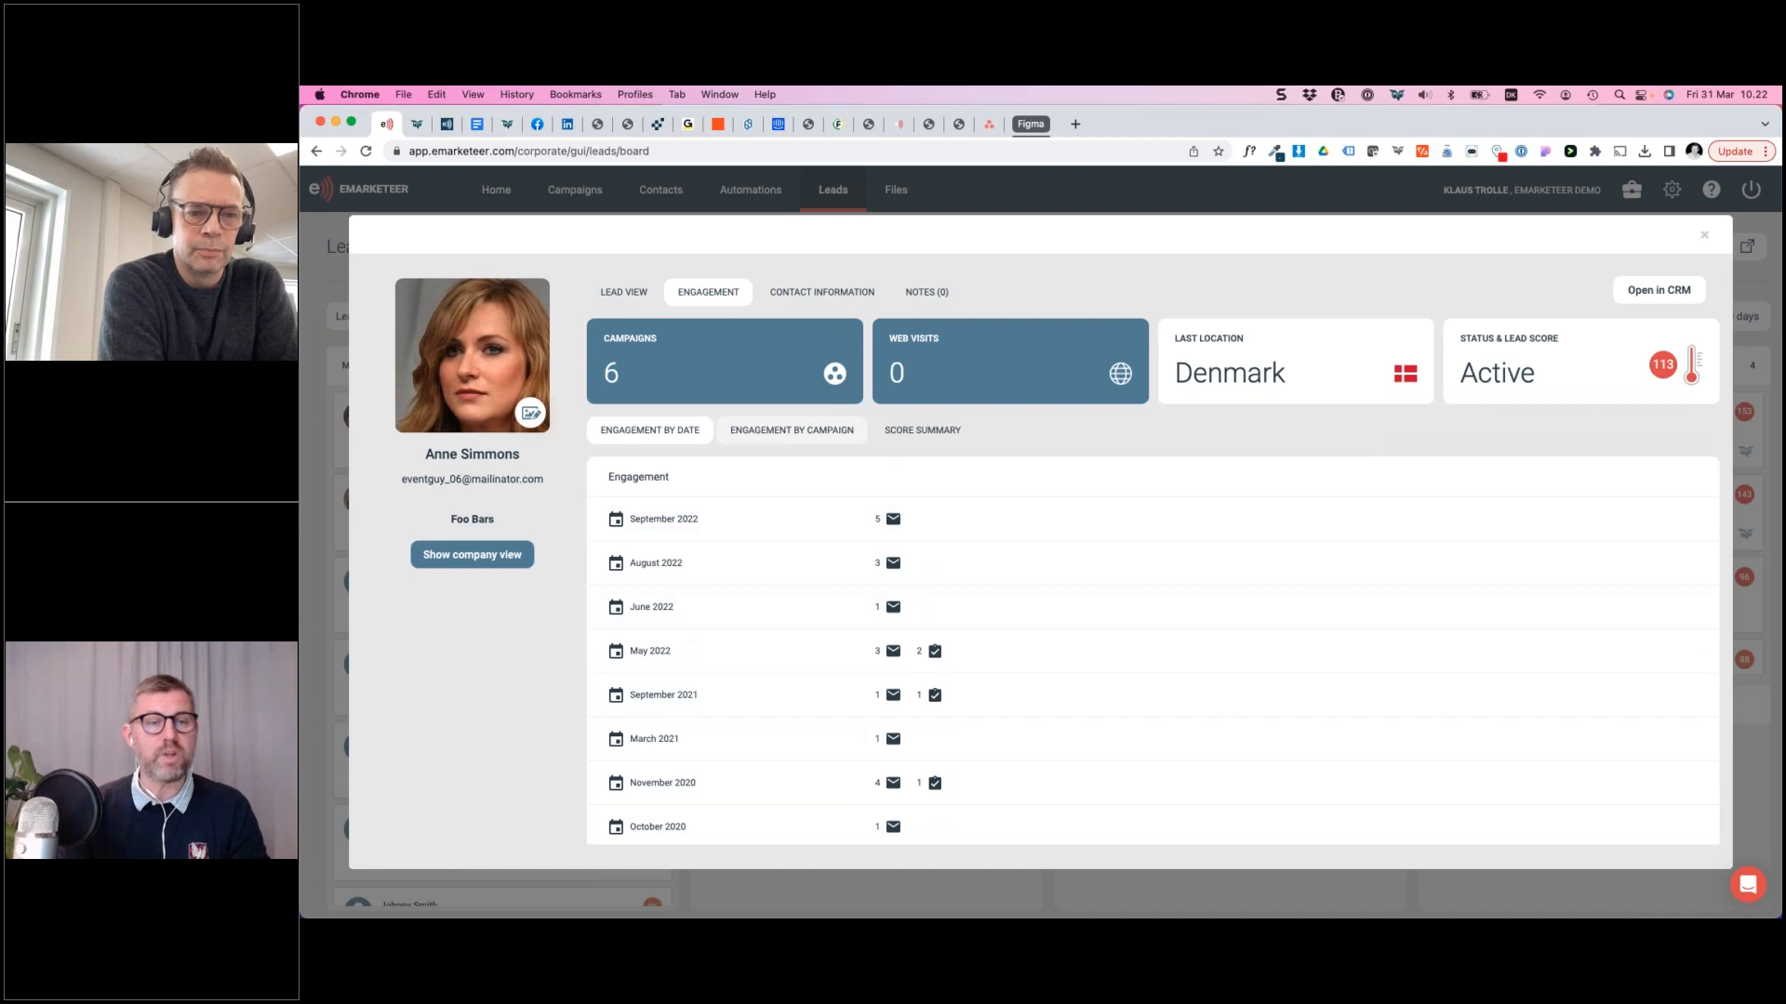
left_click(792, 430)
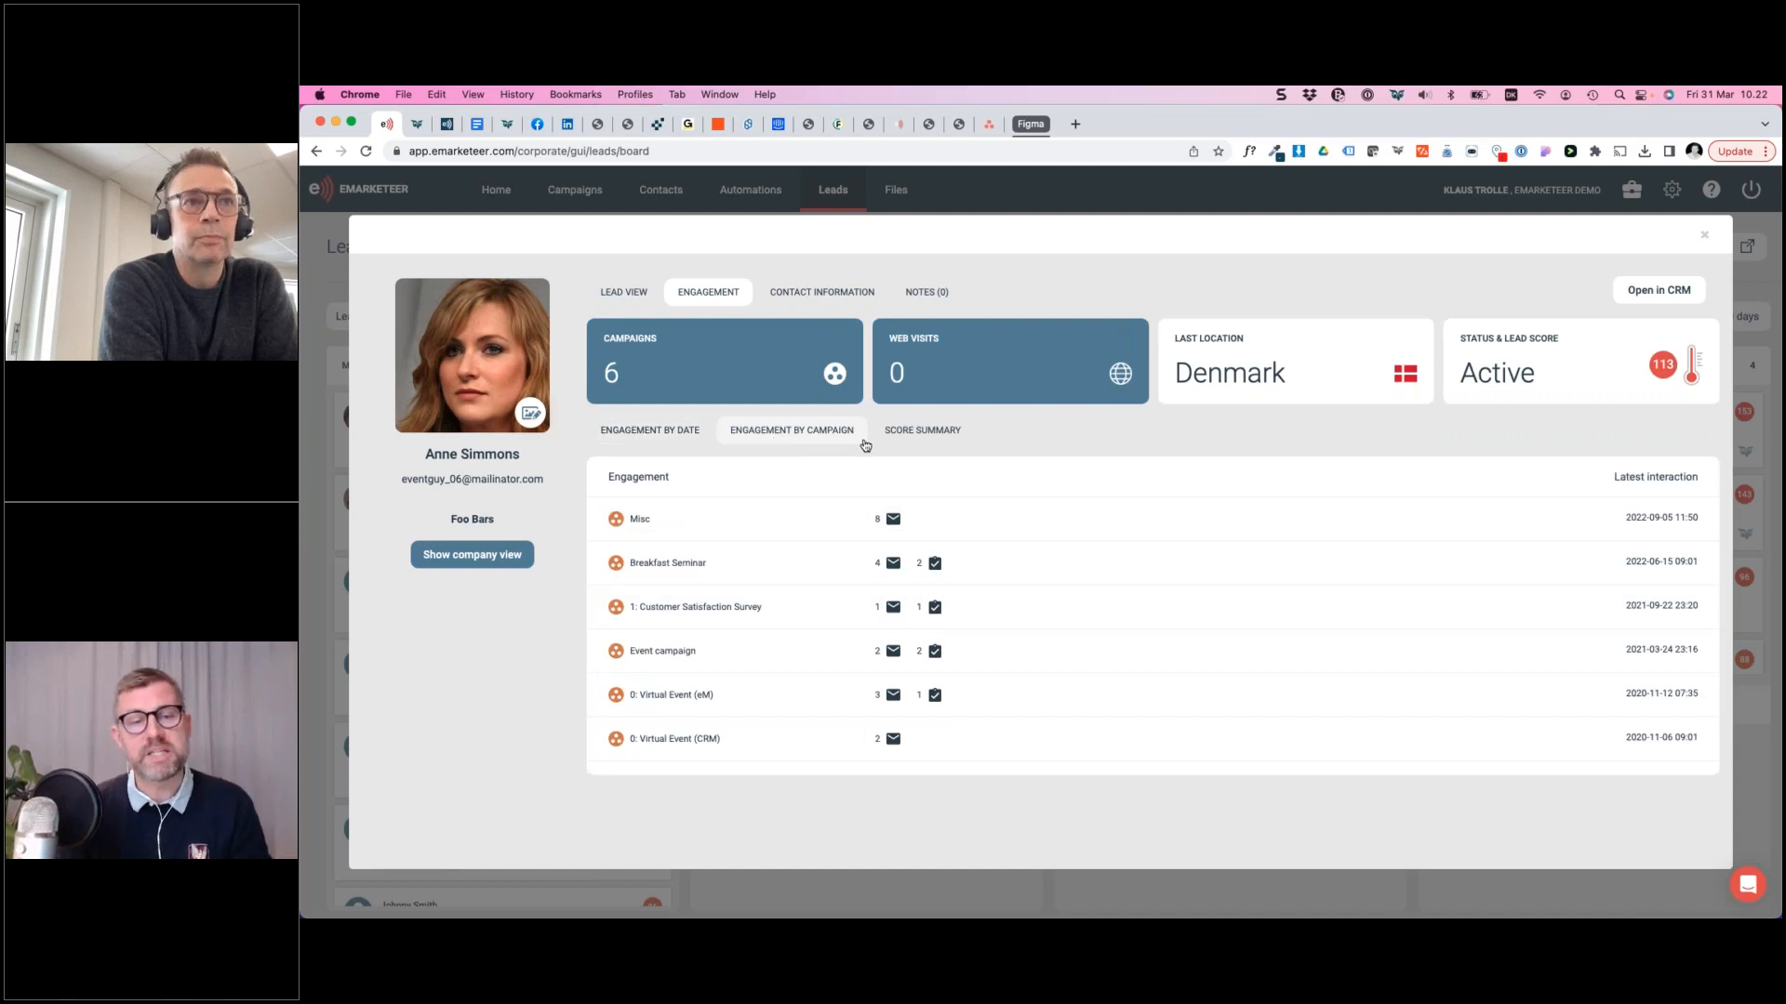
left_click(898, 439)
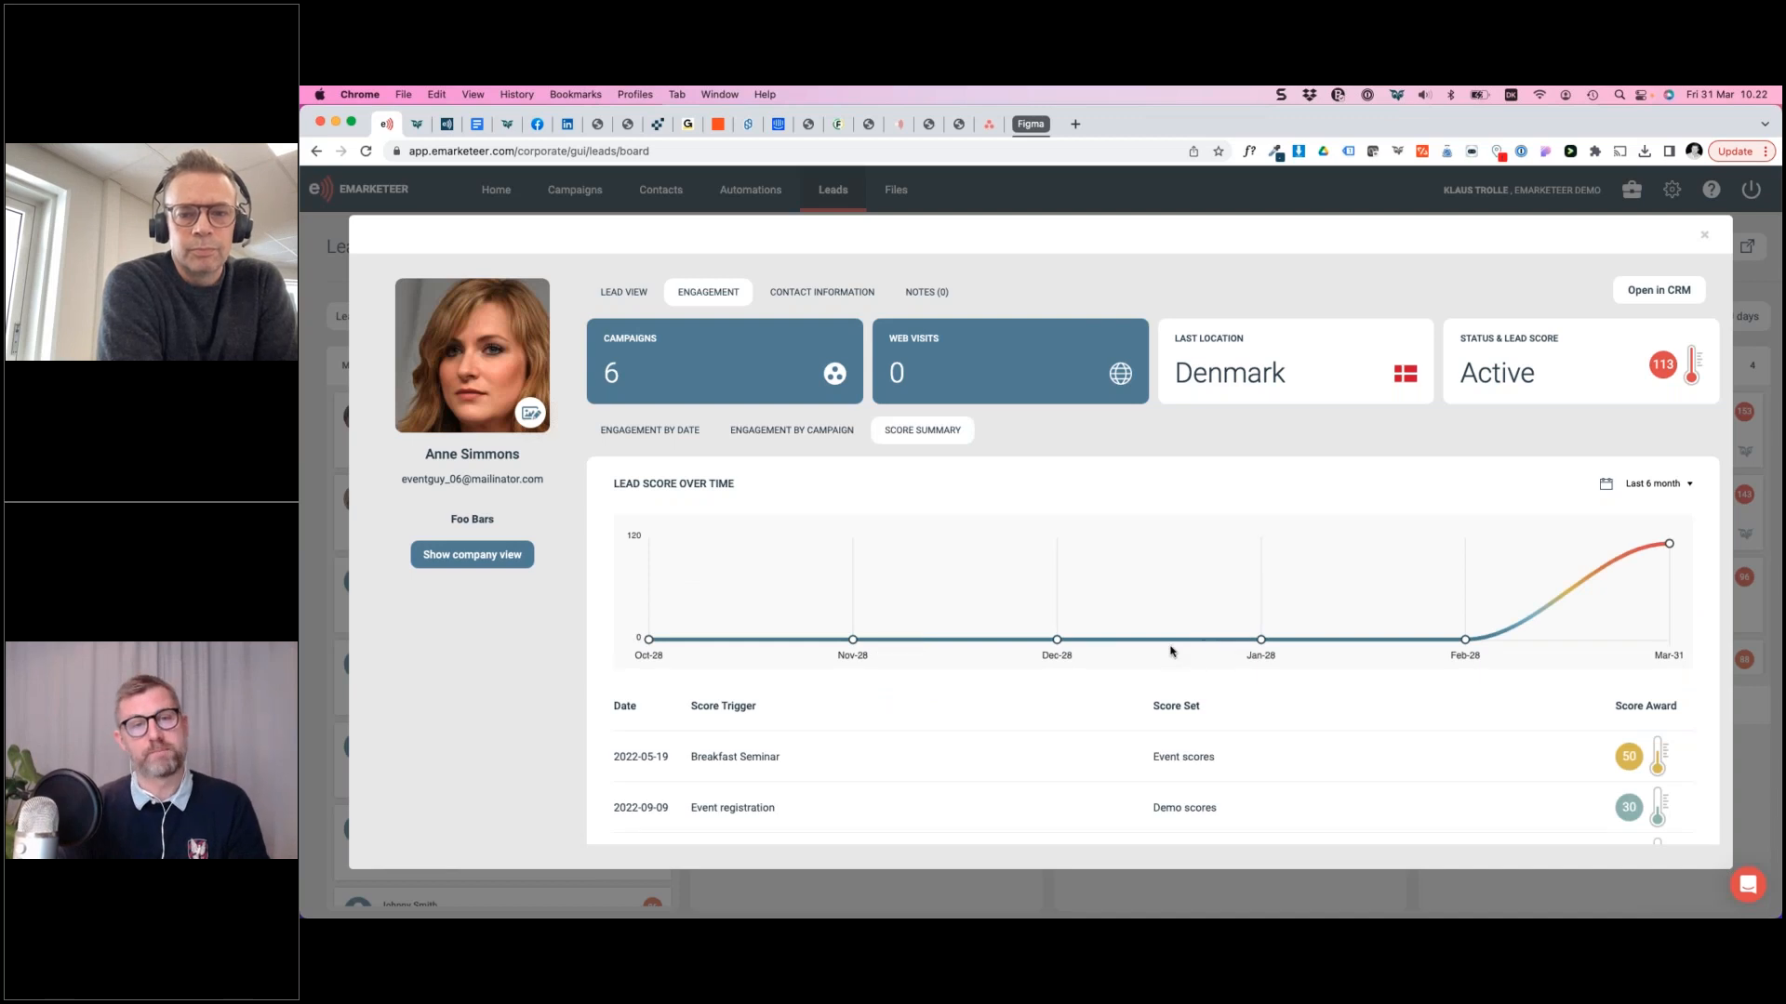
Step: Review the lead's contact information, including the personal details, contact category and subscriptions
left_click(831, 294)
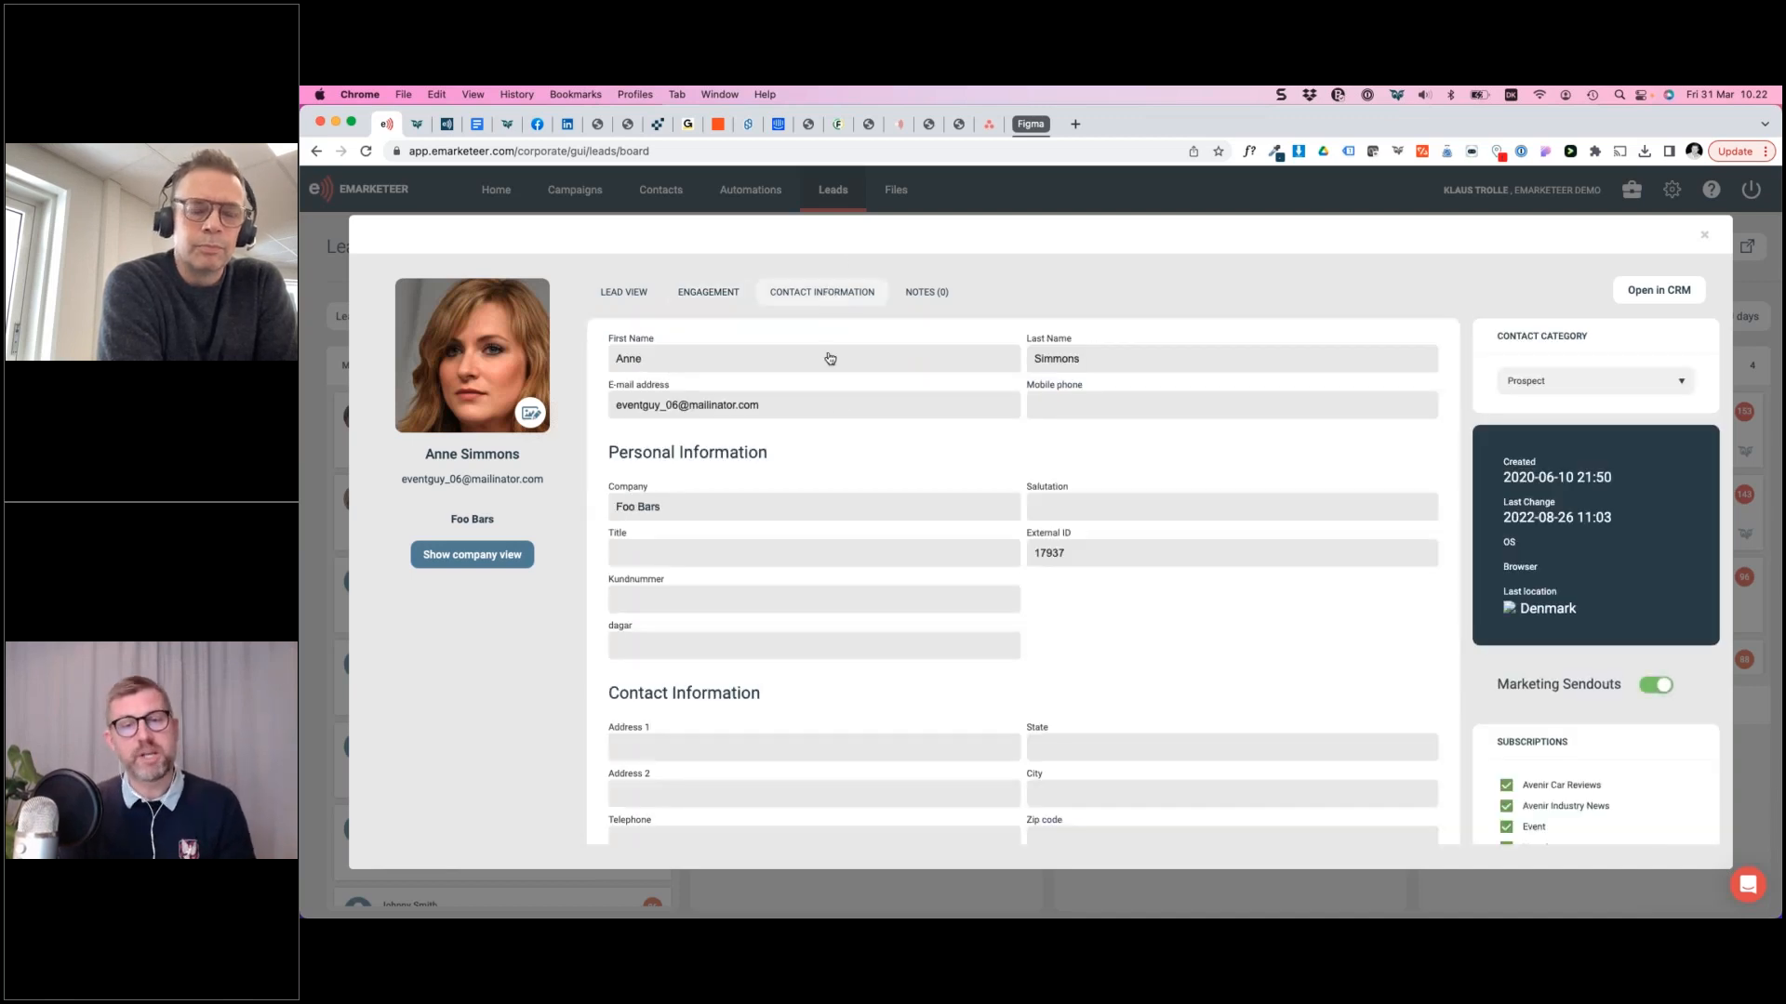
scroll(818, 485, "down", 1)
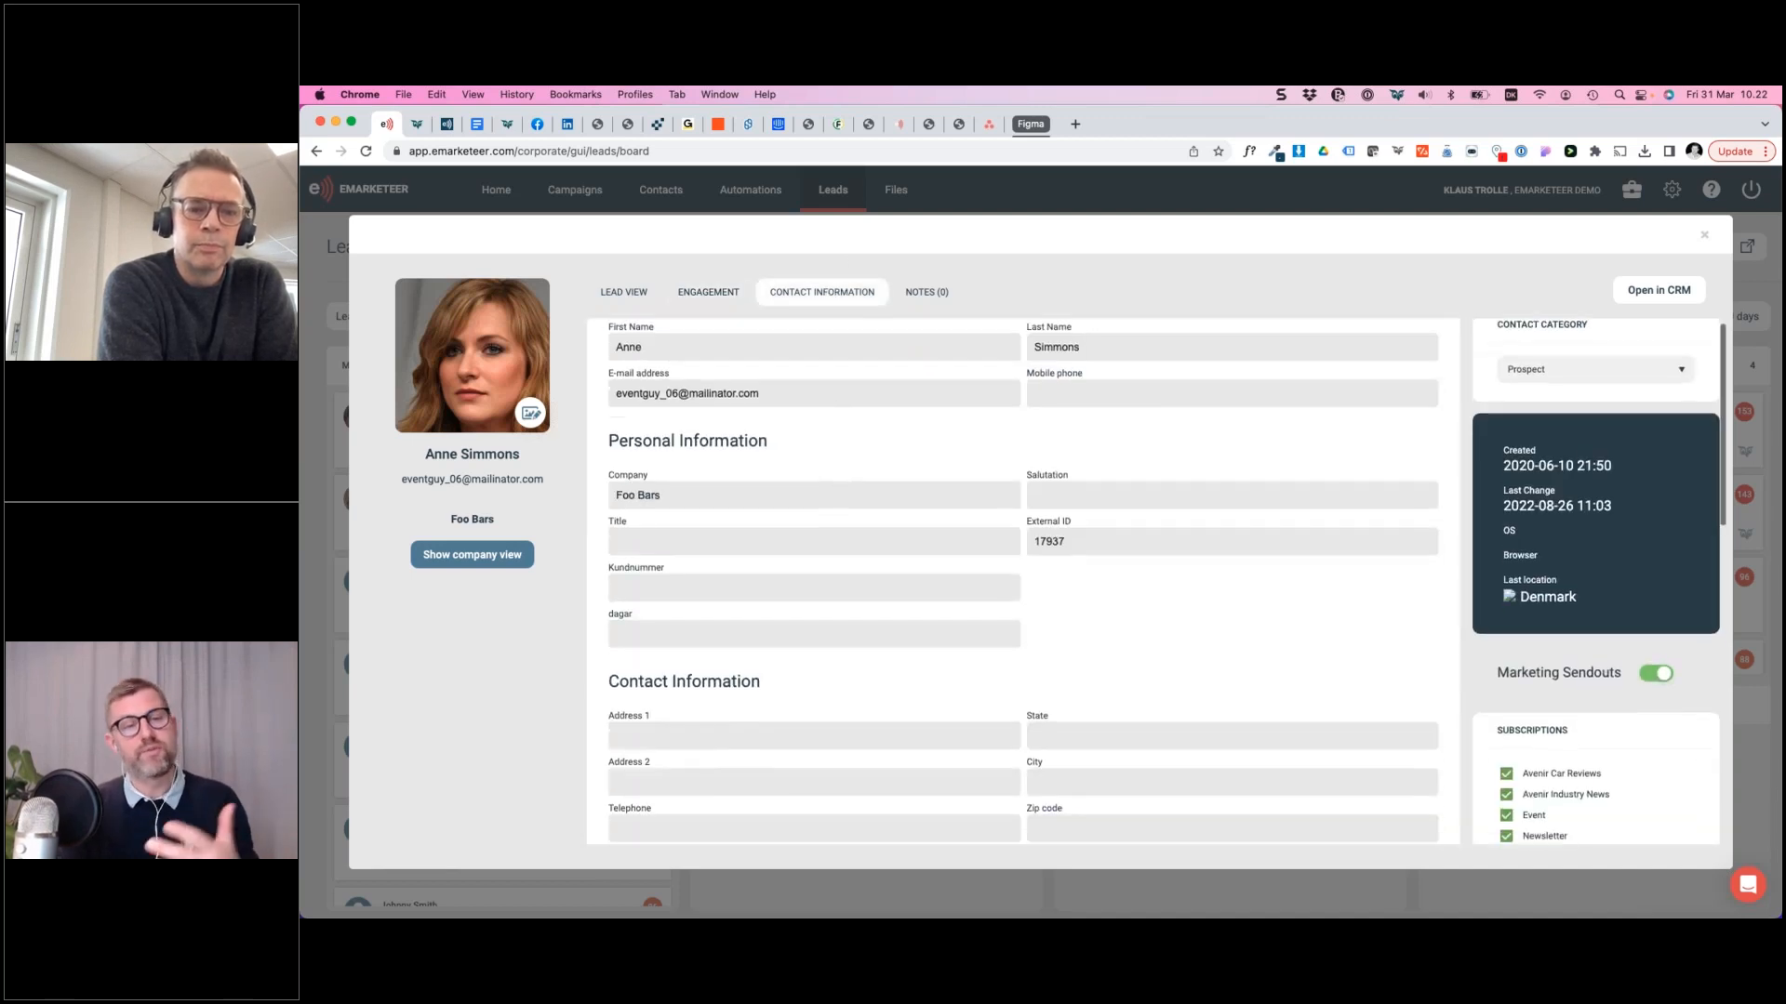
scroll(772, 479, "down", 3)
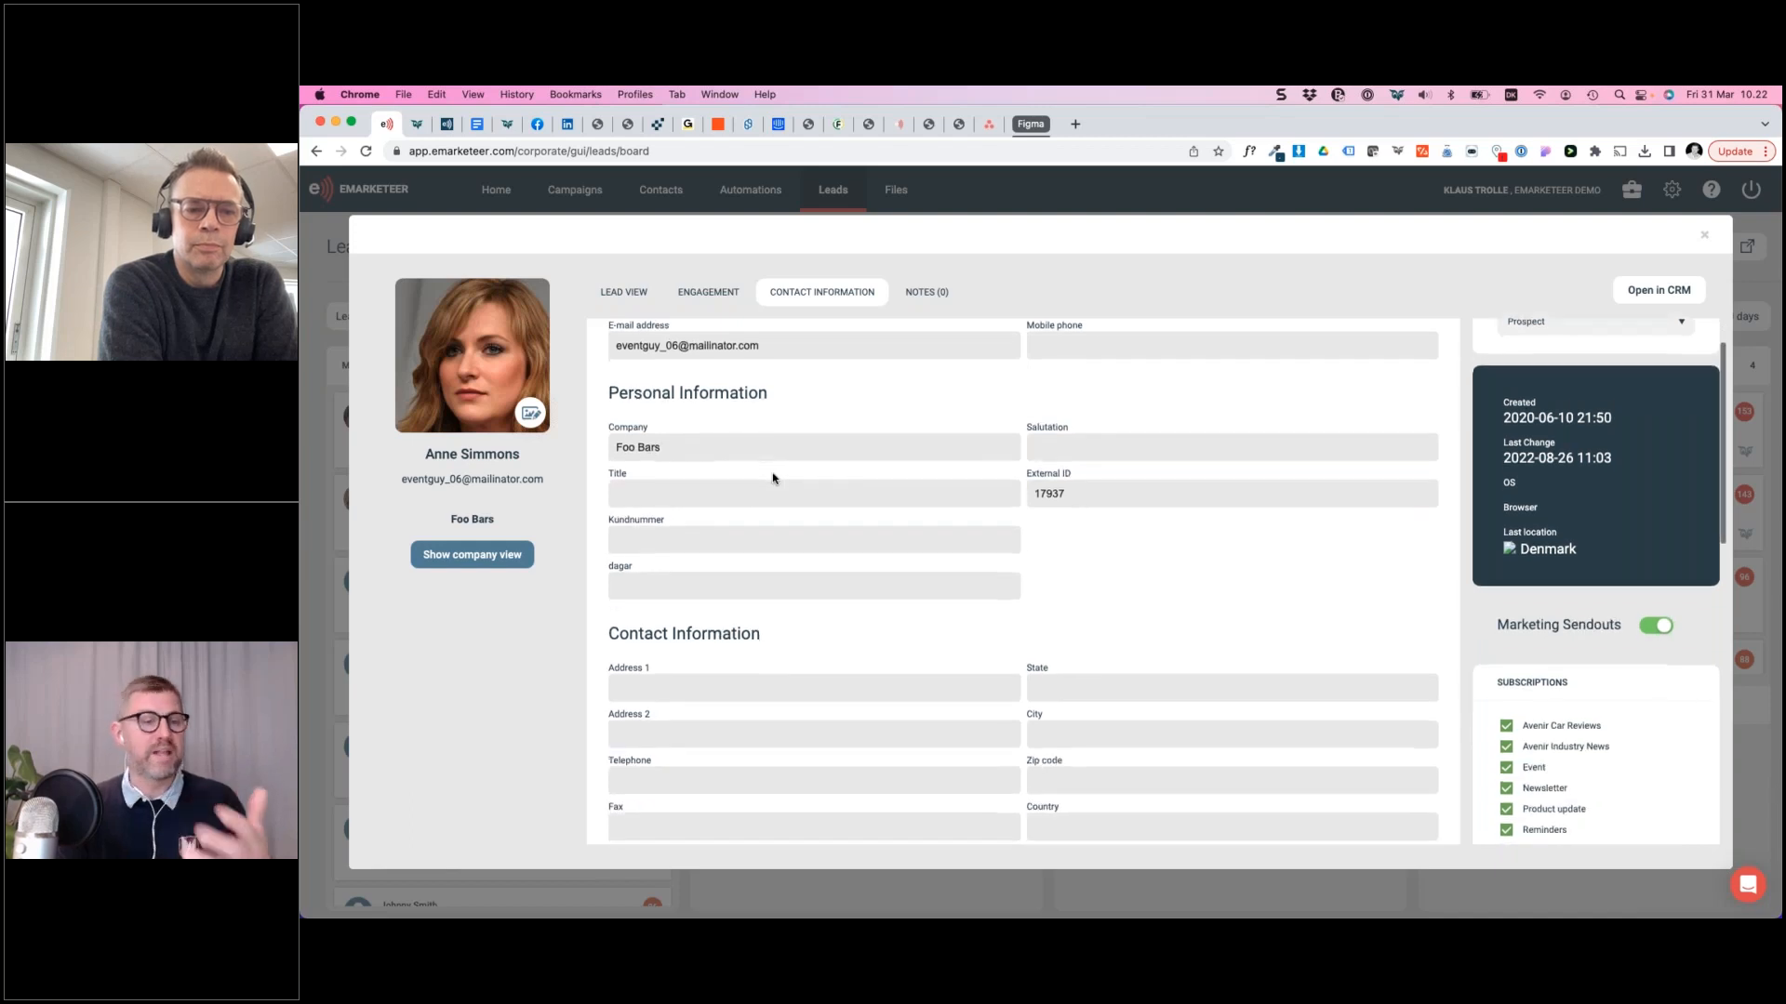
scroll(726, 477, "up", 3)
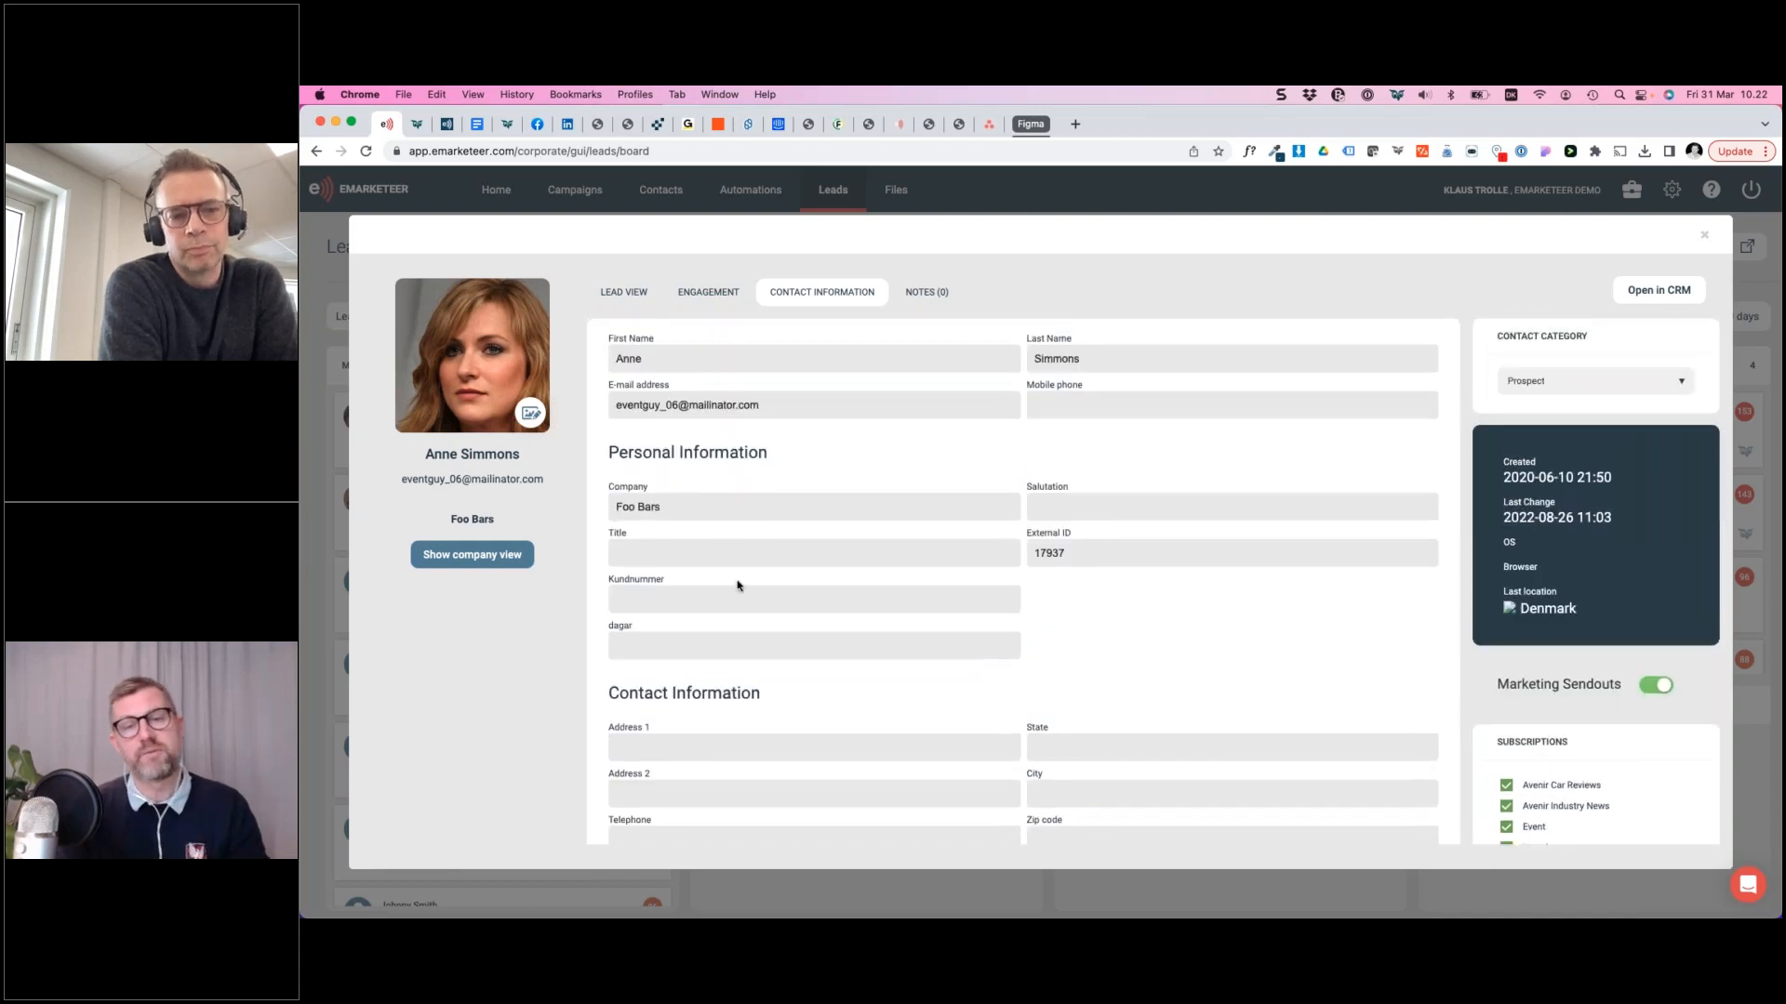
scroll(737, 585, "down", 3)
scroll(892, 335, "up", 3)
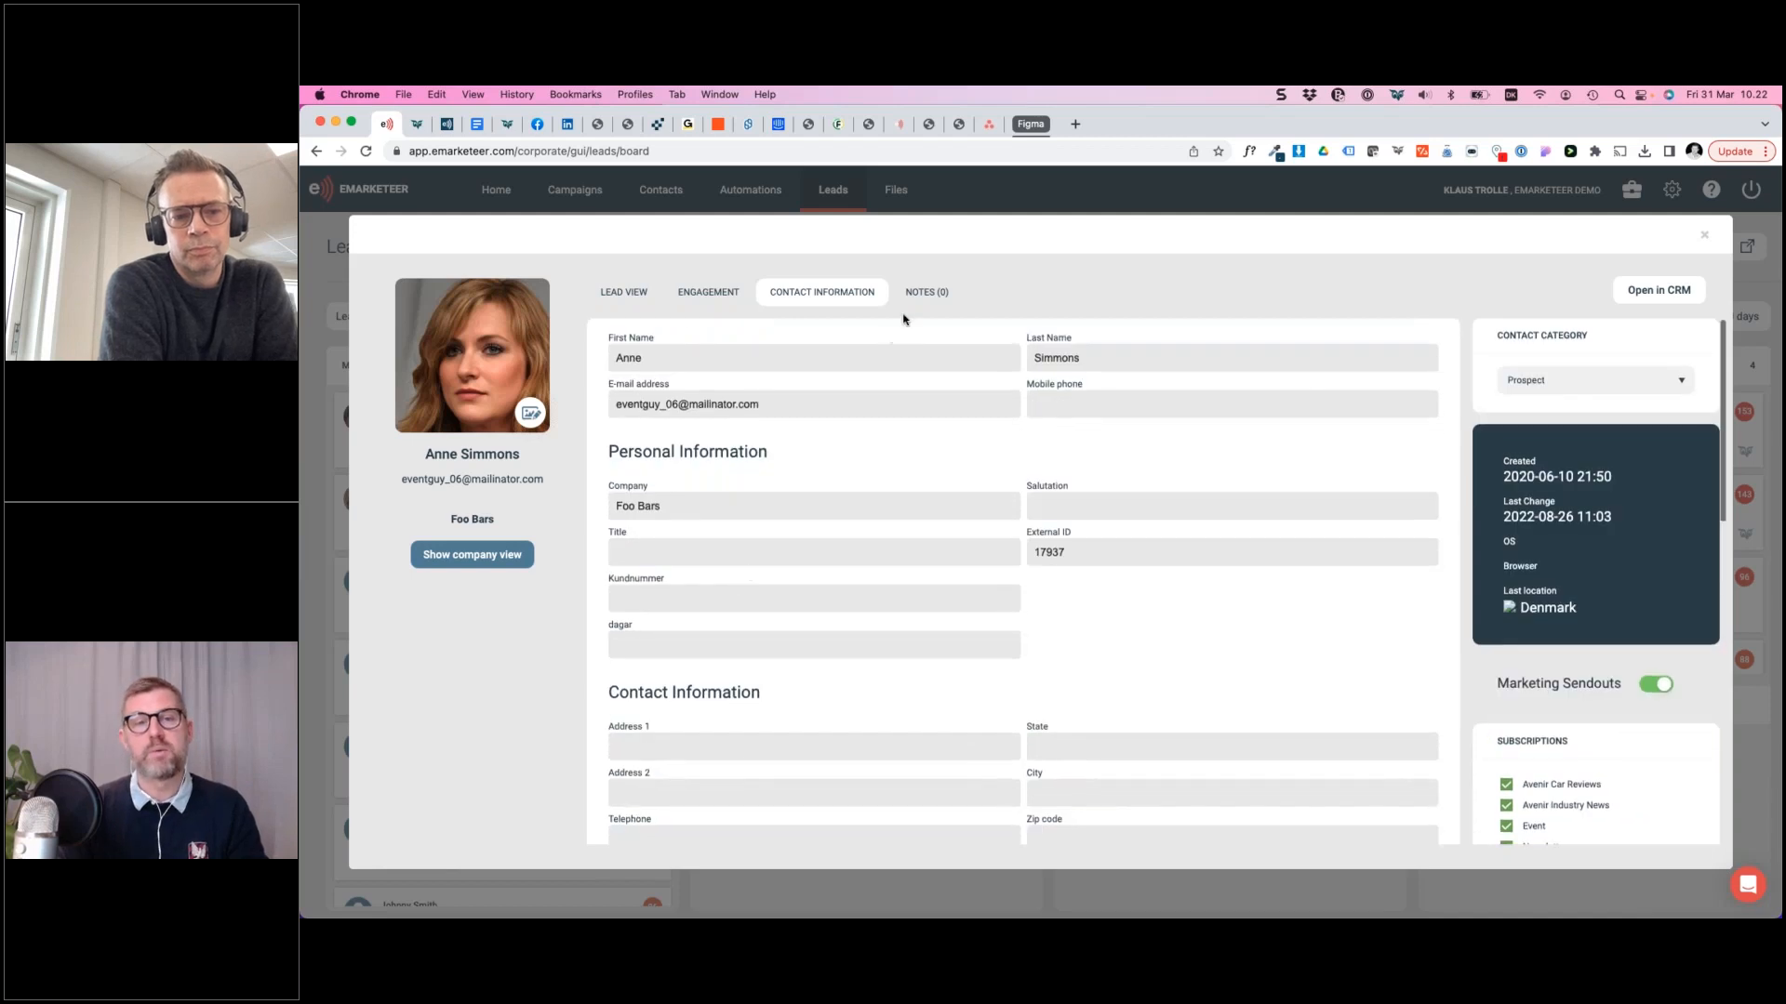
Step: Add and save a note on the lead reading "Looks like a good lead - will start working on that now"
left_click(926, 292)
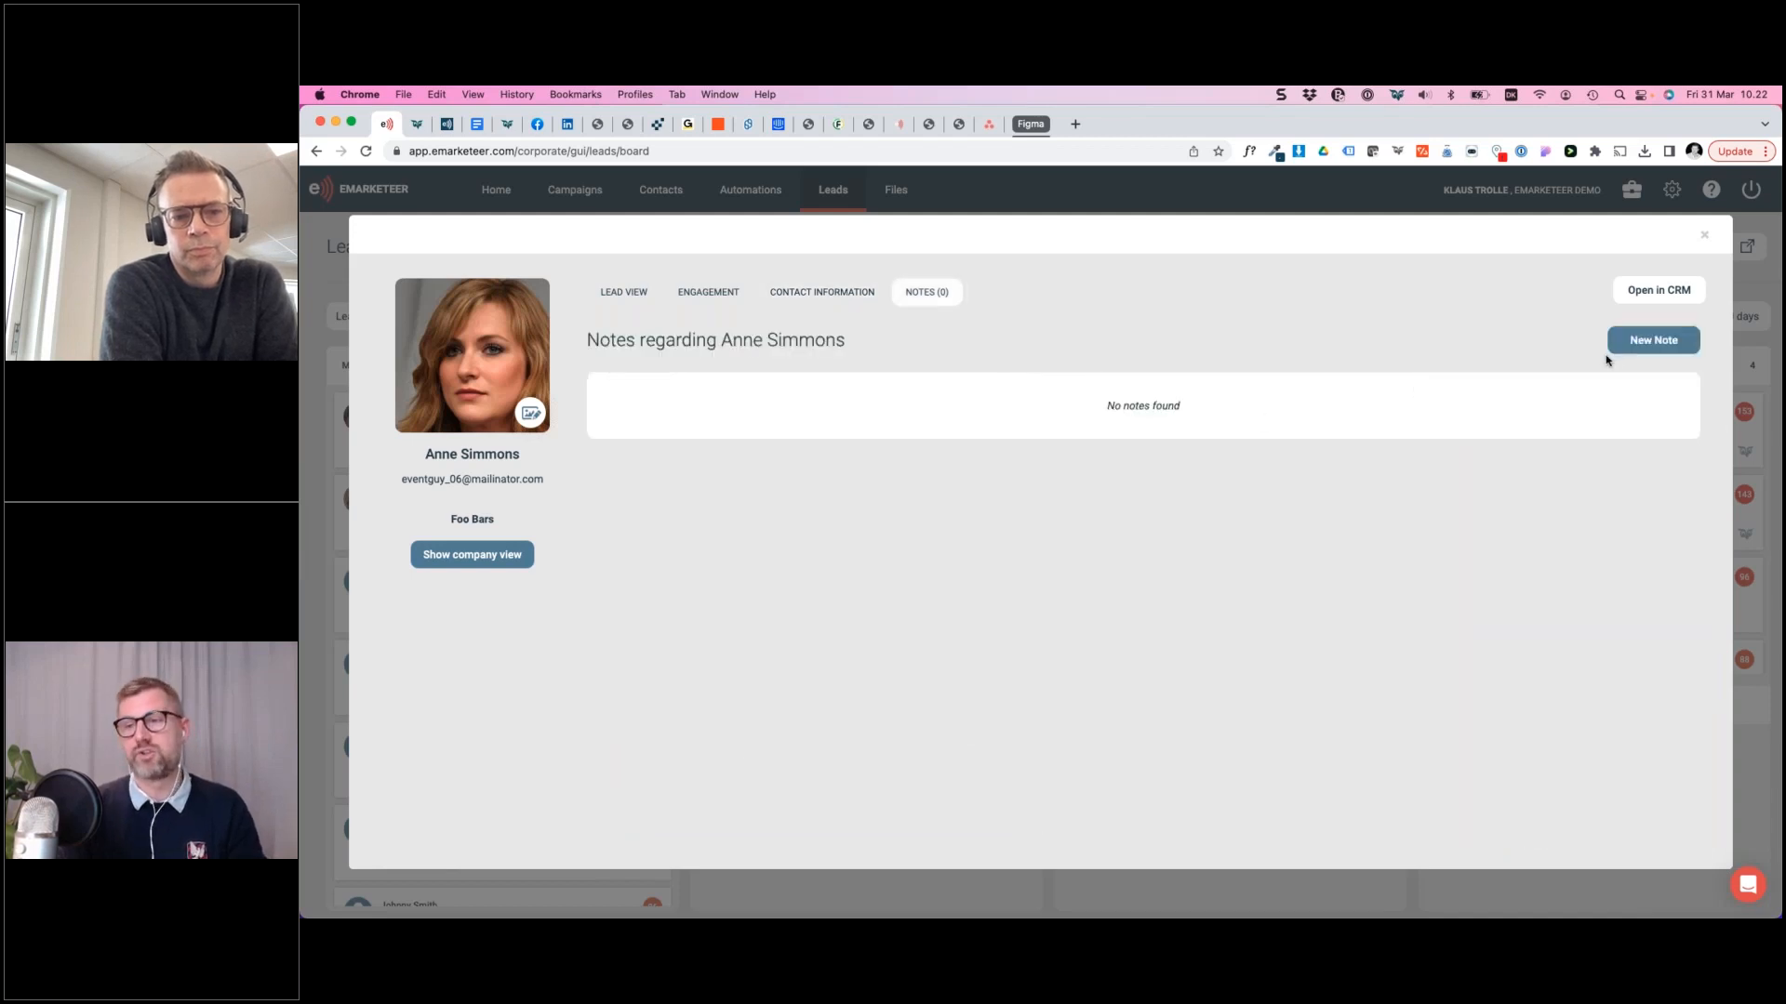
left_click(1638, 349)
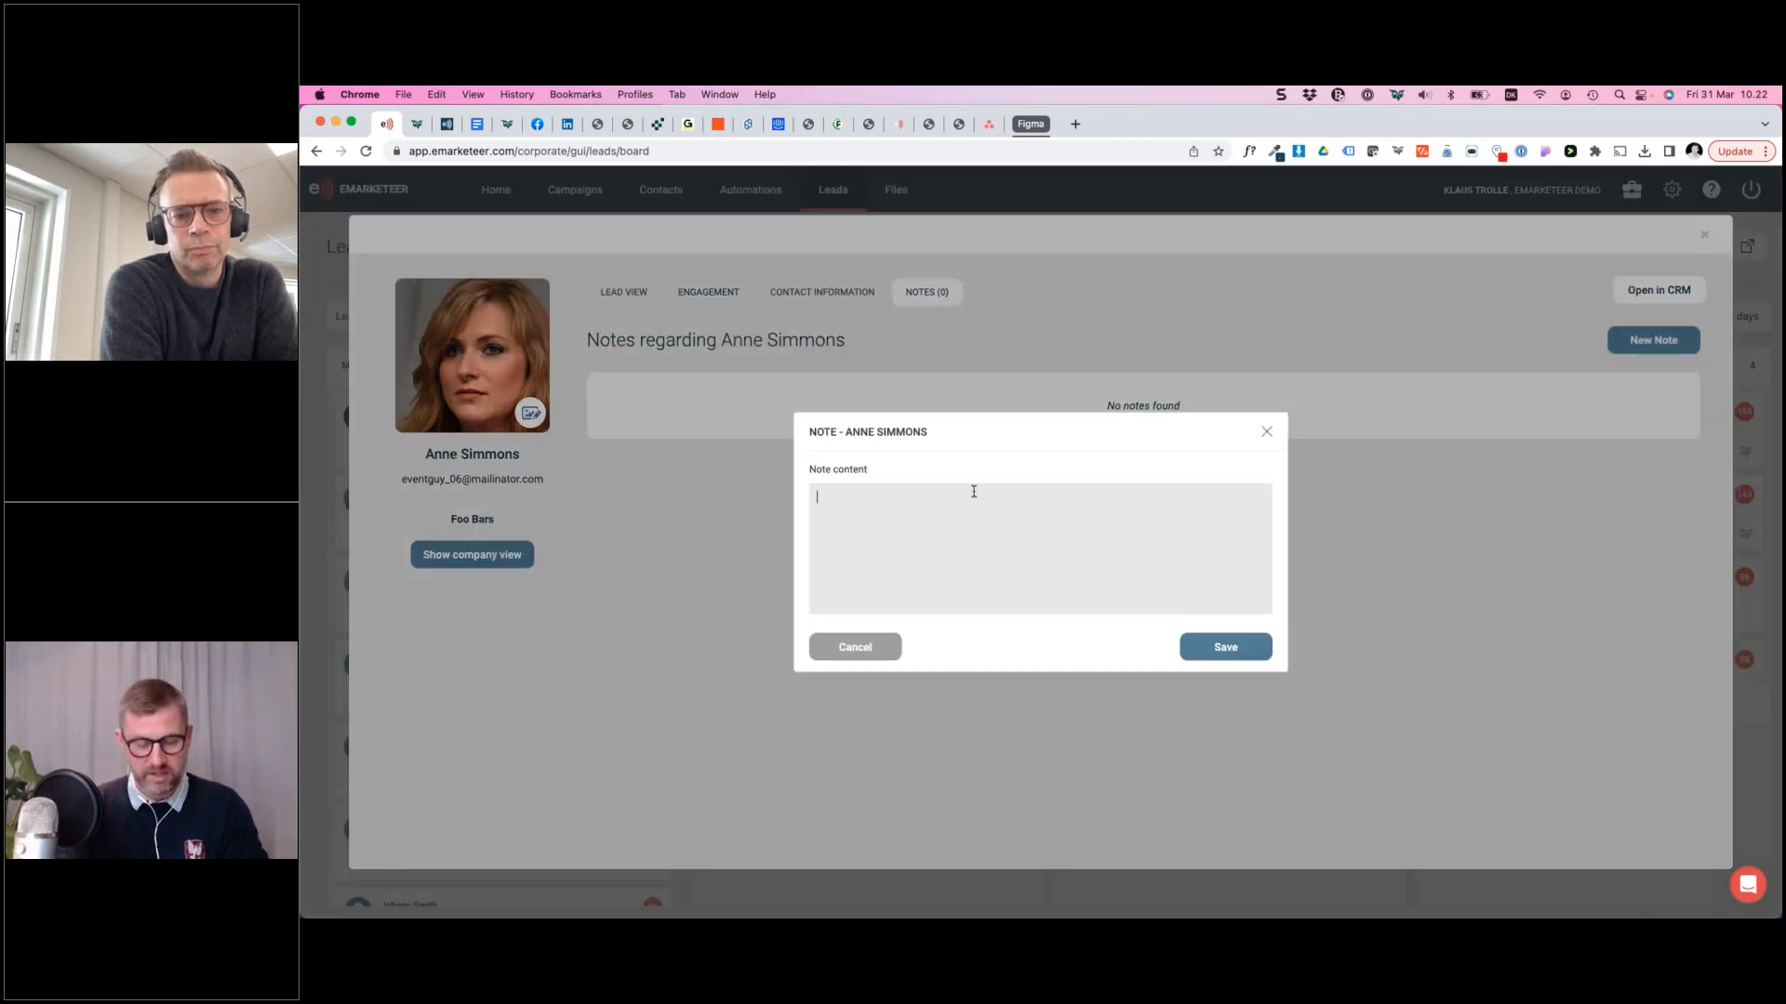
type("Looks like a good lead - will start working on that now")
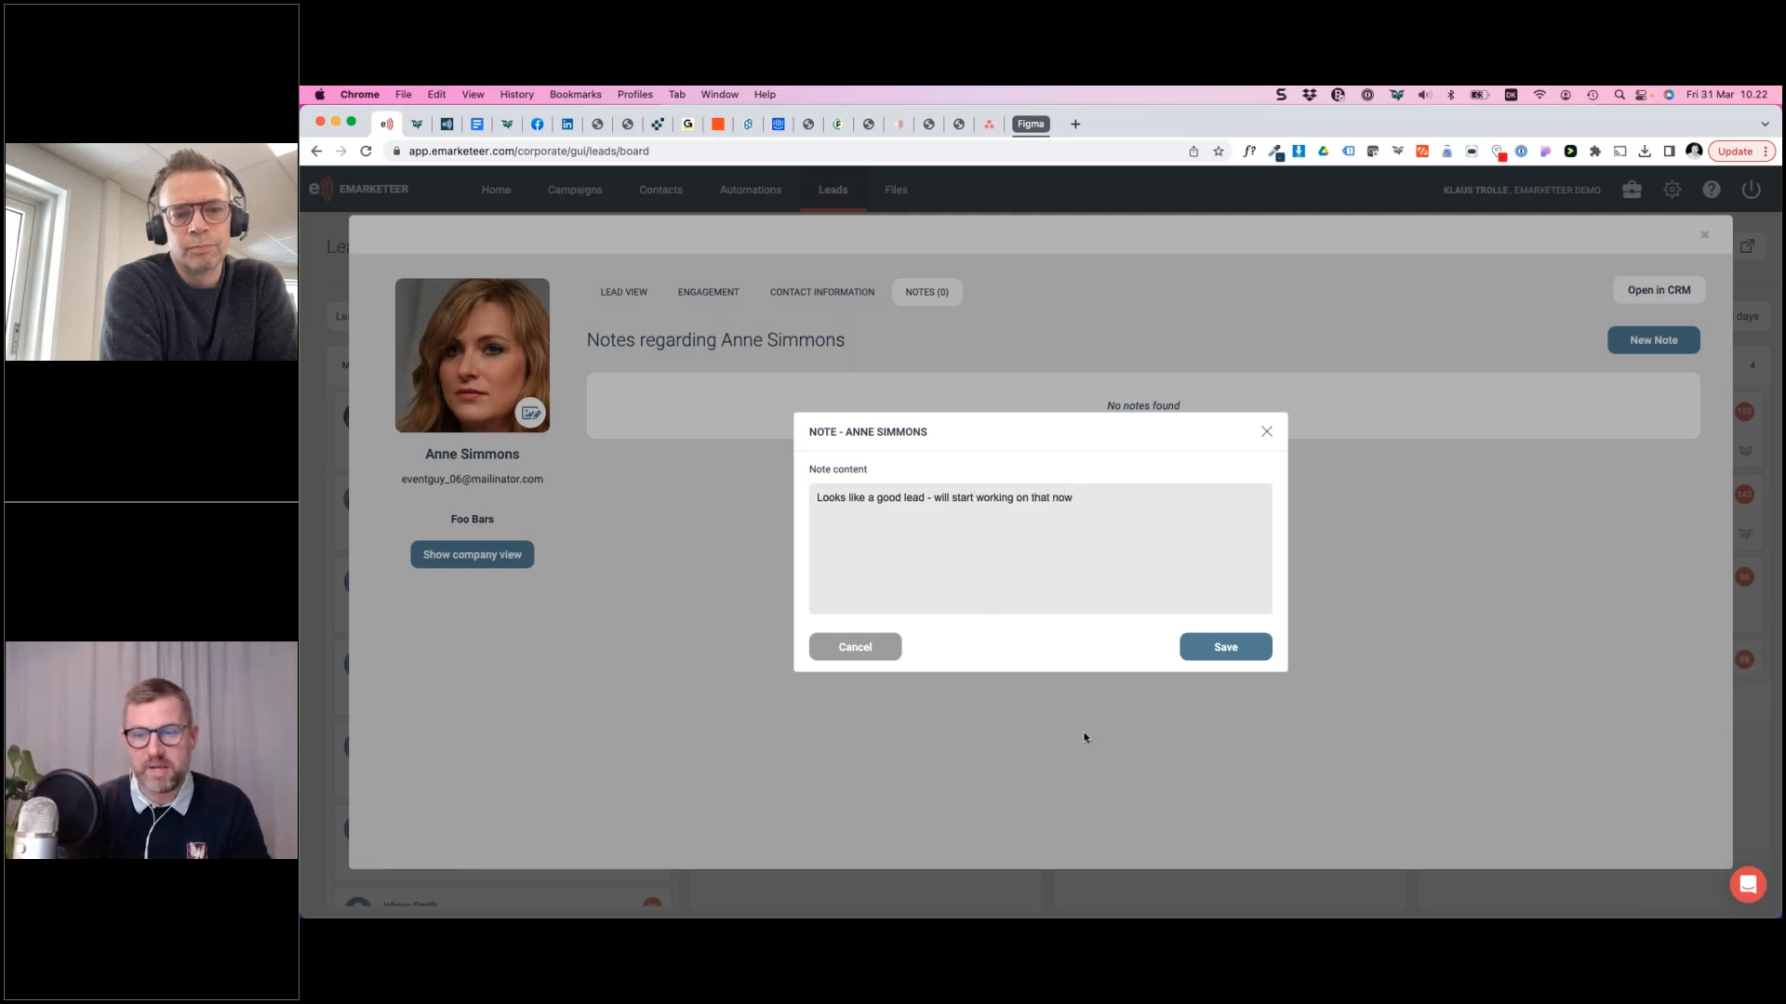
left_click(1224, 646)
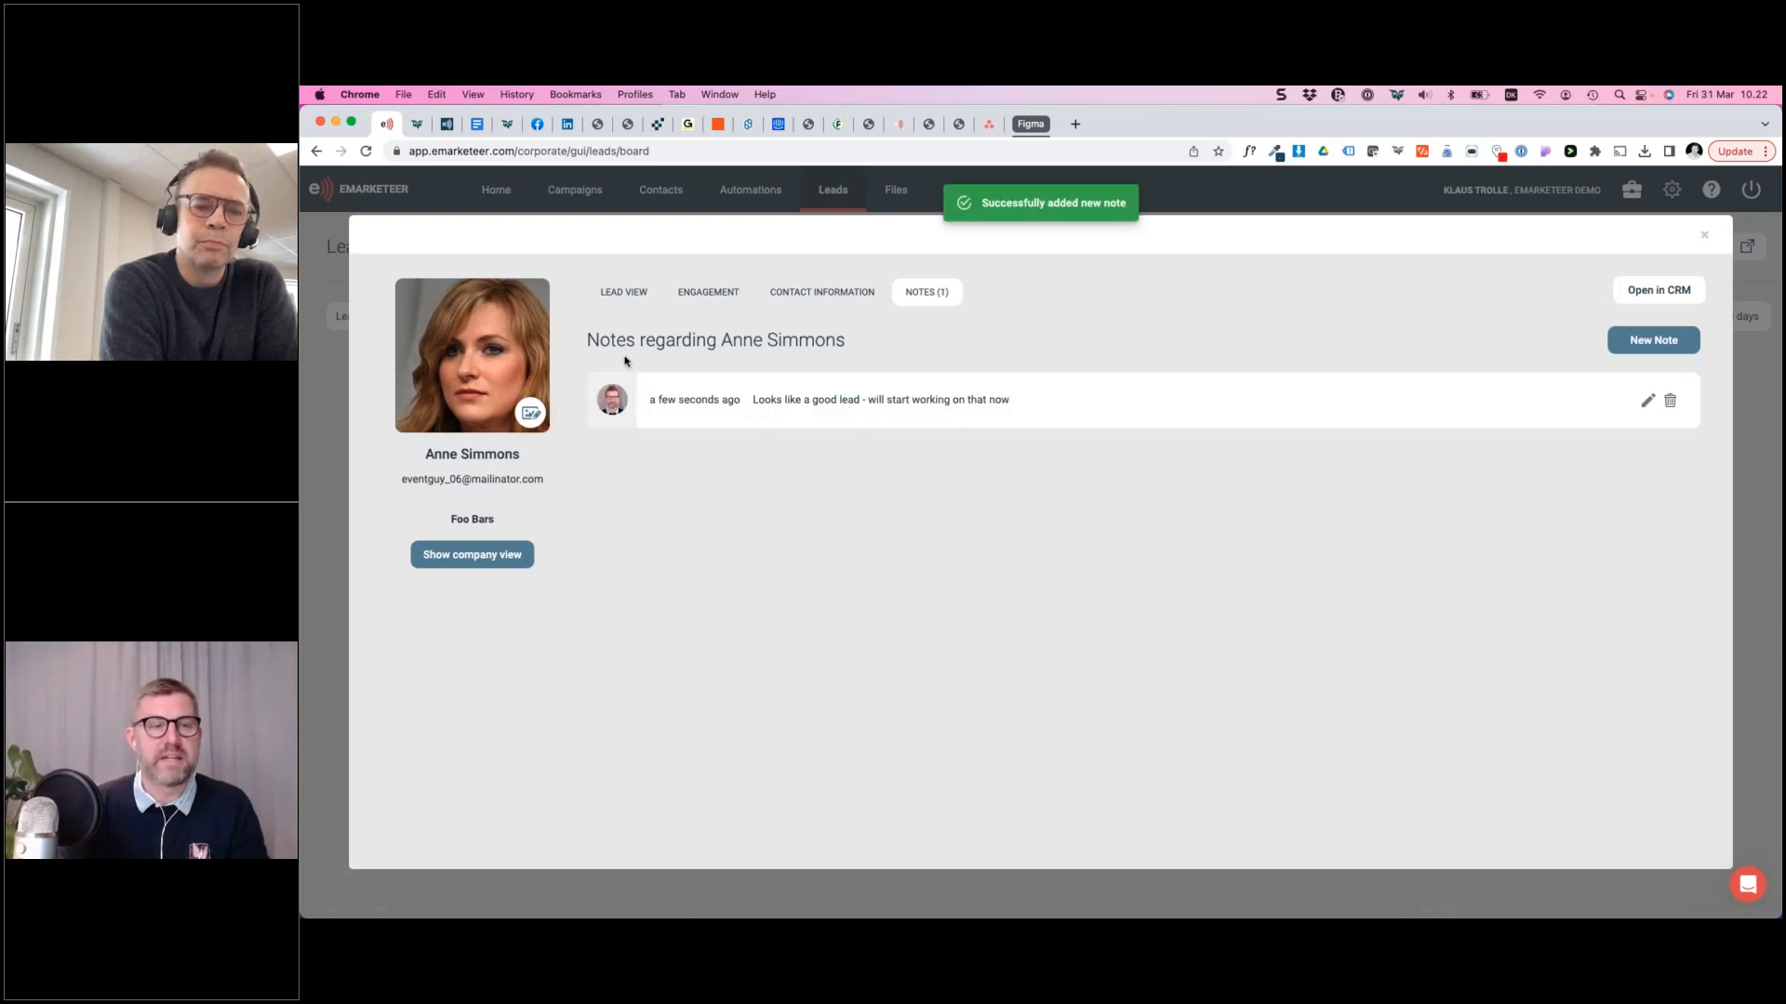
Step: Return to the lead view and assign the unassigned lead to a team member
left_click(645, 304)
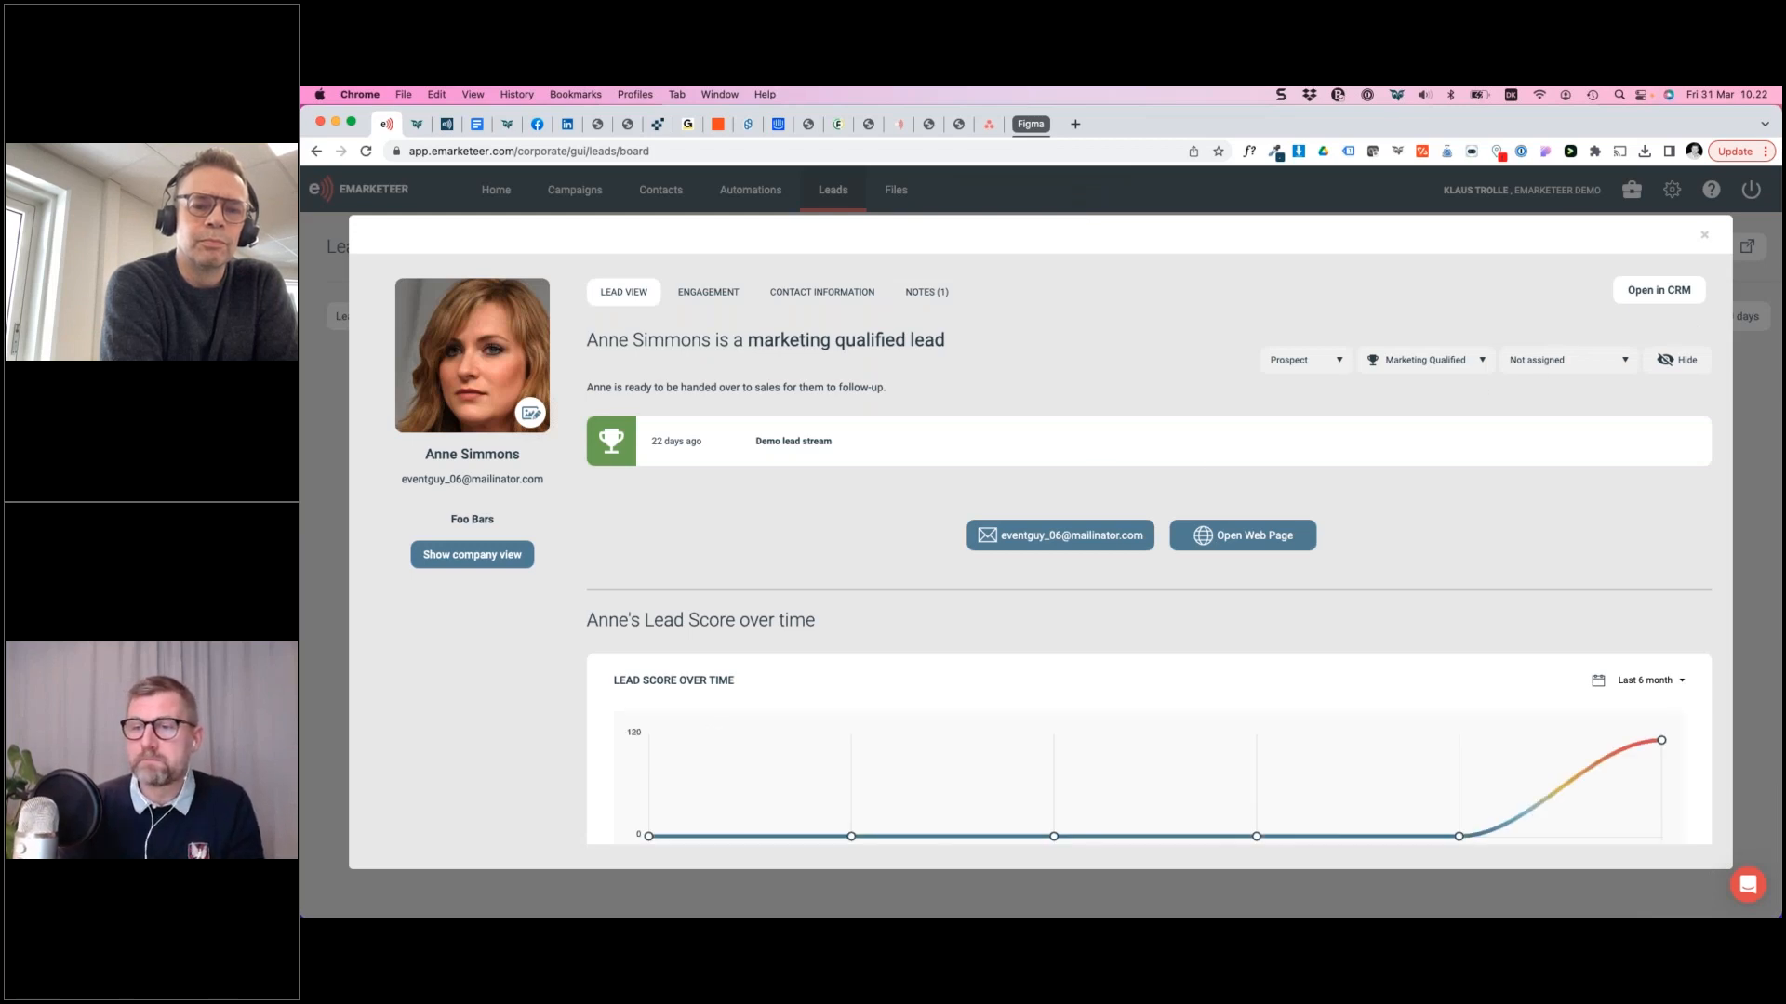
left_click(1571, 361)
left_click(1572, 454)
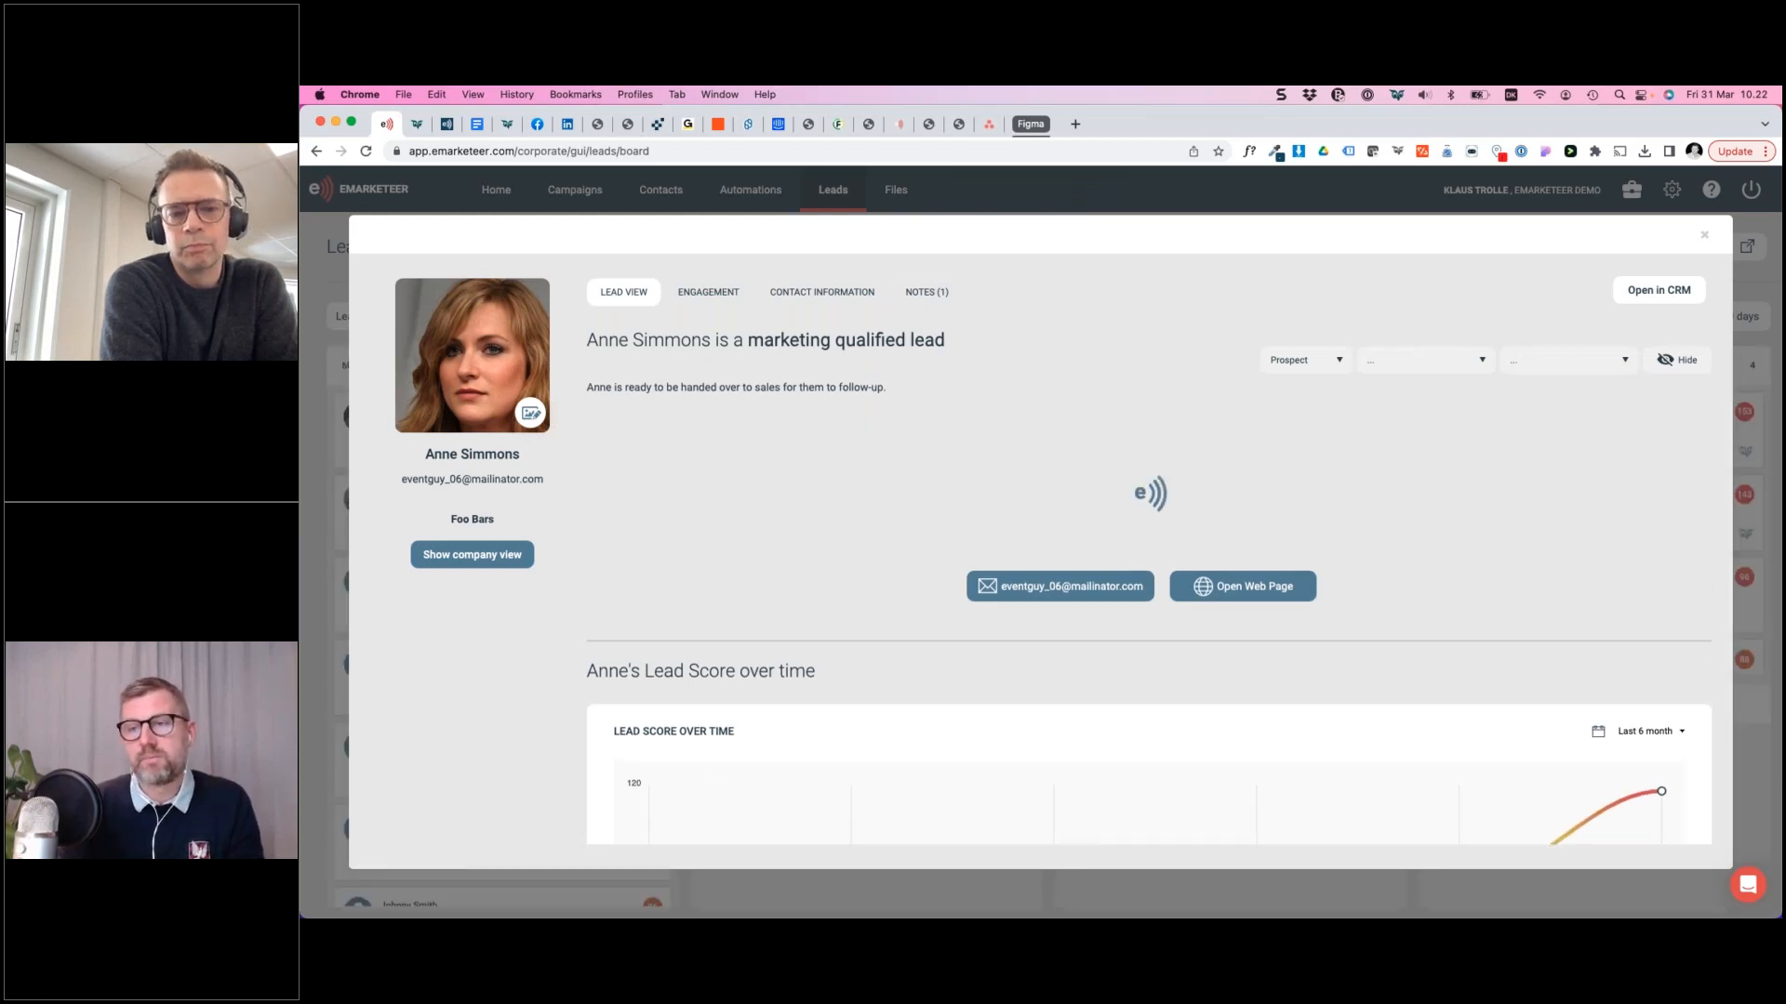
scroll(1343, 468, "down", 1)
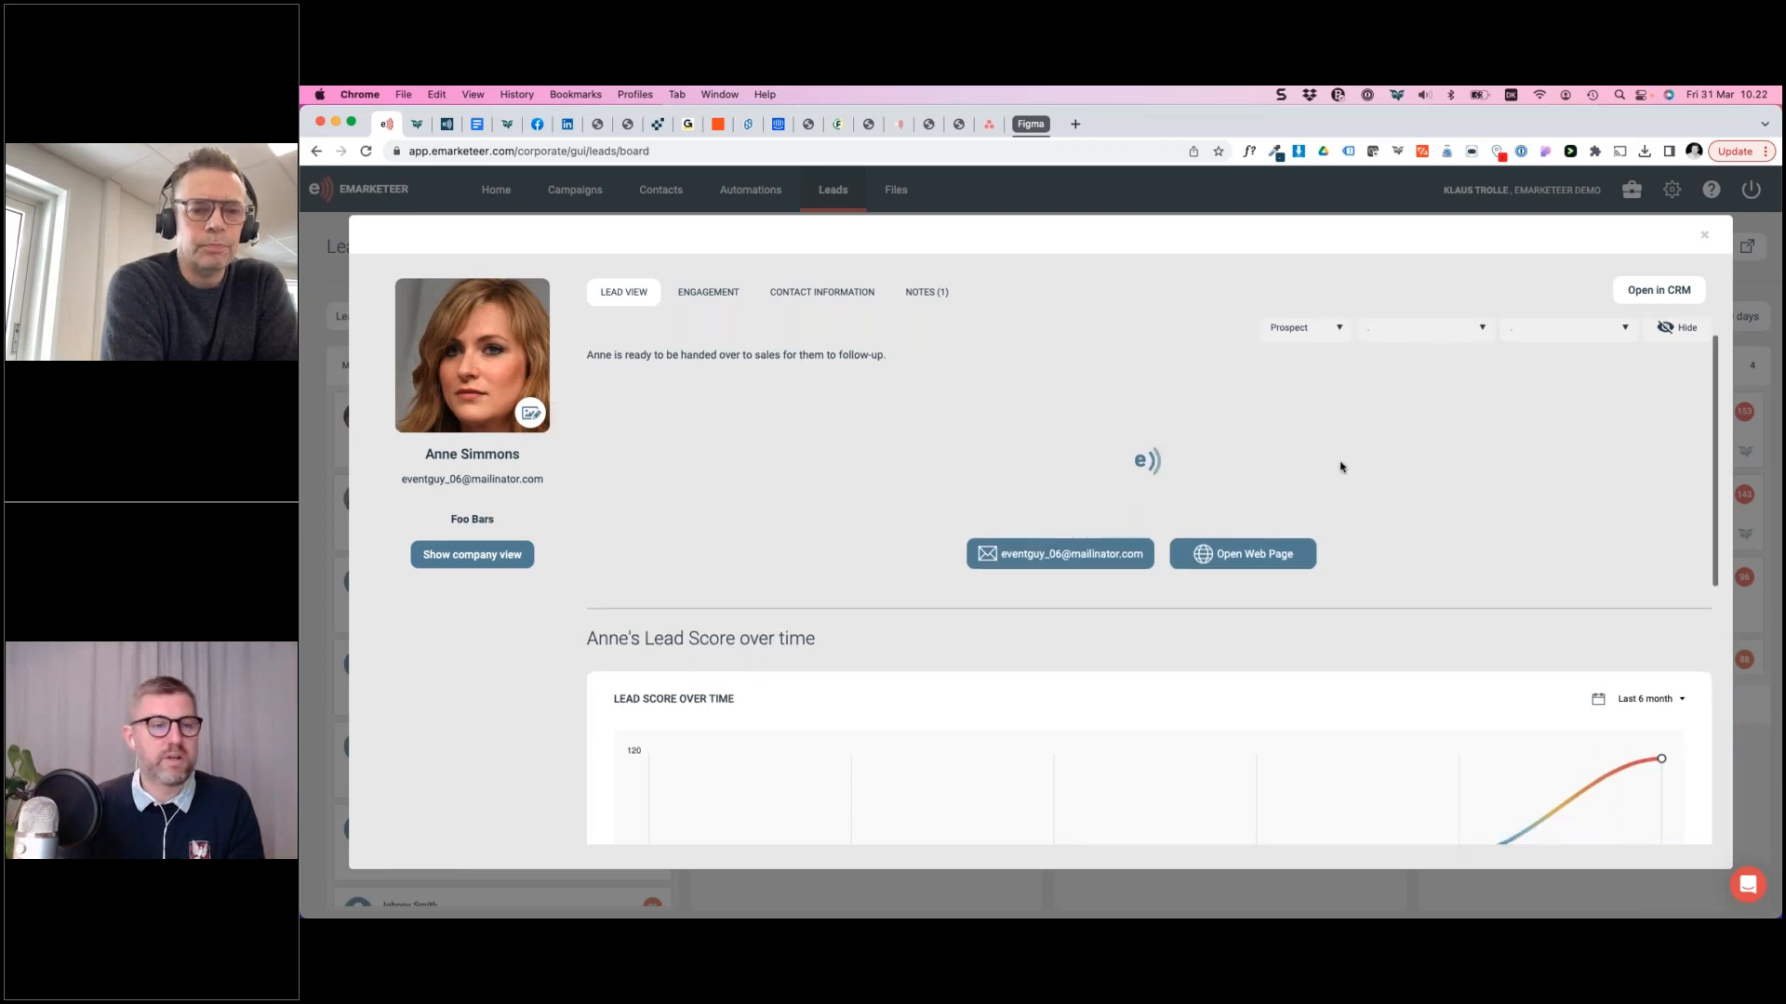
Step: Close the Foo Bars lead and move its card from Marketing Qualified to Sales Qualified on the lead board
scroll(1196, 503, "up", 1)
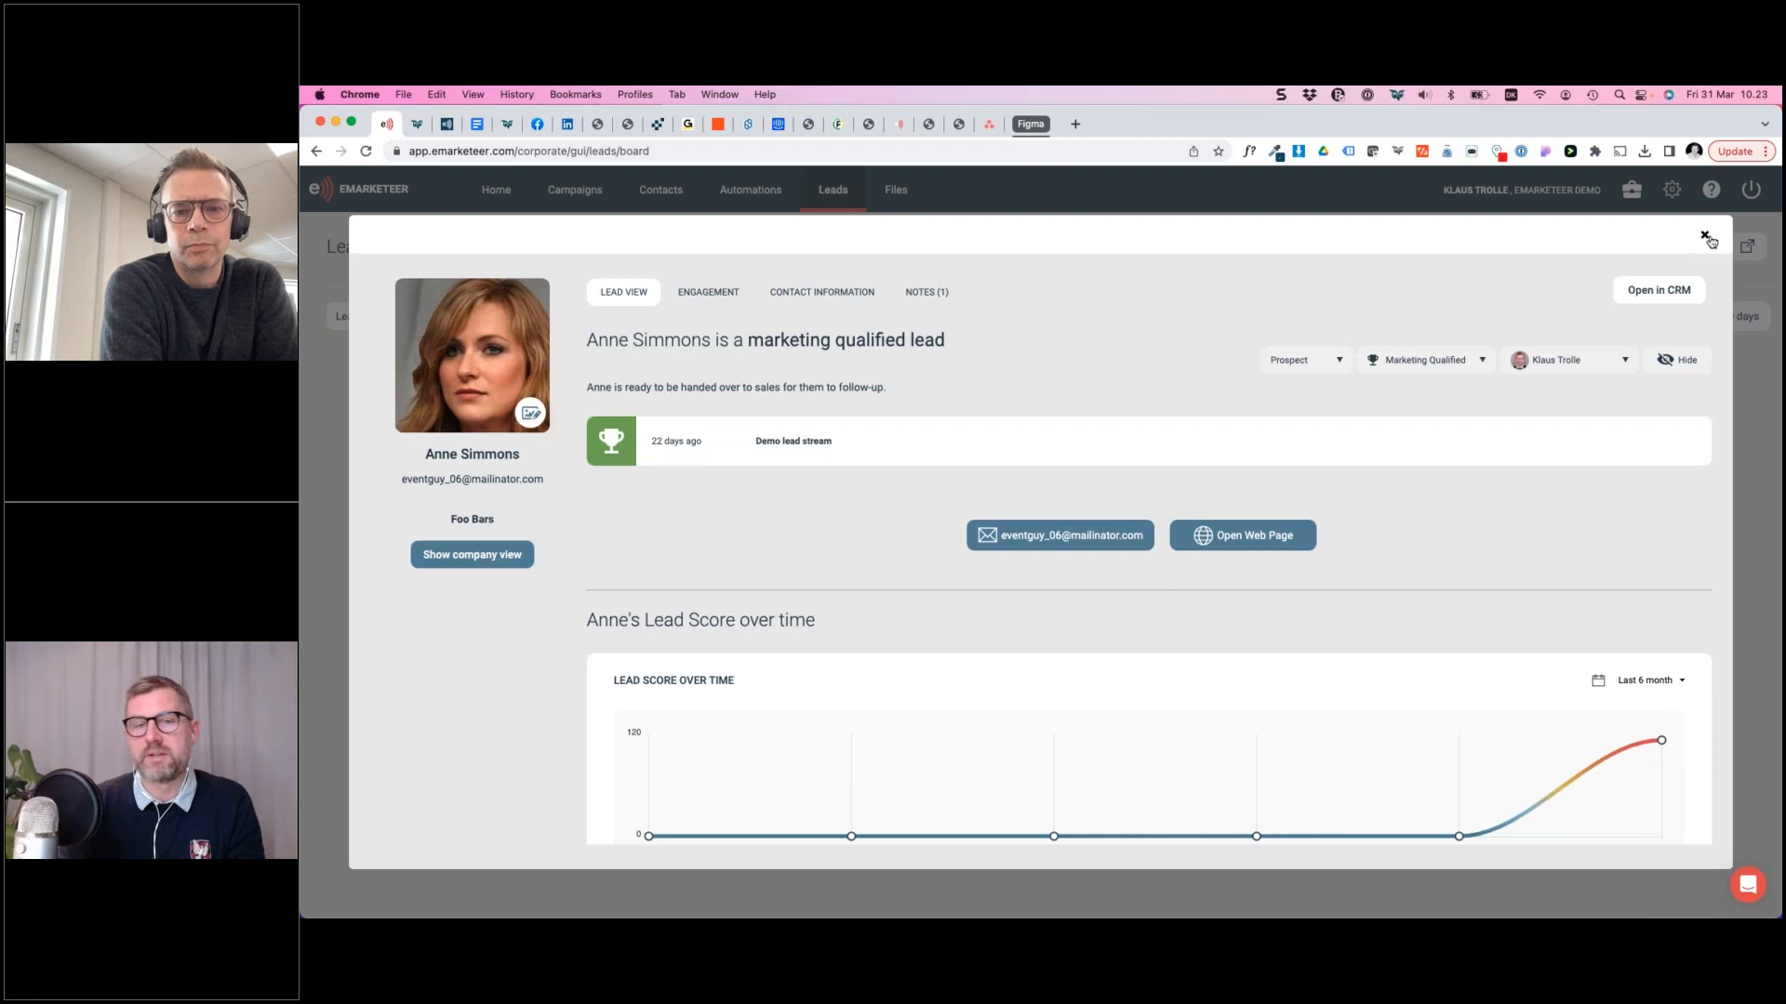
left_click(1704, 236)
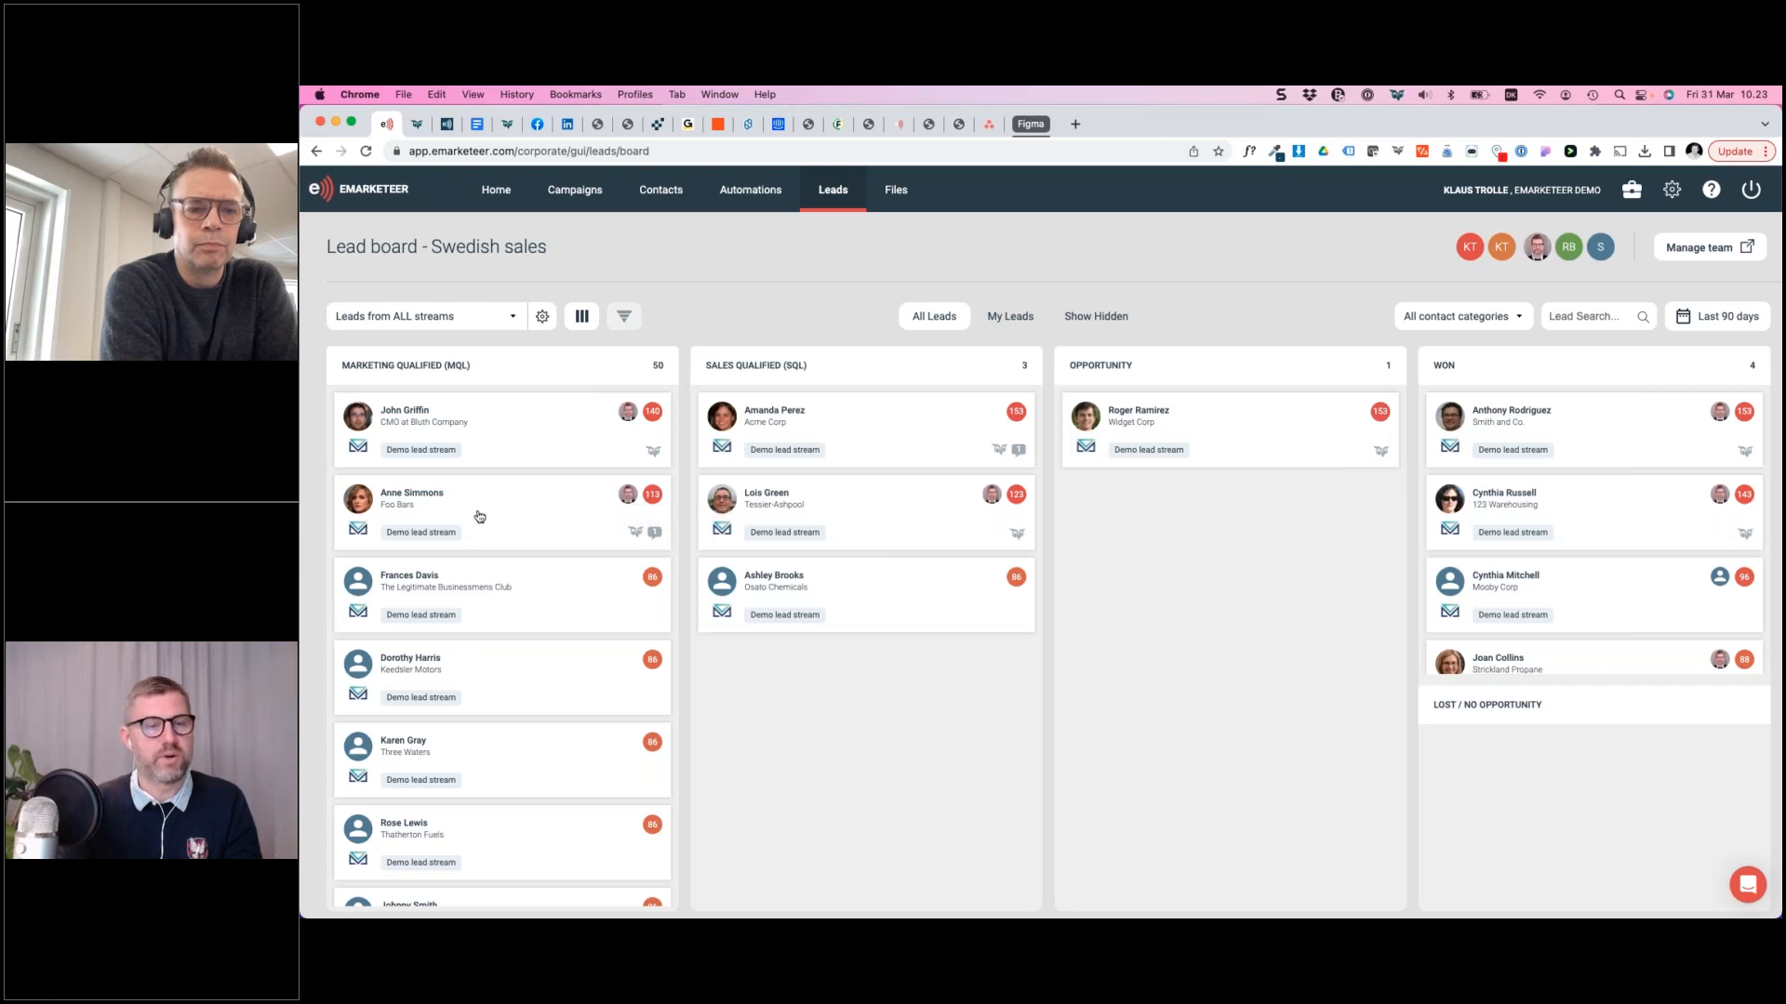
left_click_drag(478, 517, 837, 693)
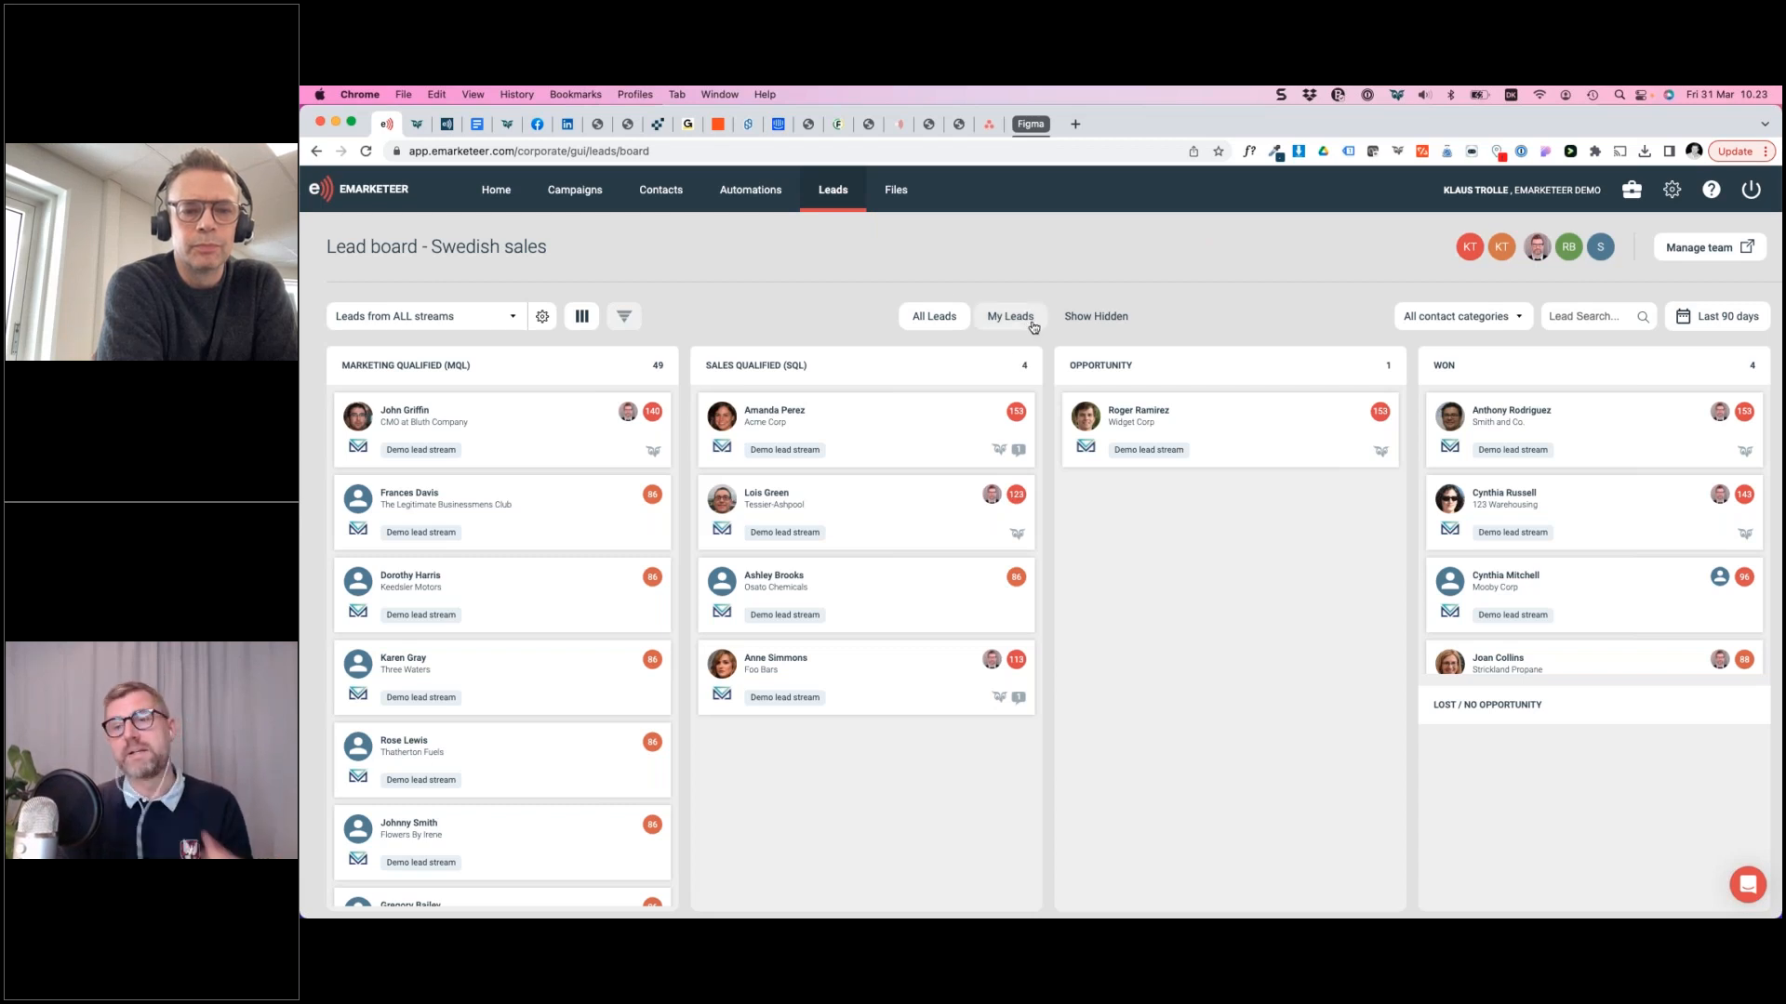
Step: Display the contact category options for filtering the lead board
left_click(1518, 319)
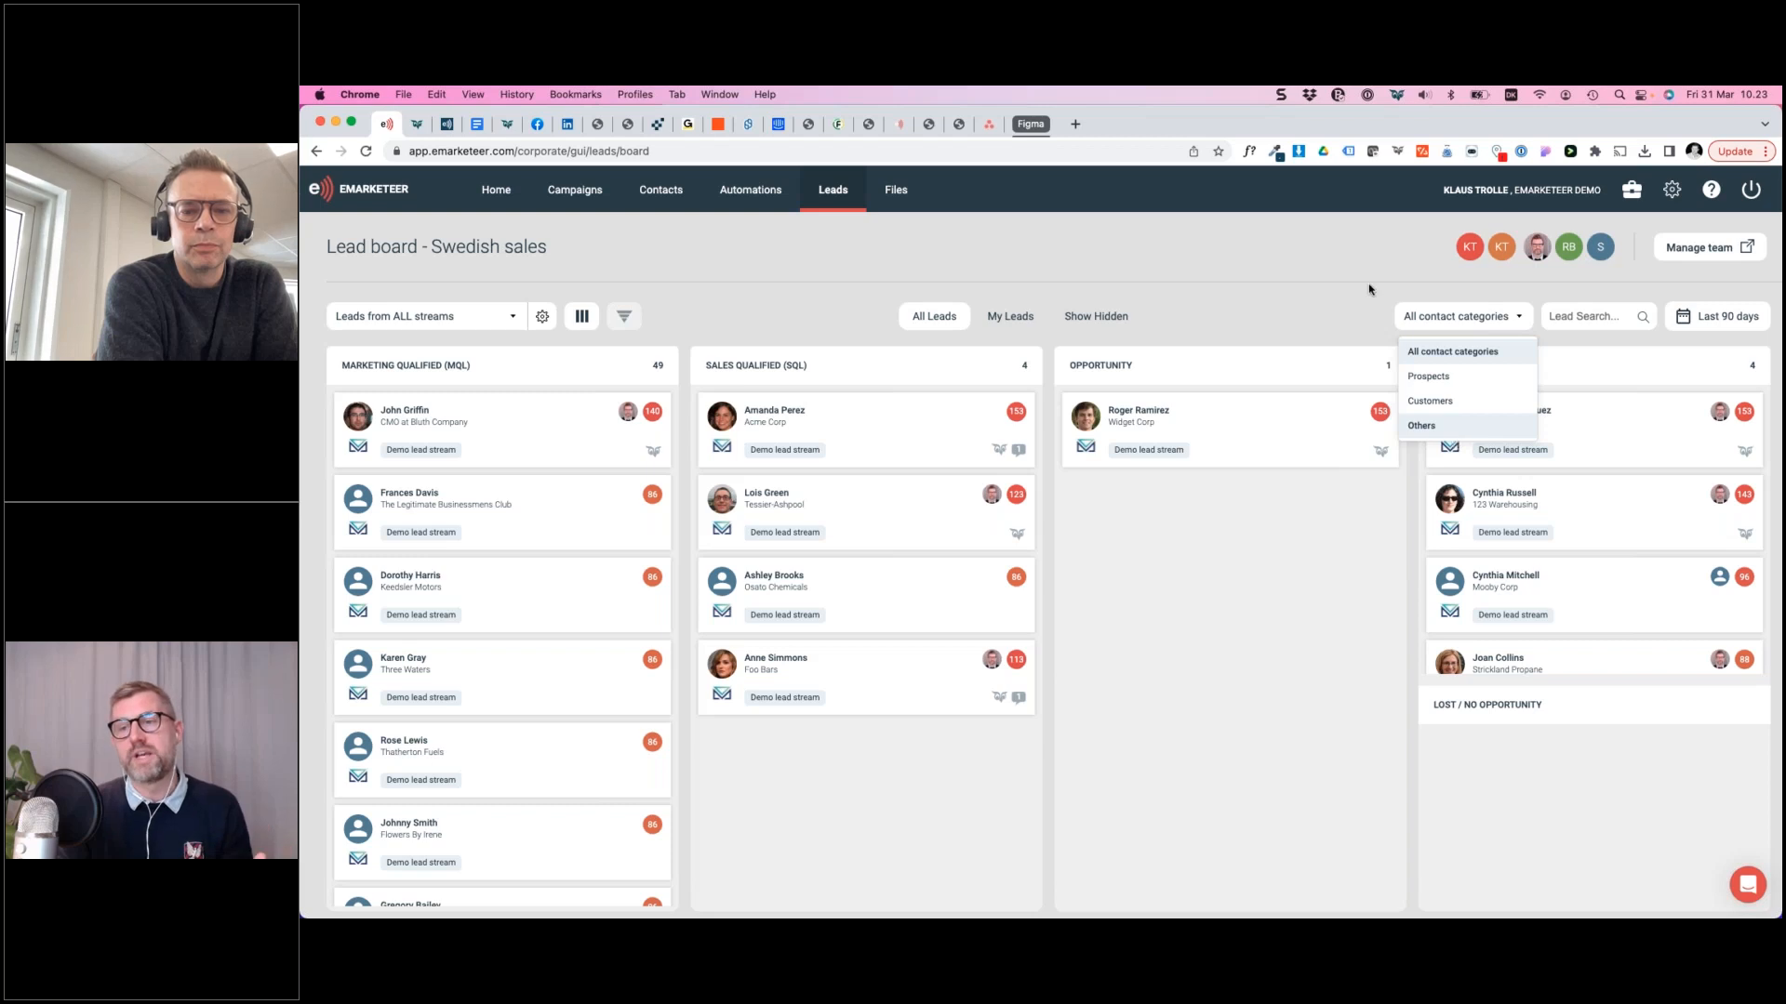
left_click(1635, 319)
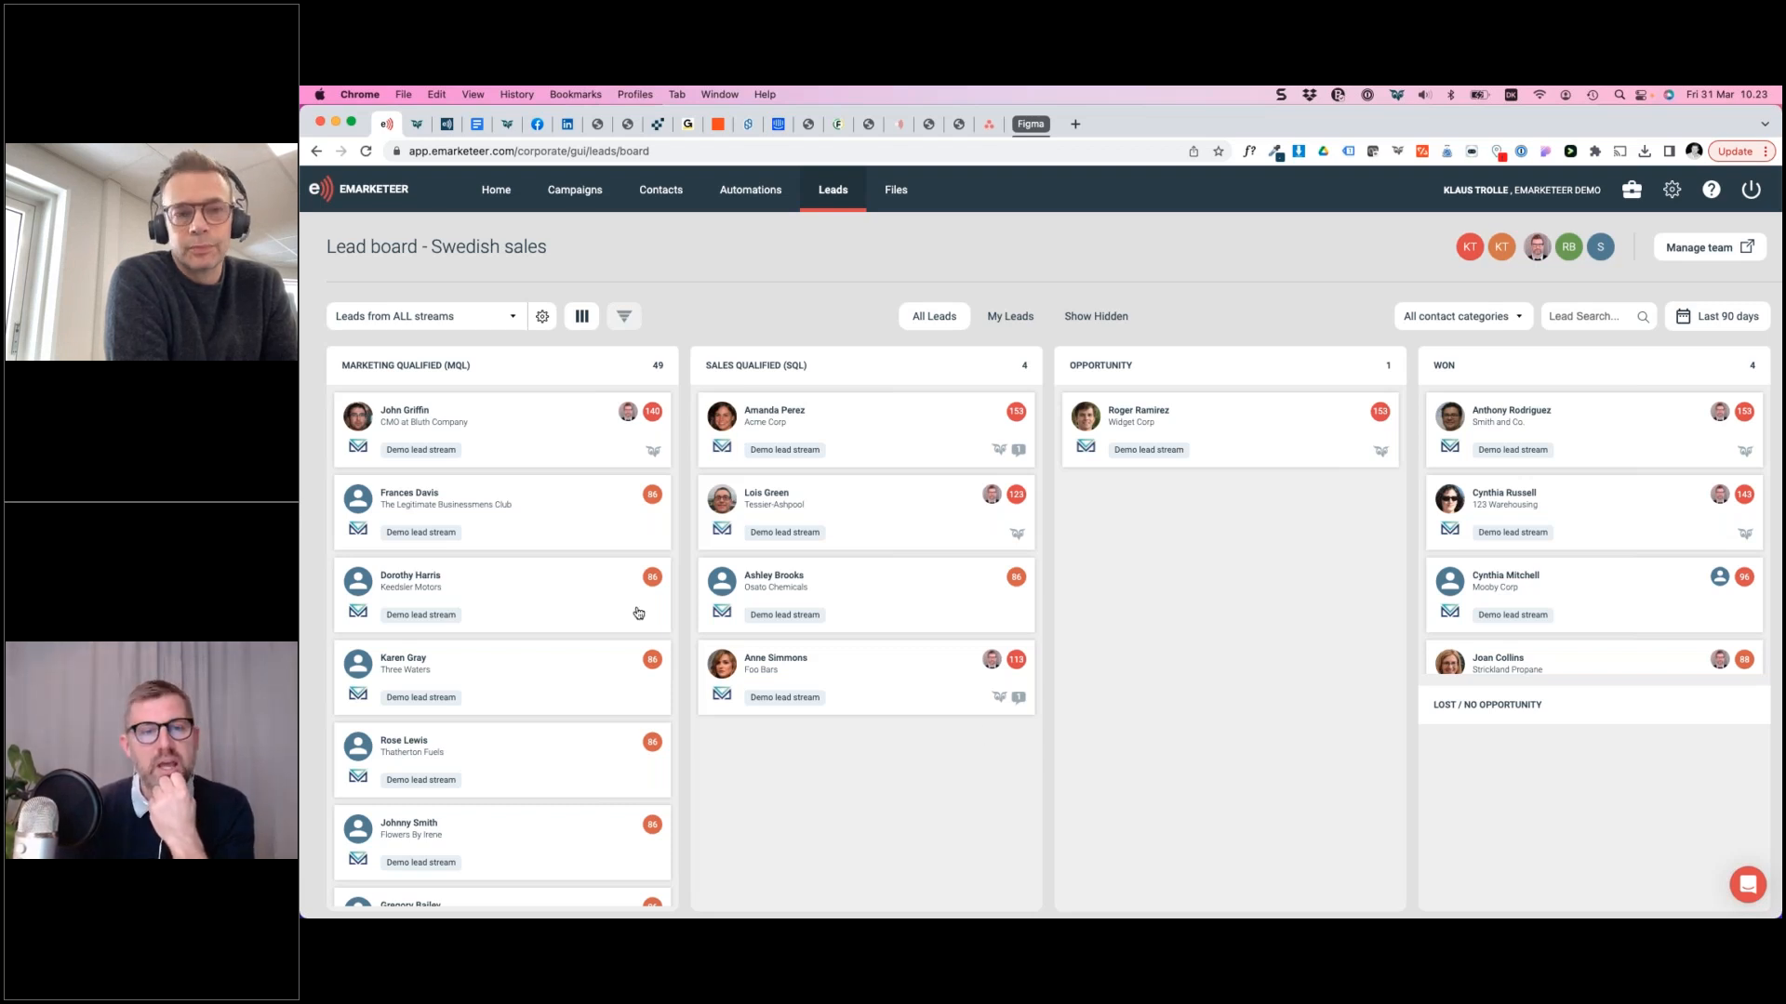
Step: Open the sales qualified Acme Corp lead's company view and review the score graph, company information, known contacts and campaign interactions
left_click(809, 428)
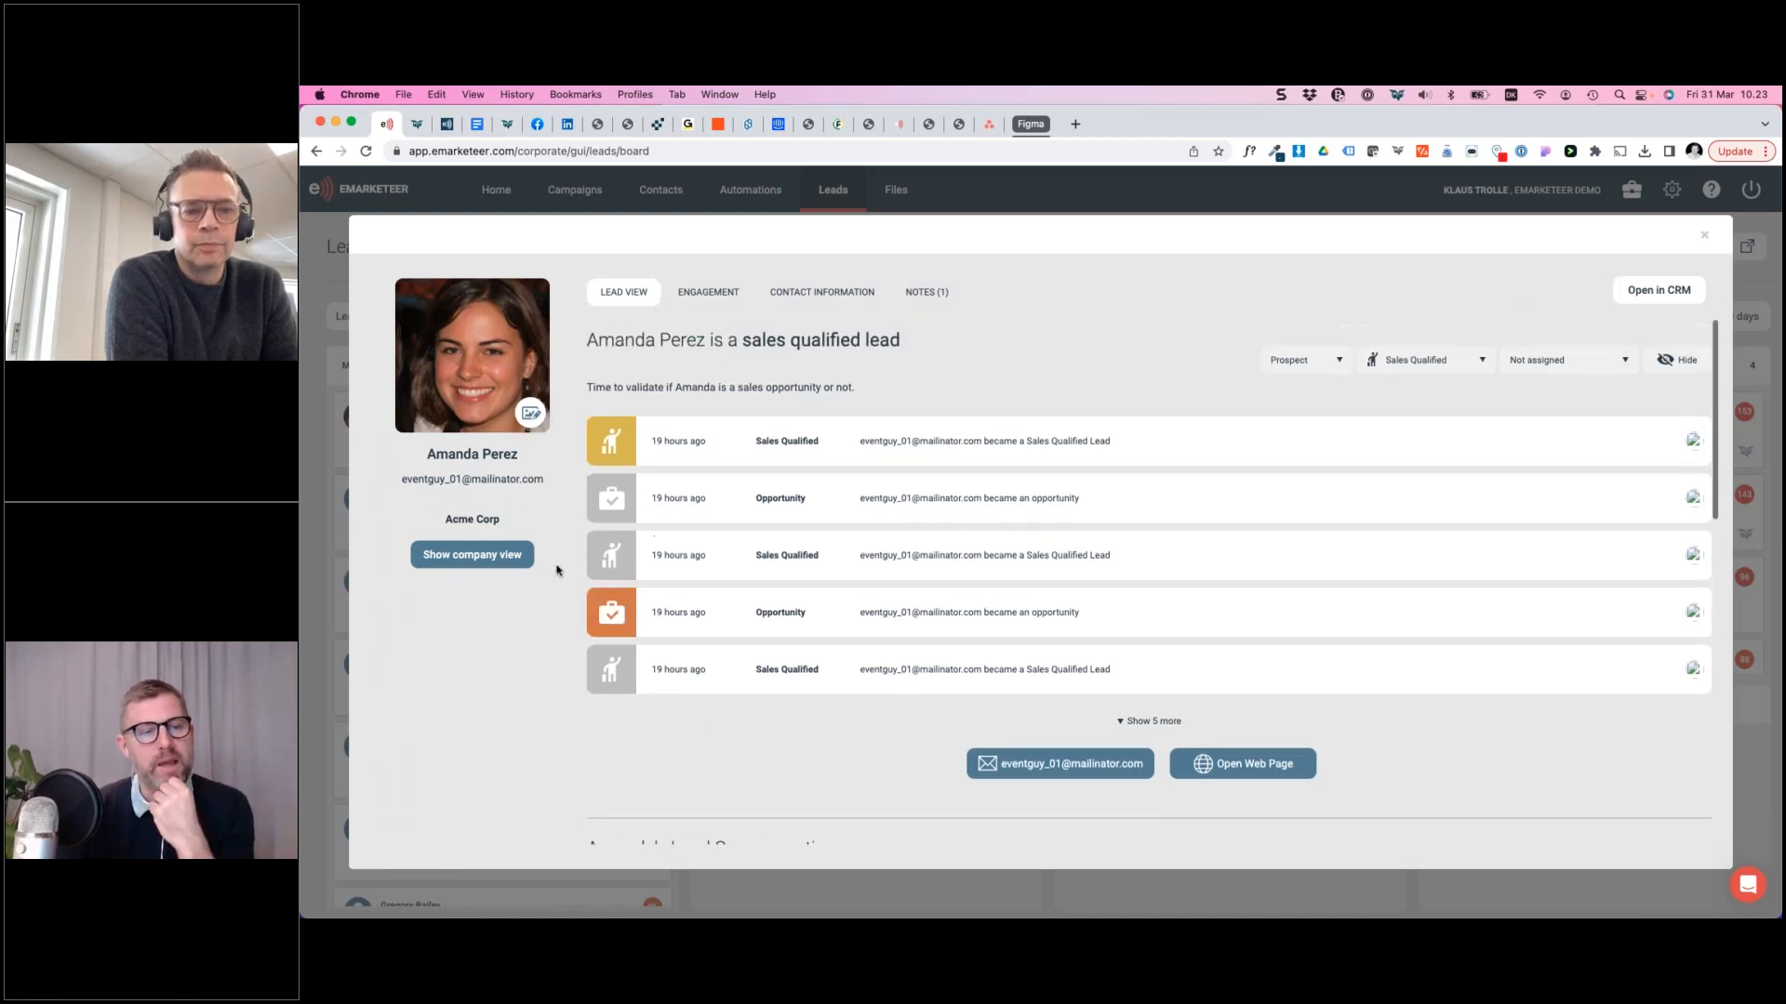
left_click(475, 562)
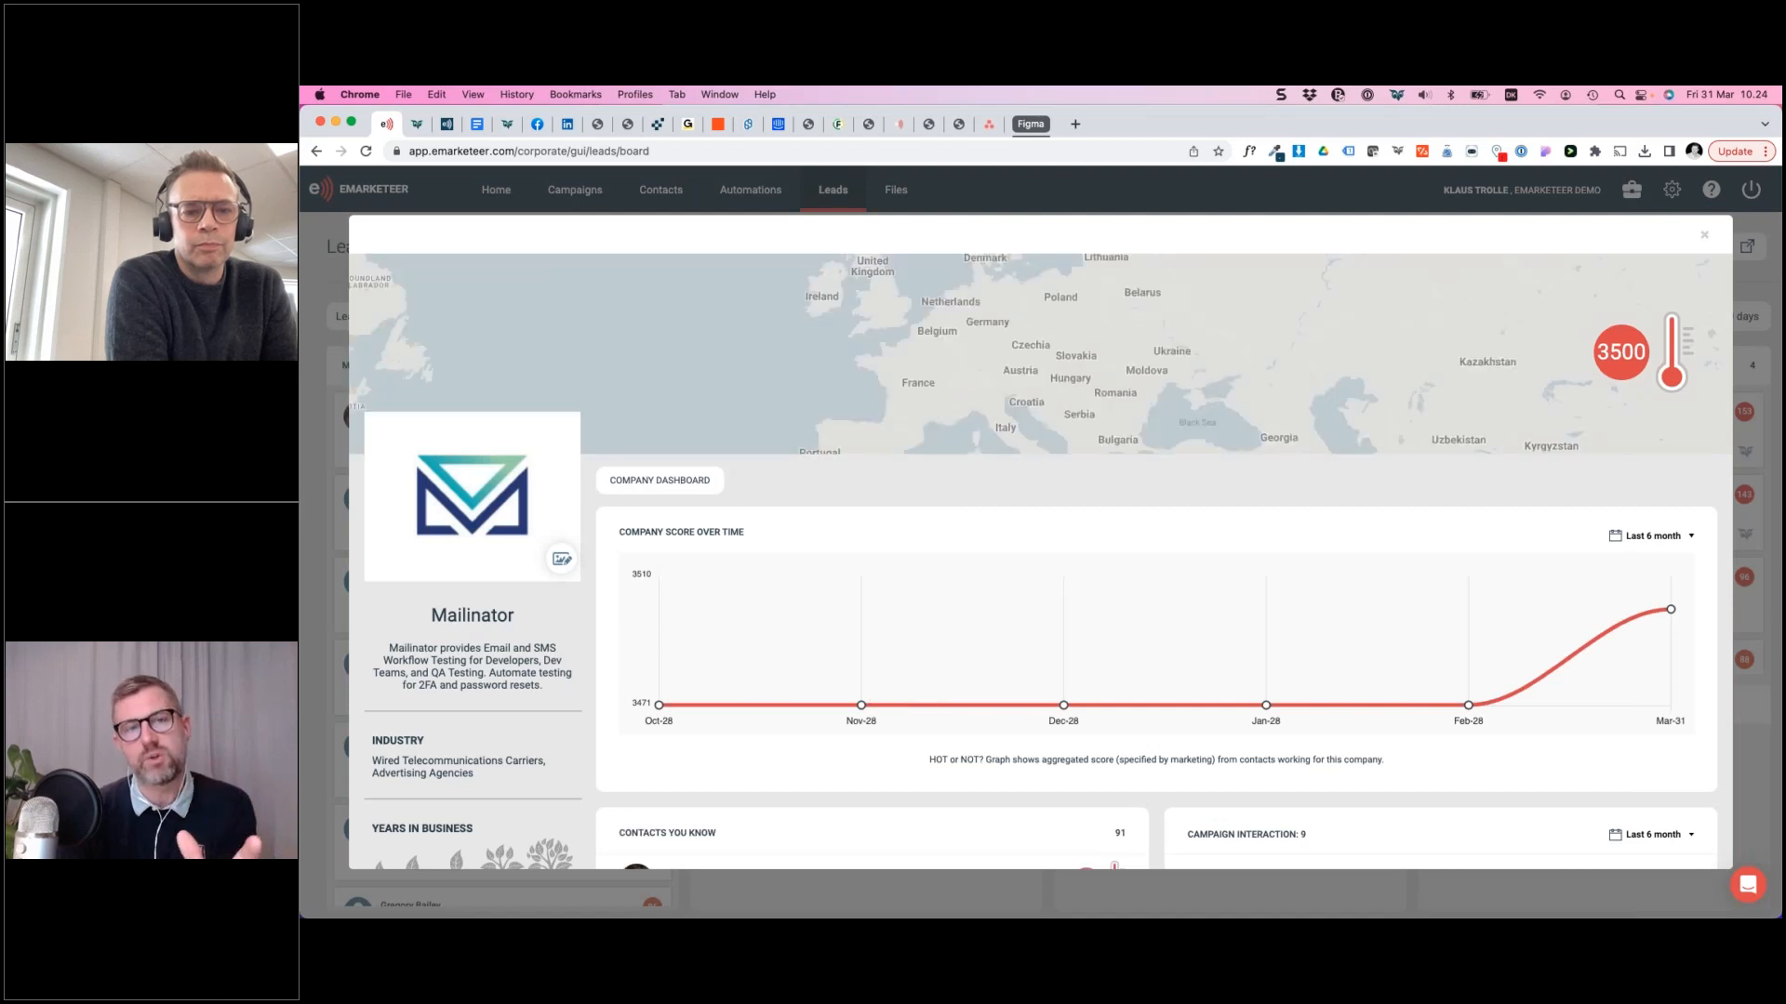
scroll(1674, 285, "down", 2)
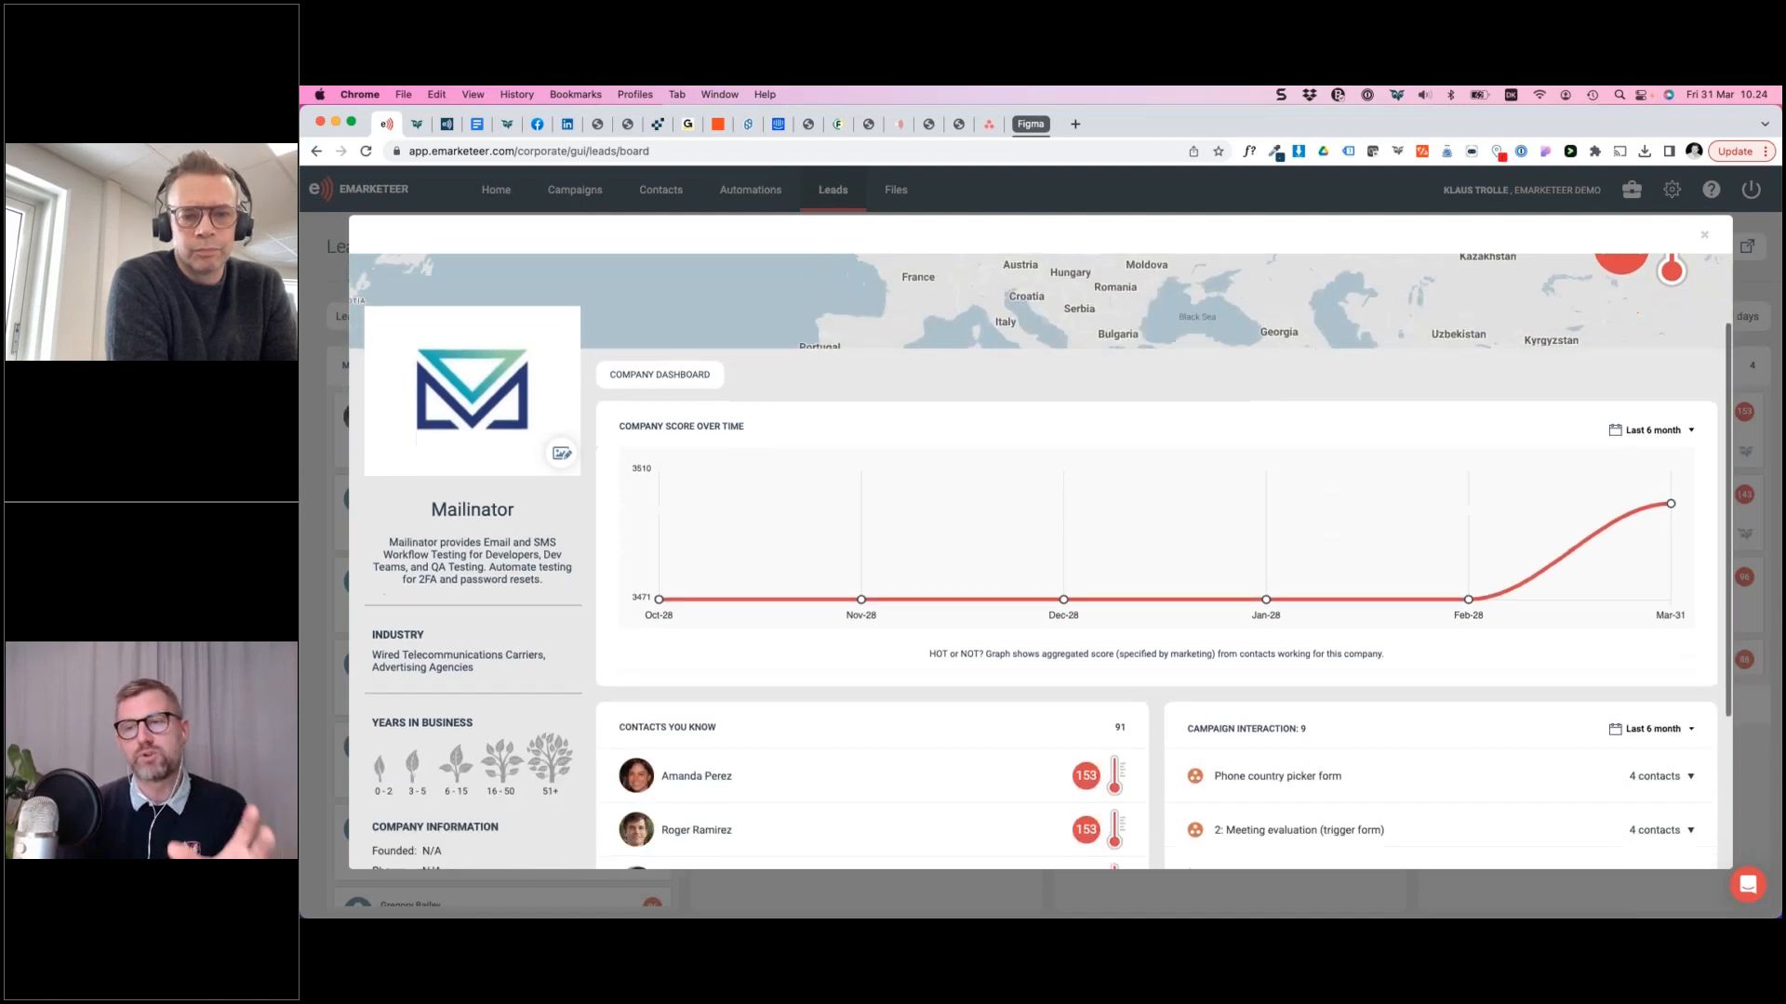
scroll(1674, 286, "up", 1)
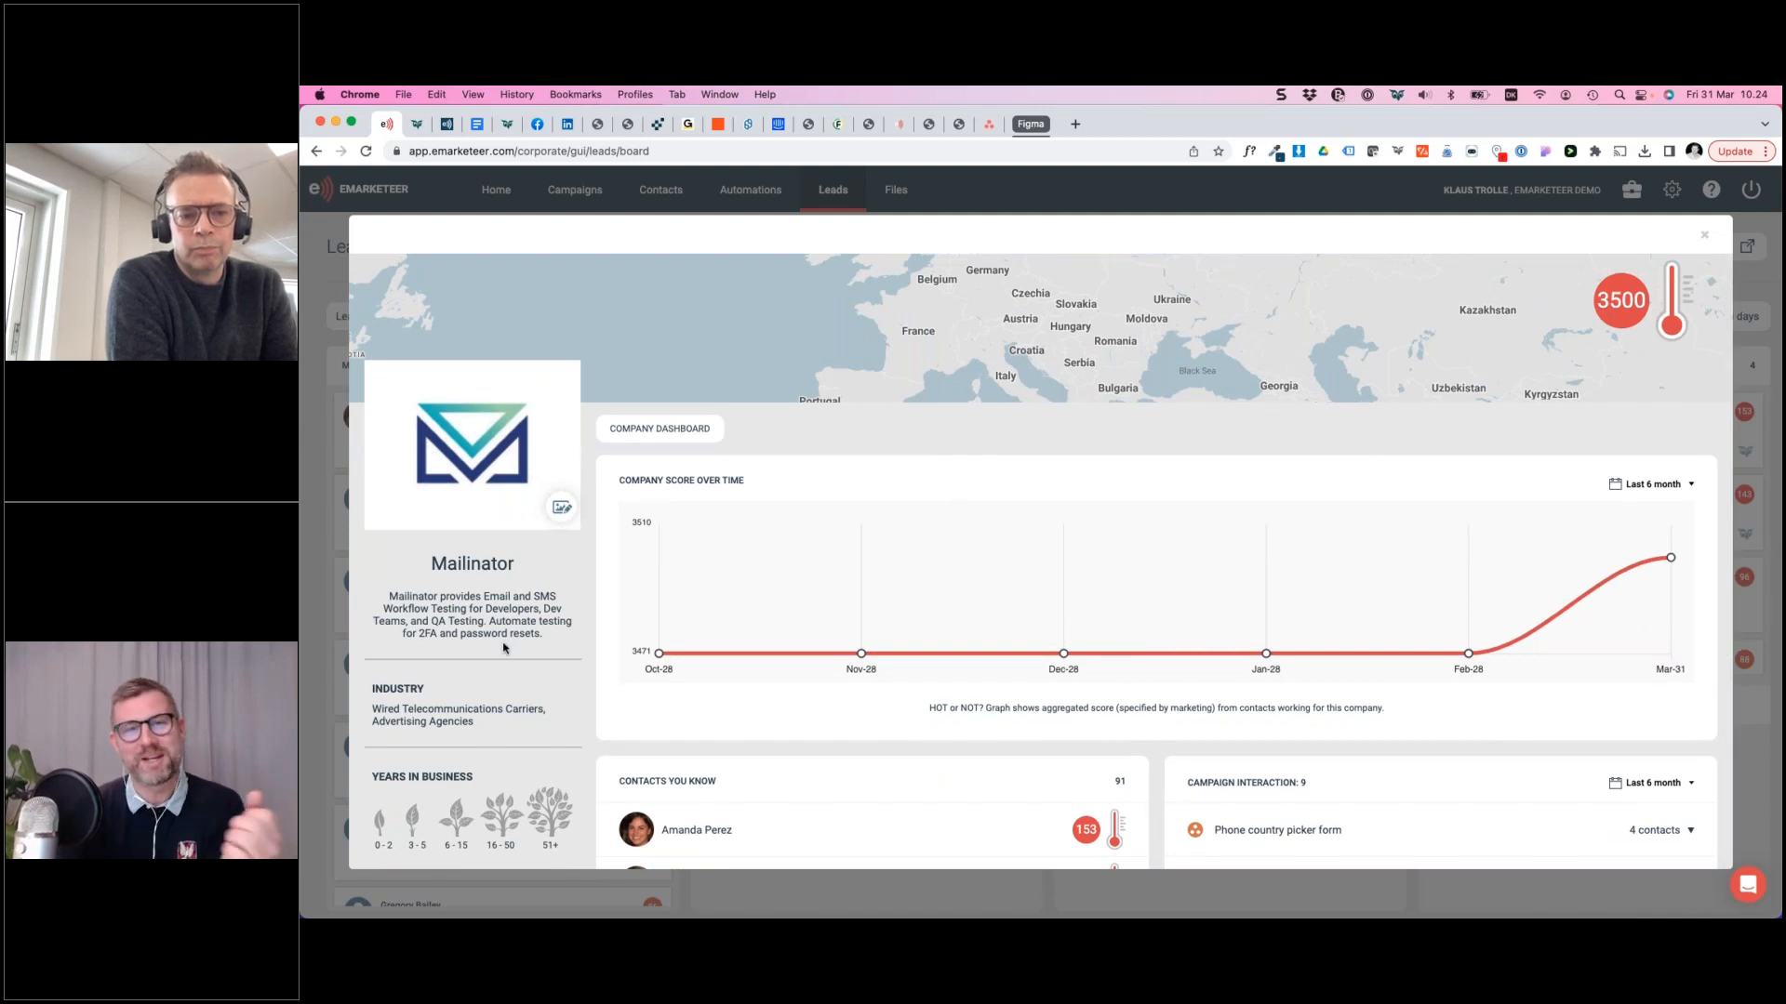
scroll(507, 558, "down", 5)
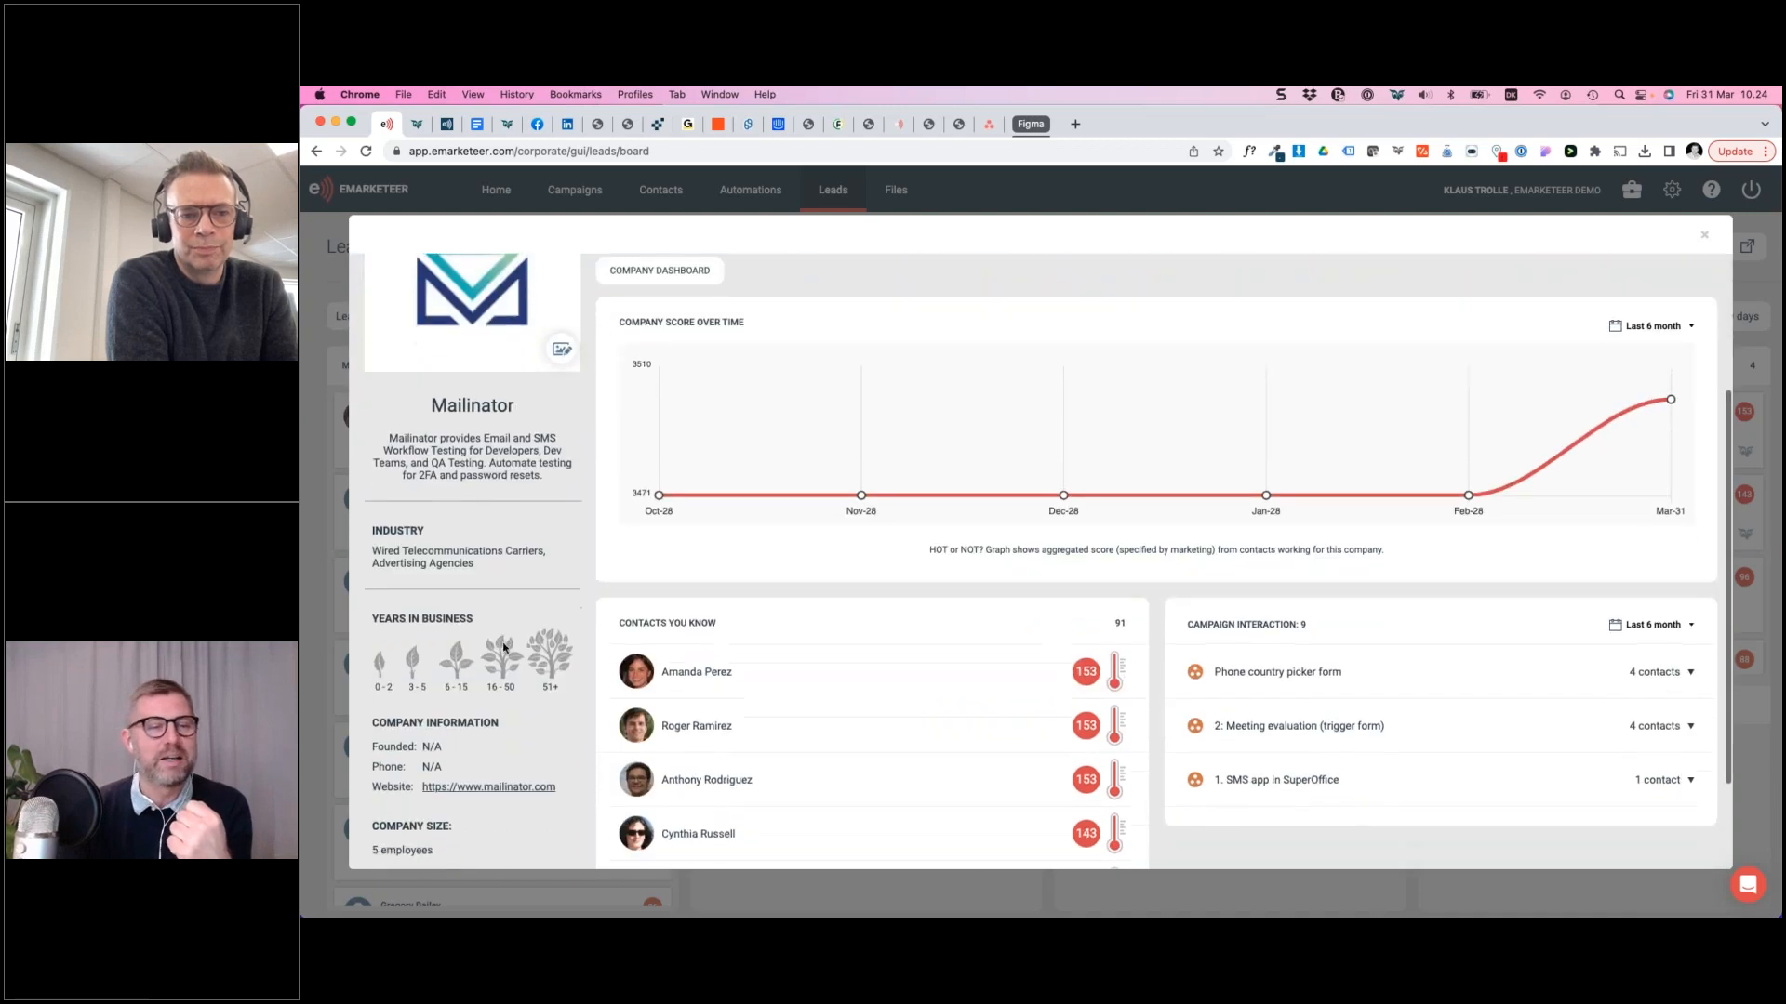
scroll(514, 385, "down", 2)
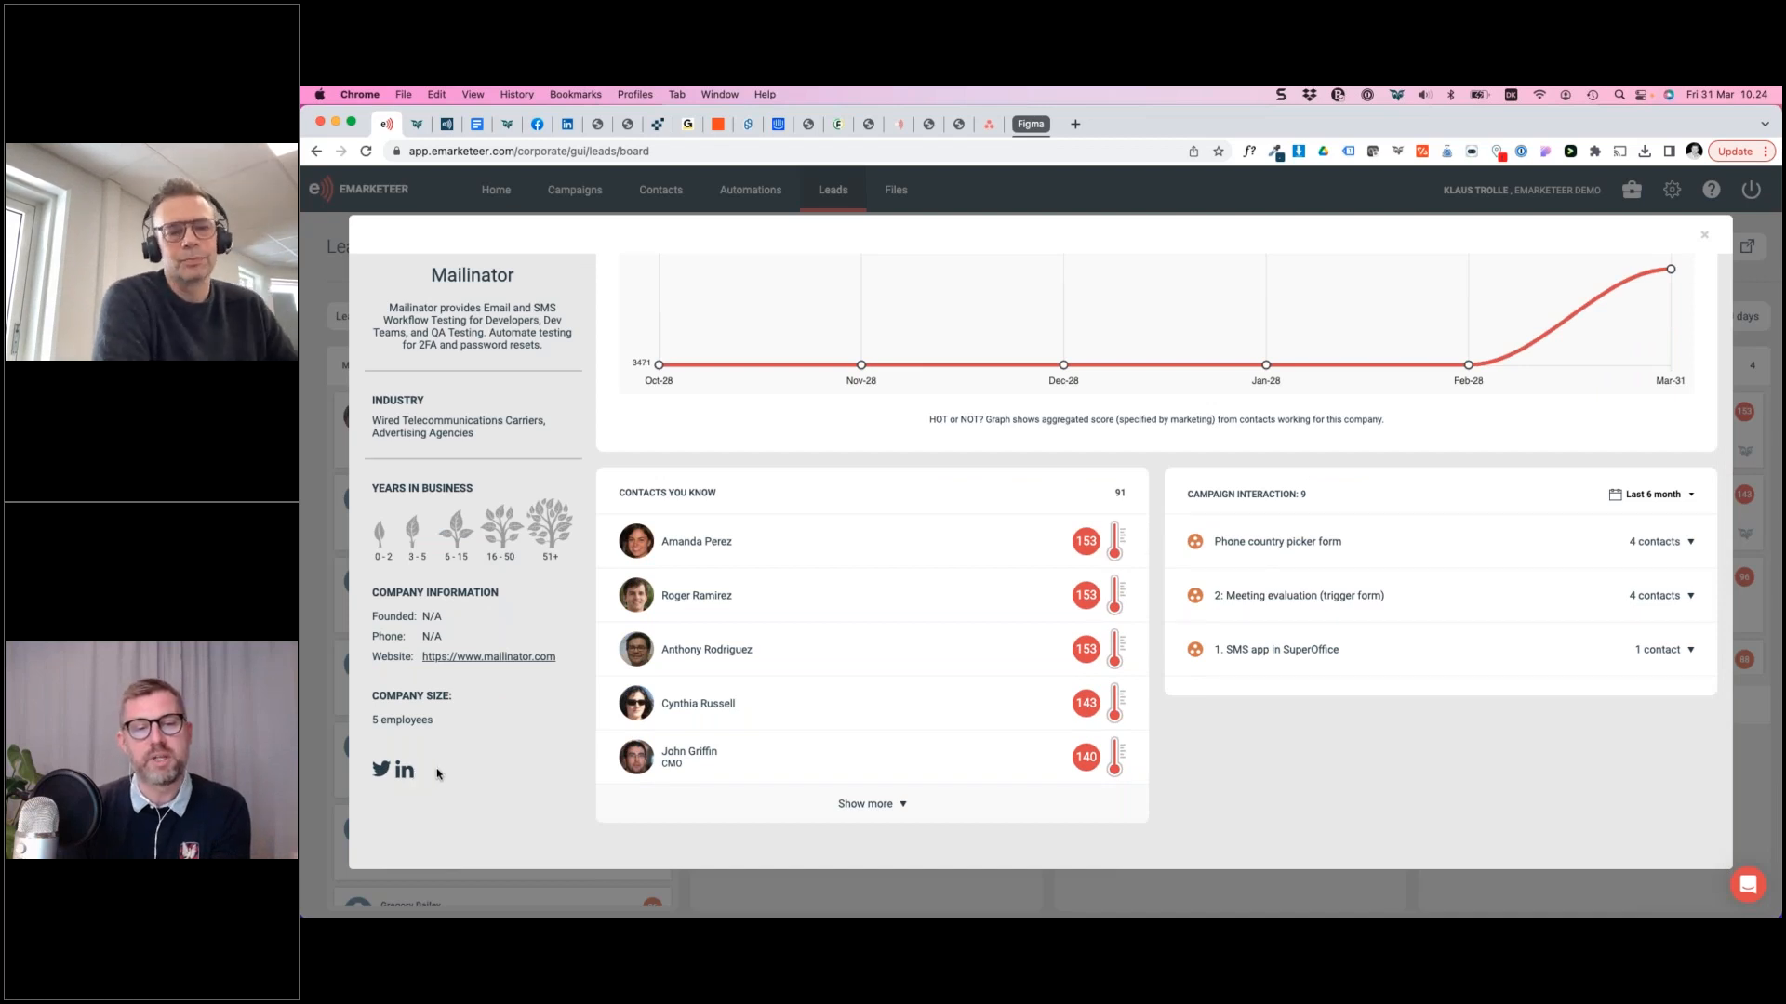
scroll(729, 566, "up", 1)
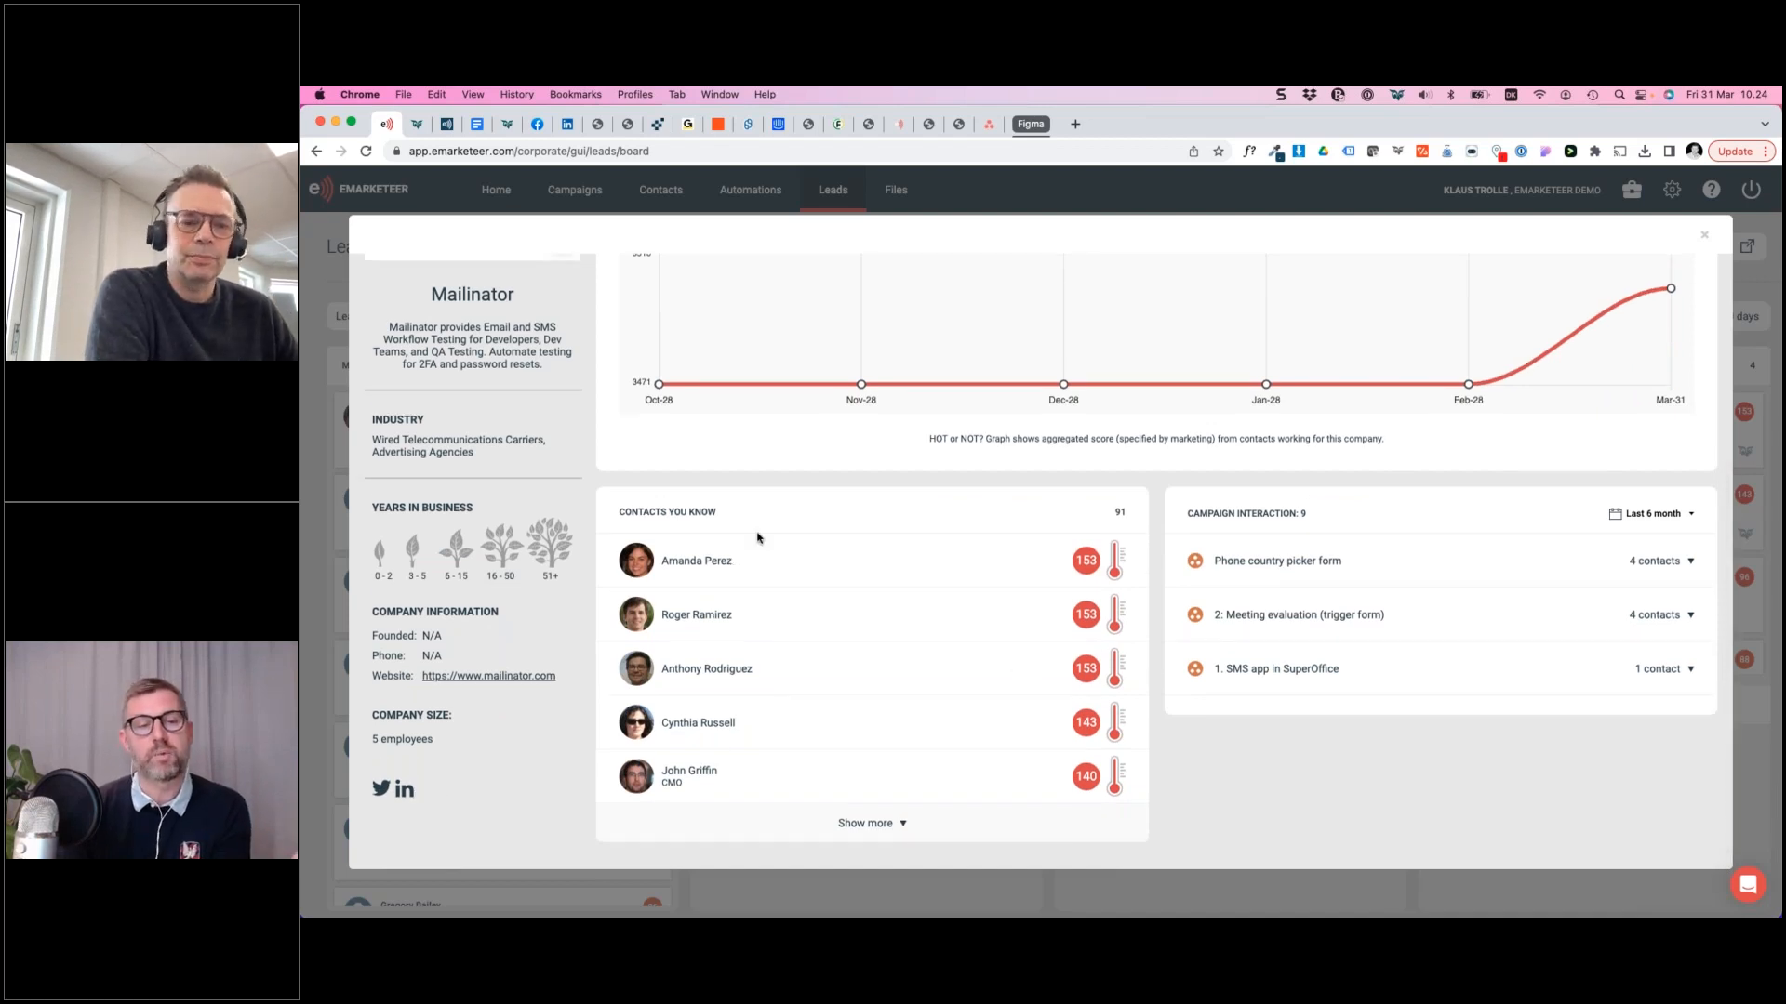
scroll(798, 700, "up", 3)
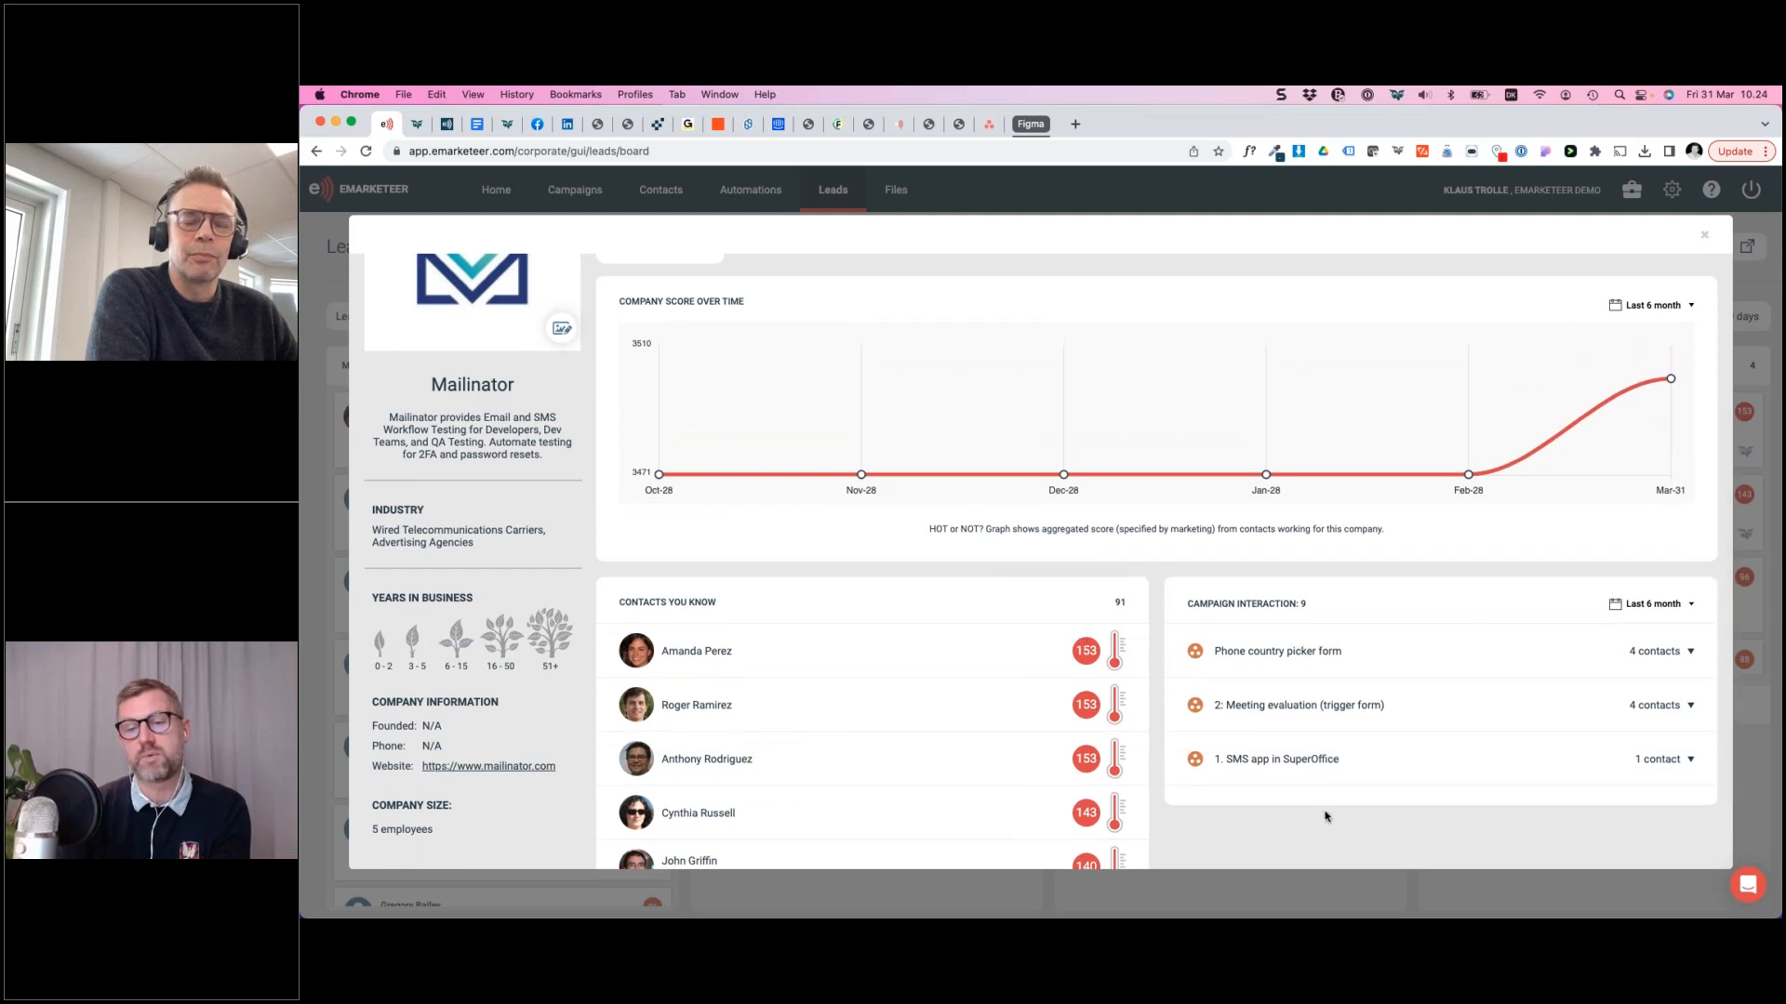
scroll(1326, 816, "up", 1)
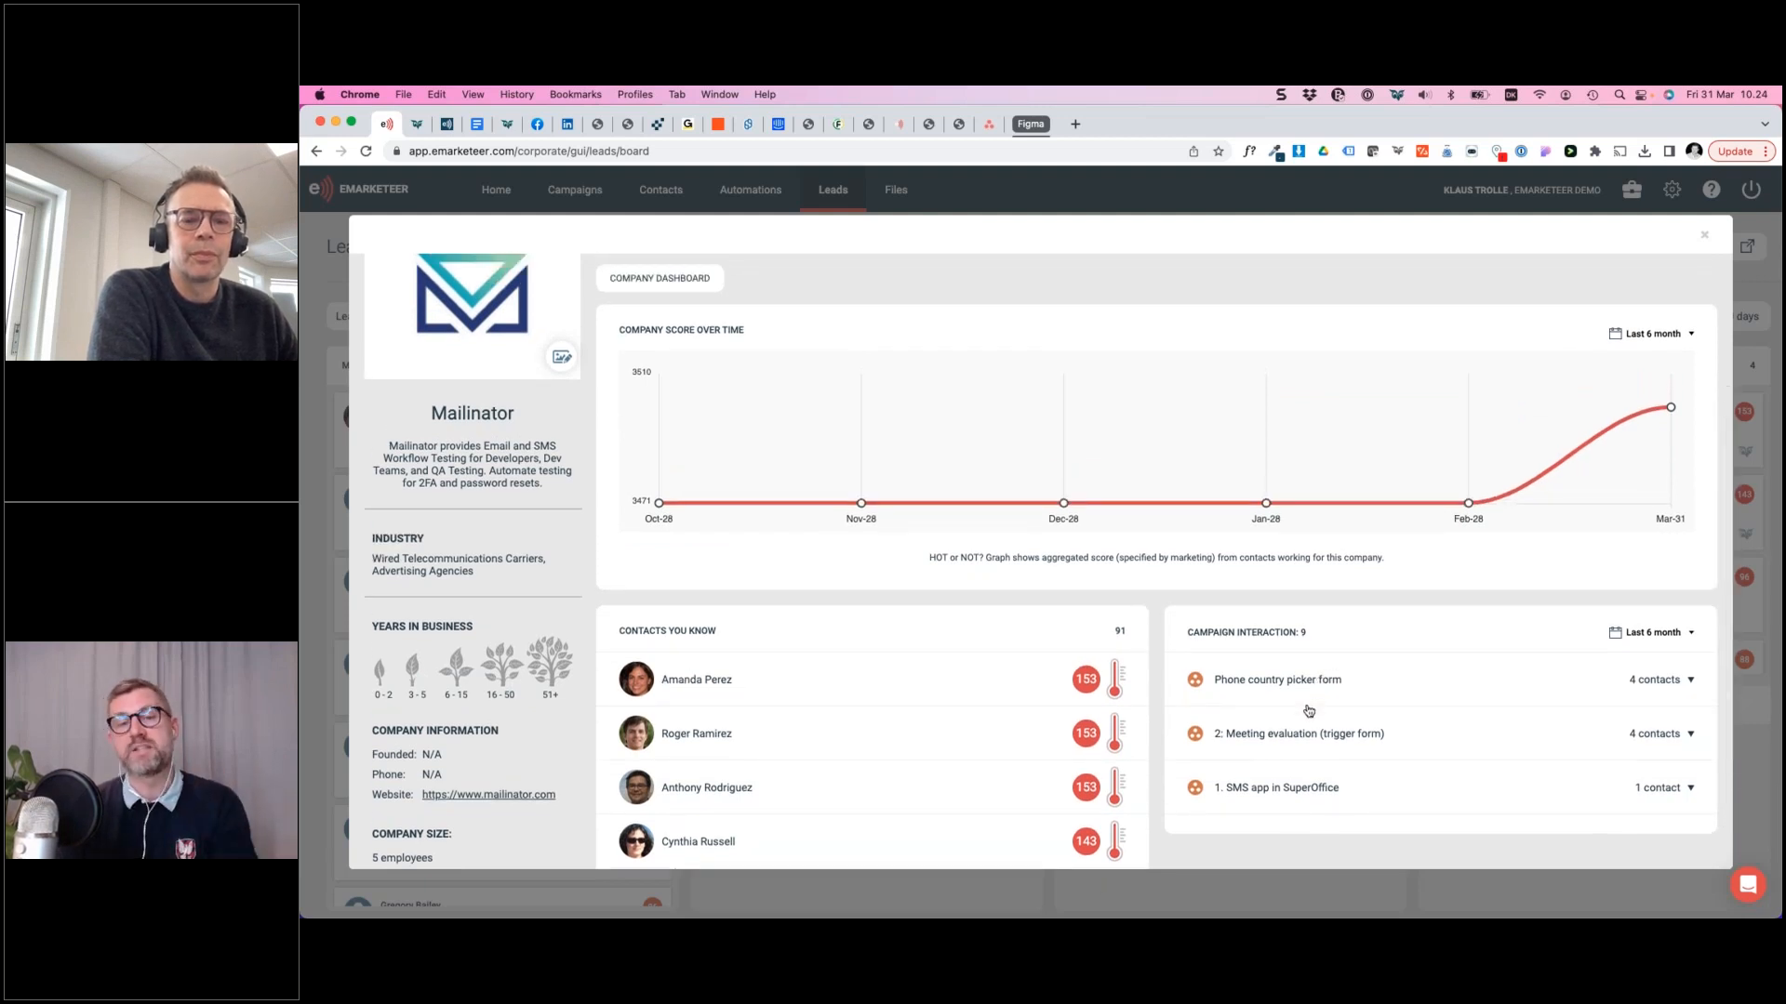
scroll(1308, 712, "down", 3)
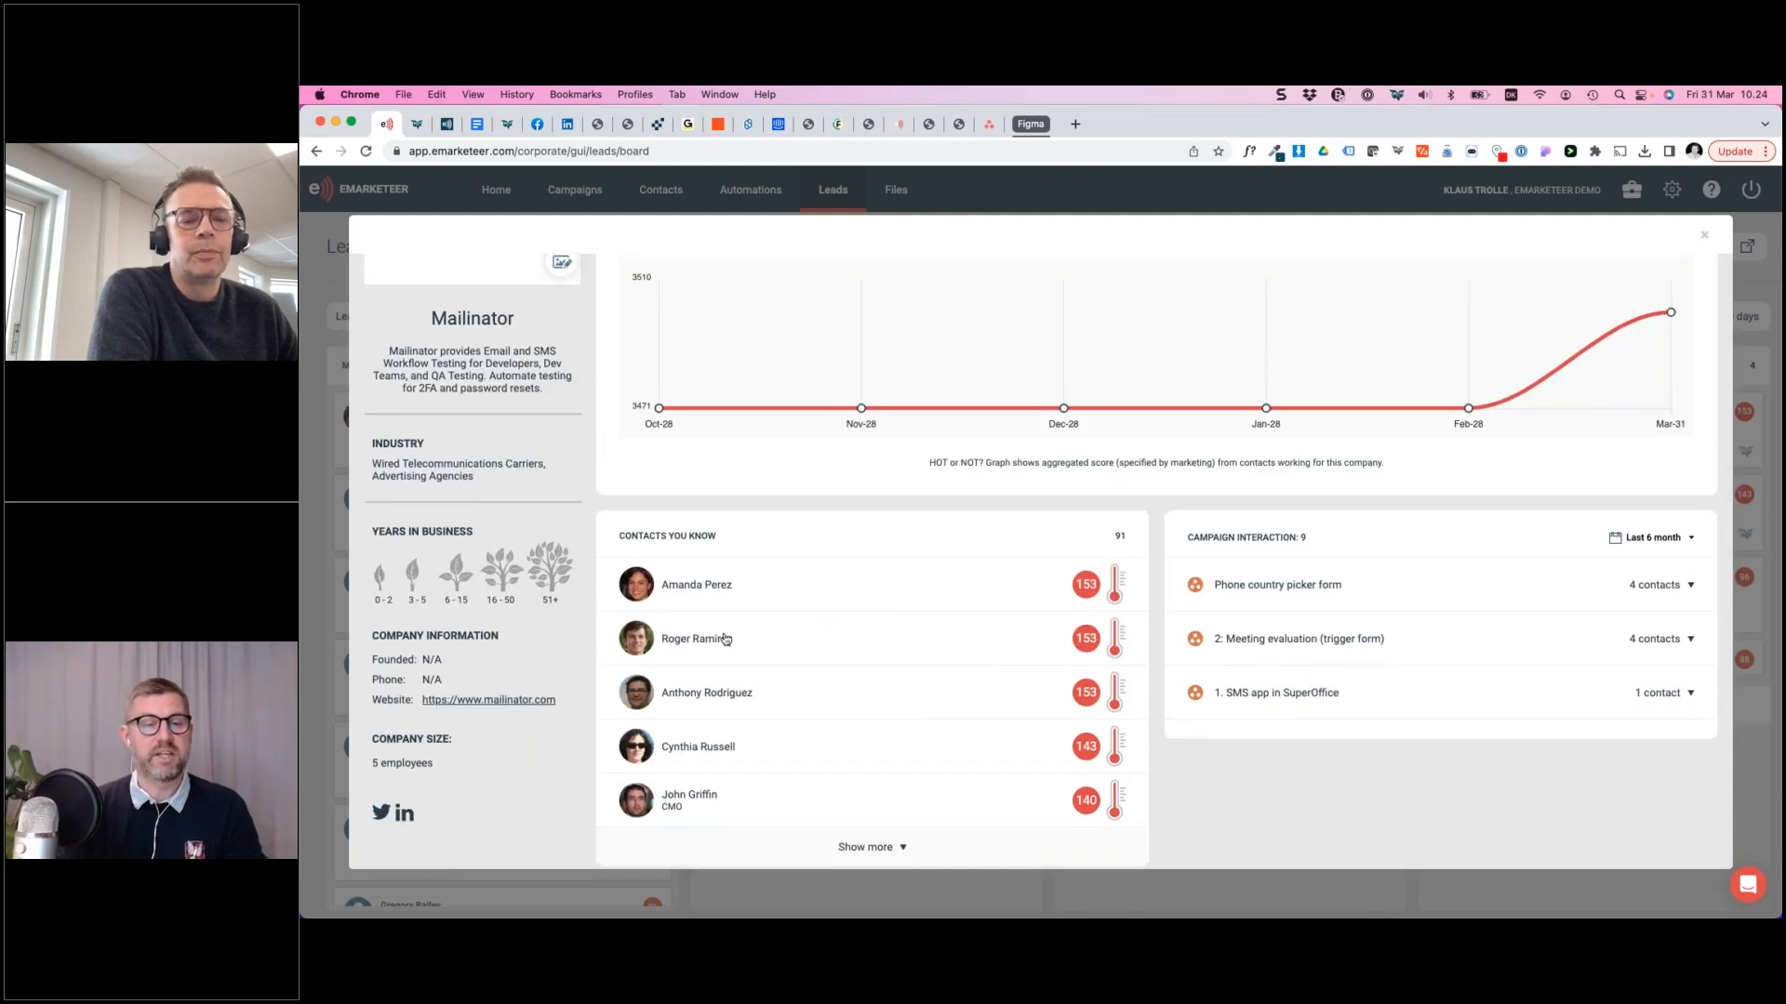
Step: View the engagement of the second contact known at the company and return to the lead board
left_click(731, 638)
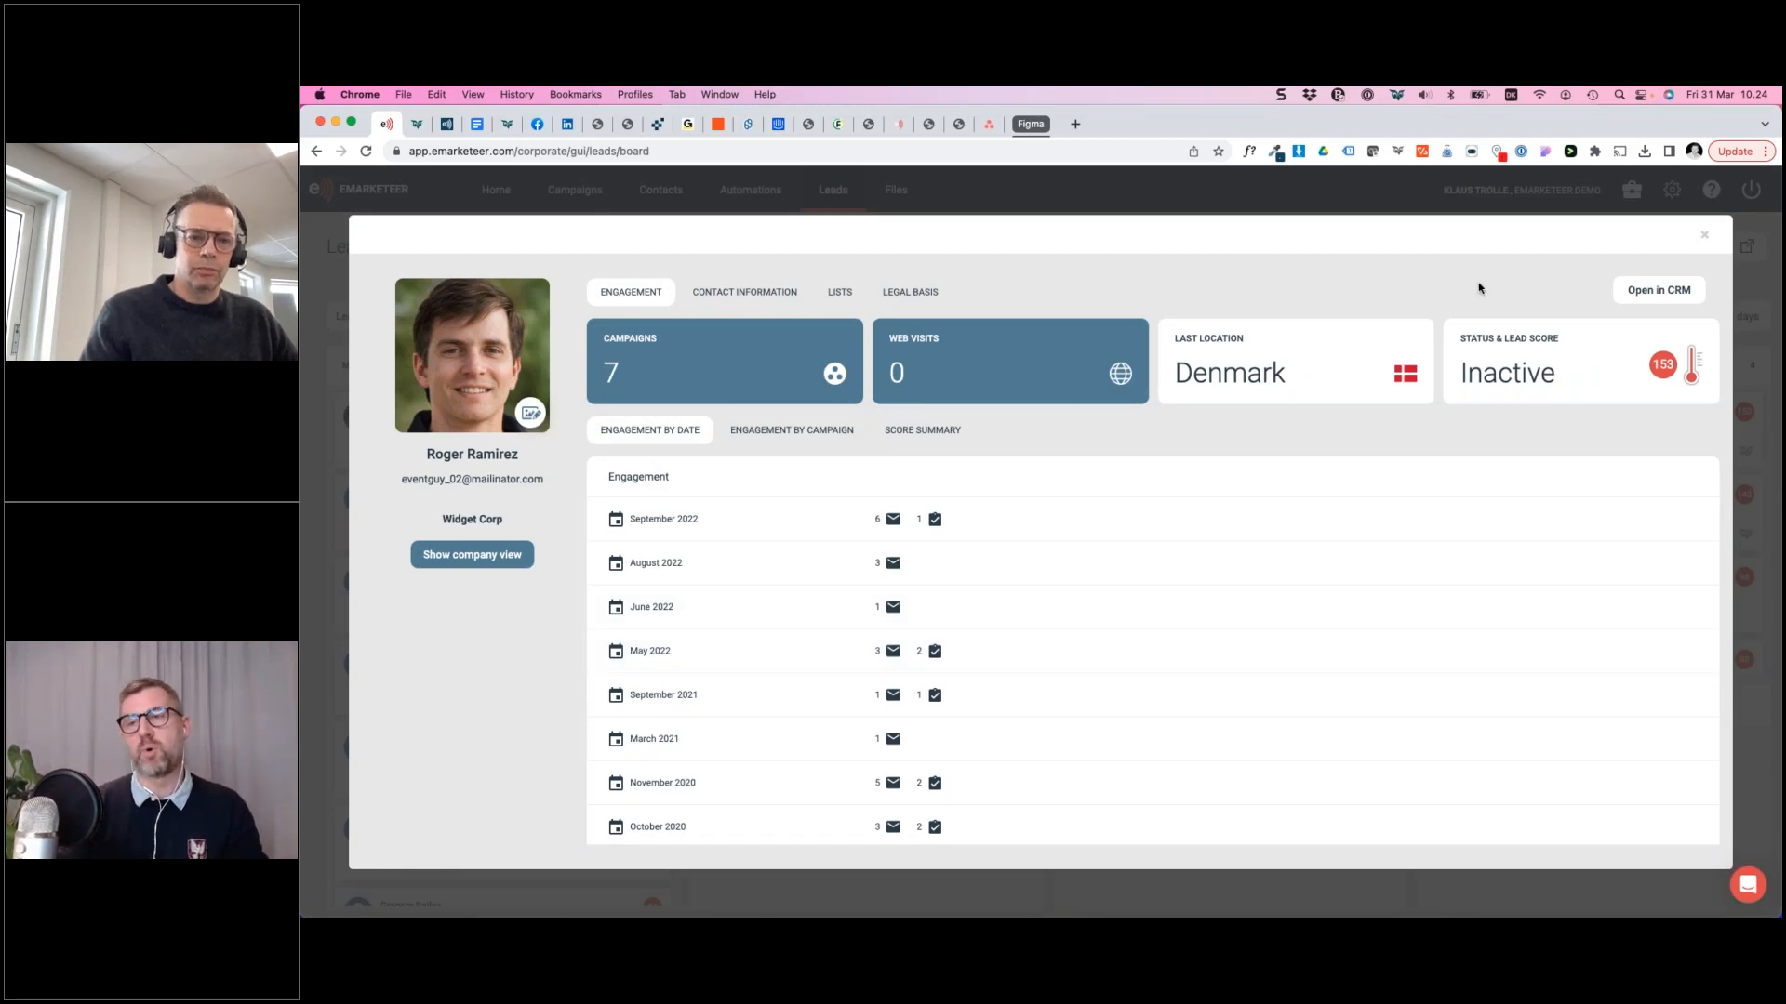
left_click(1704, 238)
left_click(1704, 238)
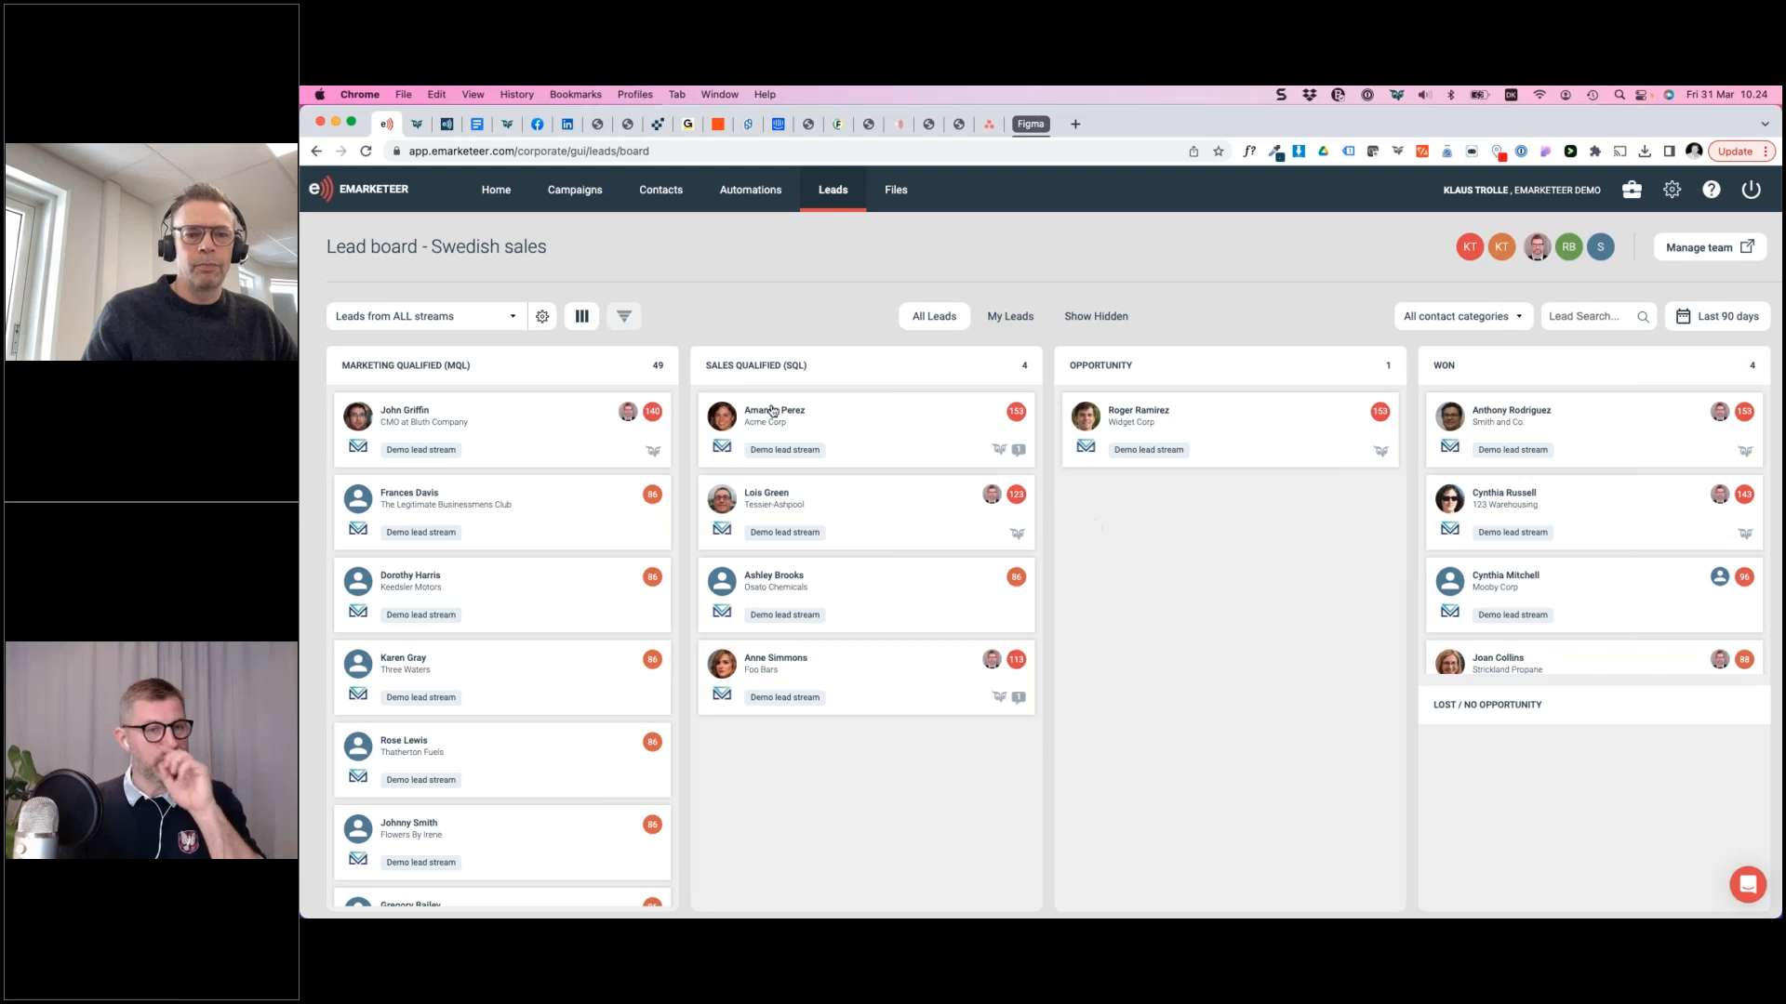
Step: Examine the team and individual performance in the lead funnel chart, and return to the board view
left_click(624, 318)
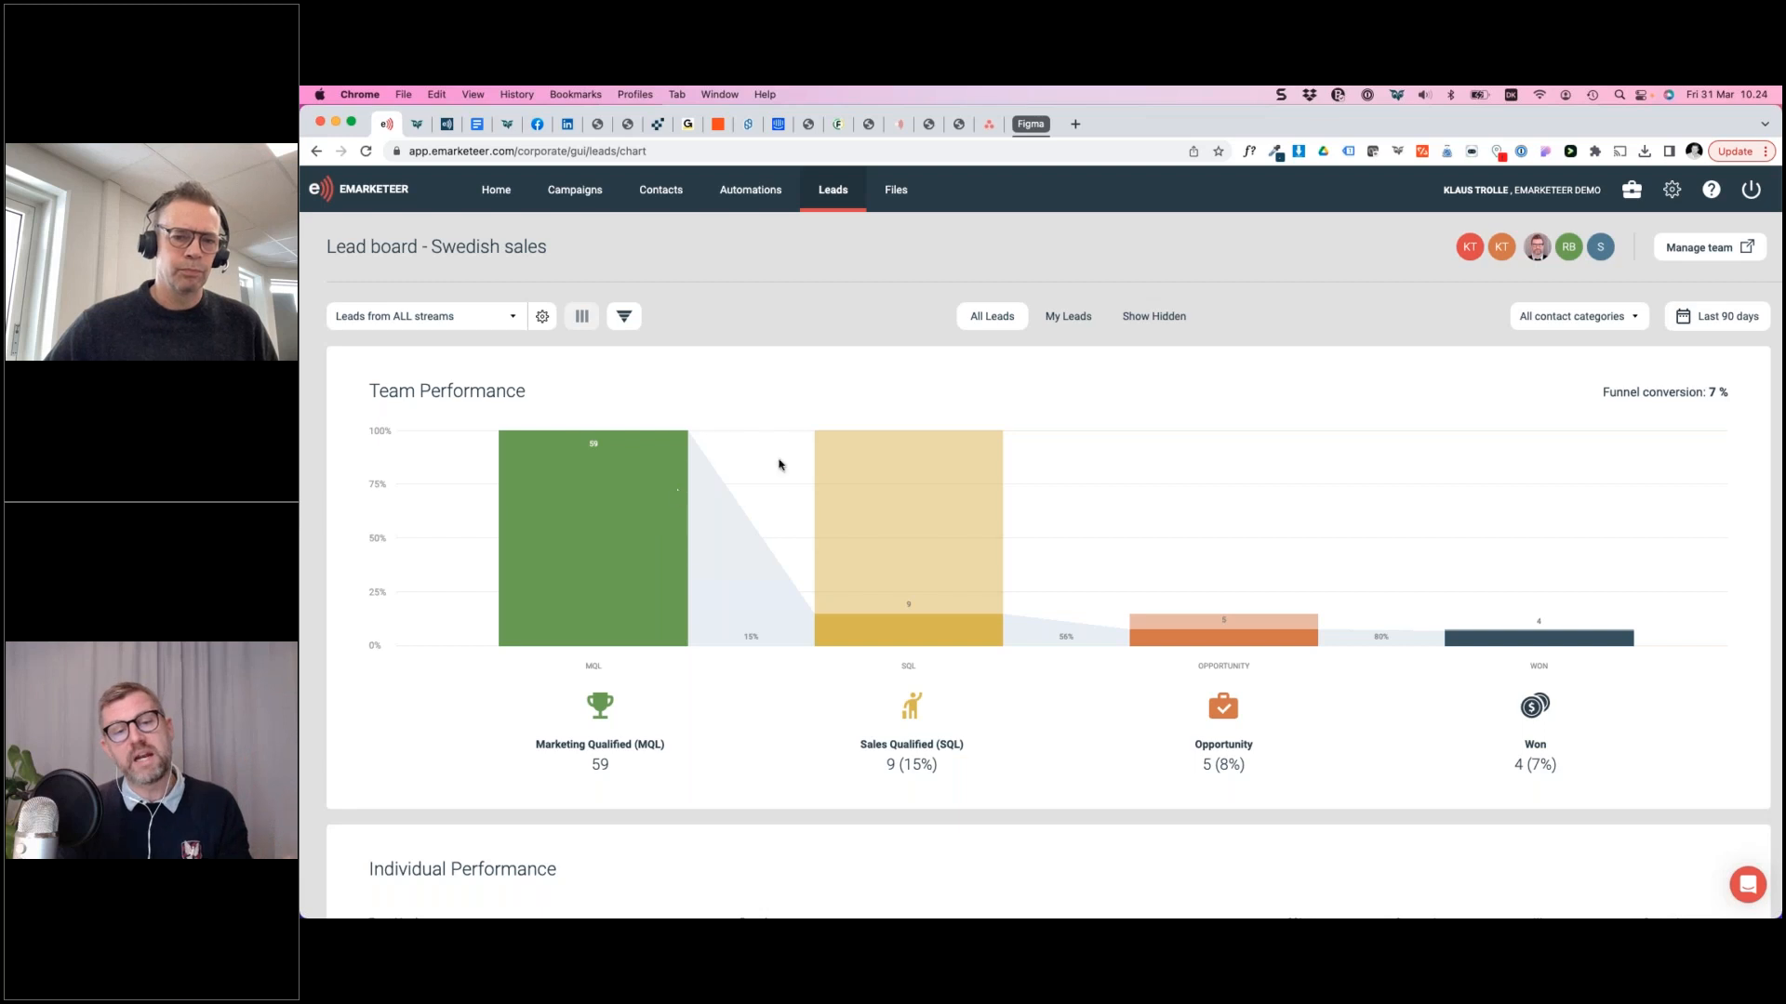
scroll(857, 532, "down", 5)
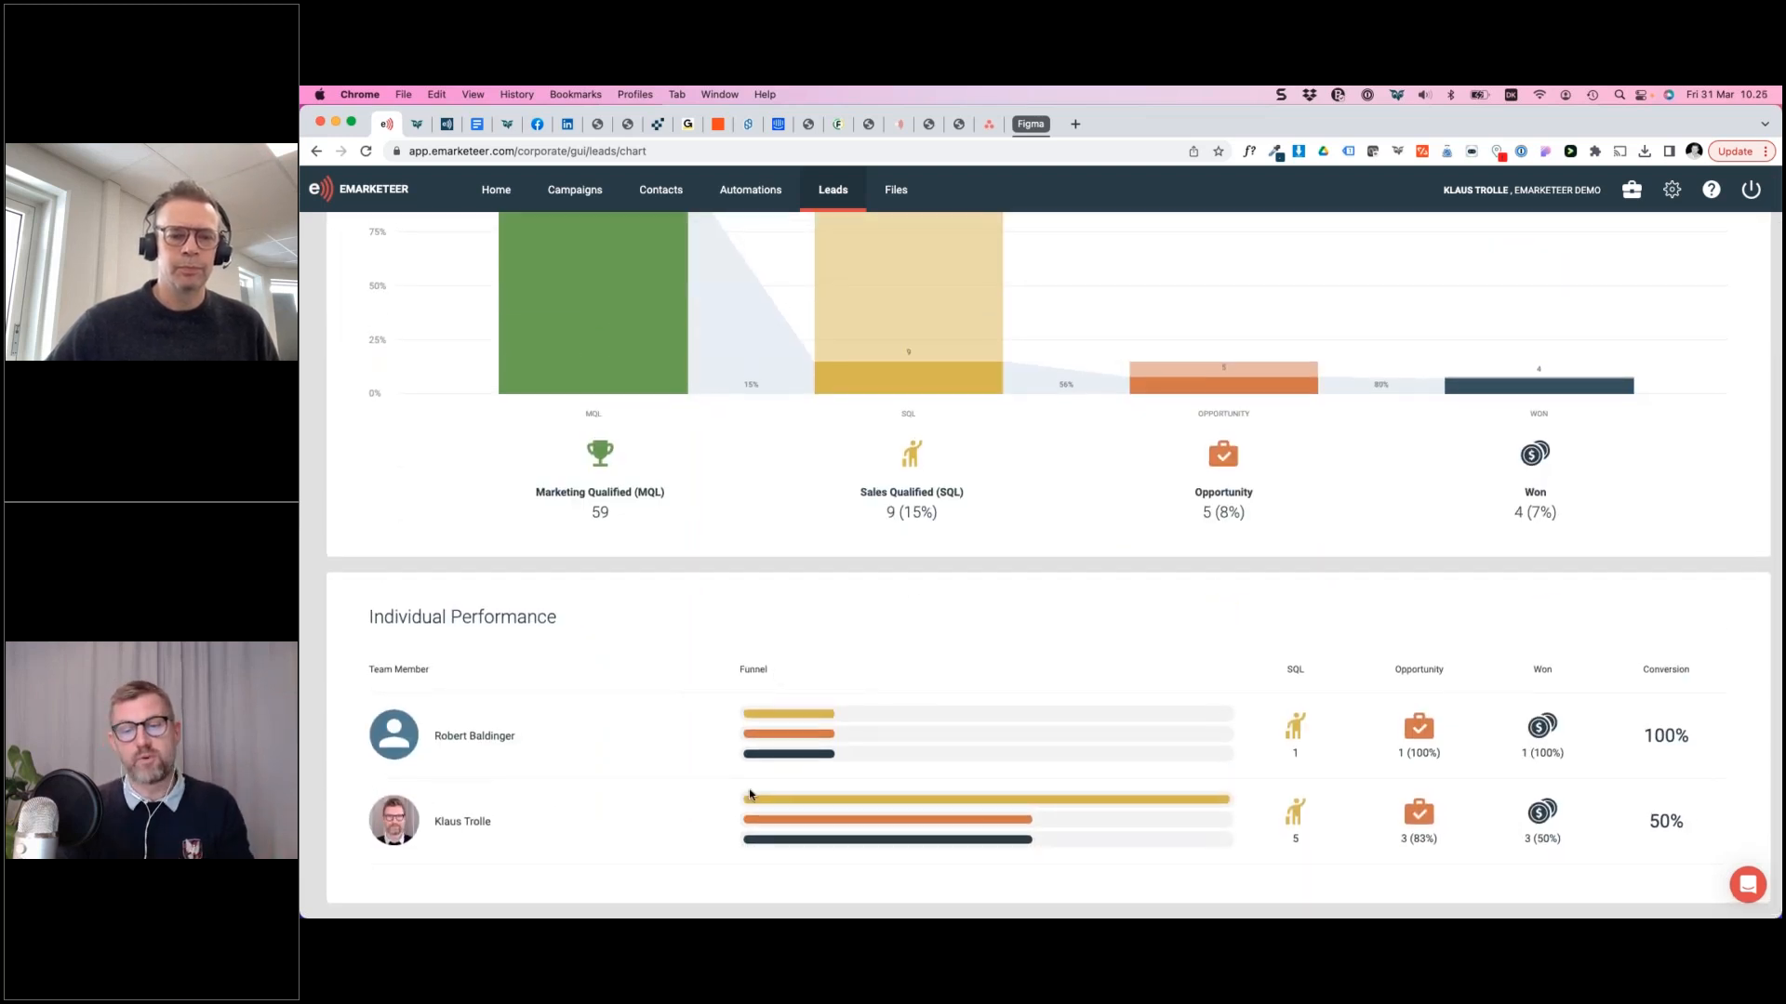
mouse_move(831, 845)
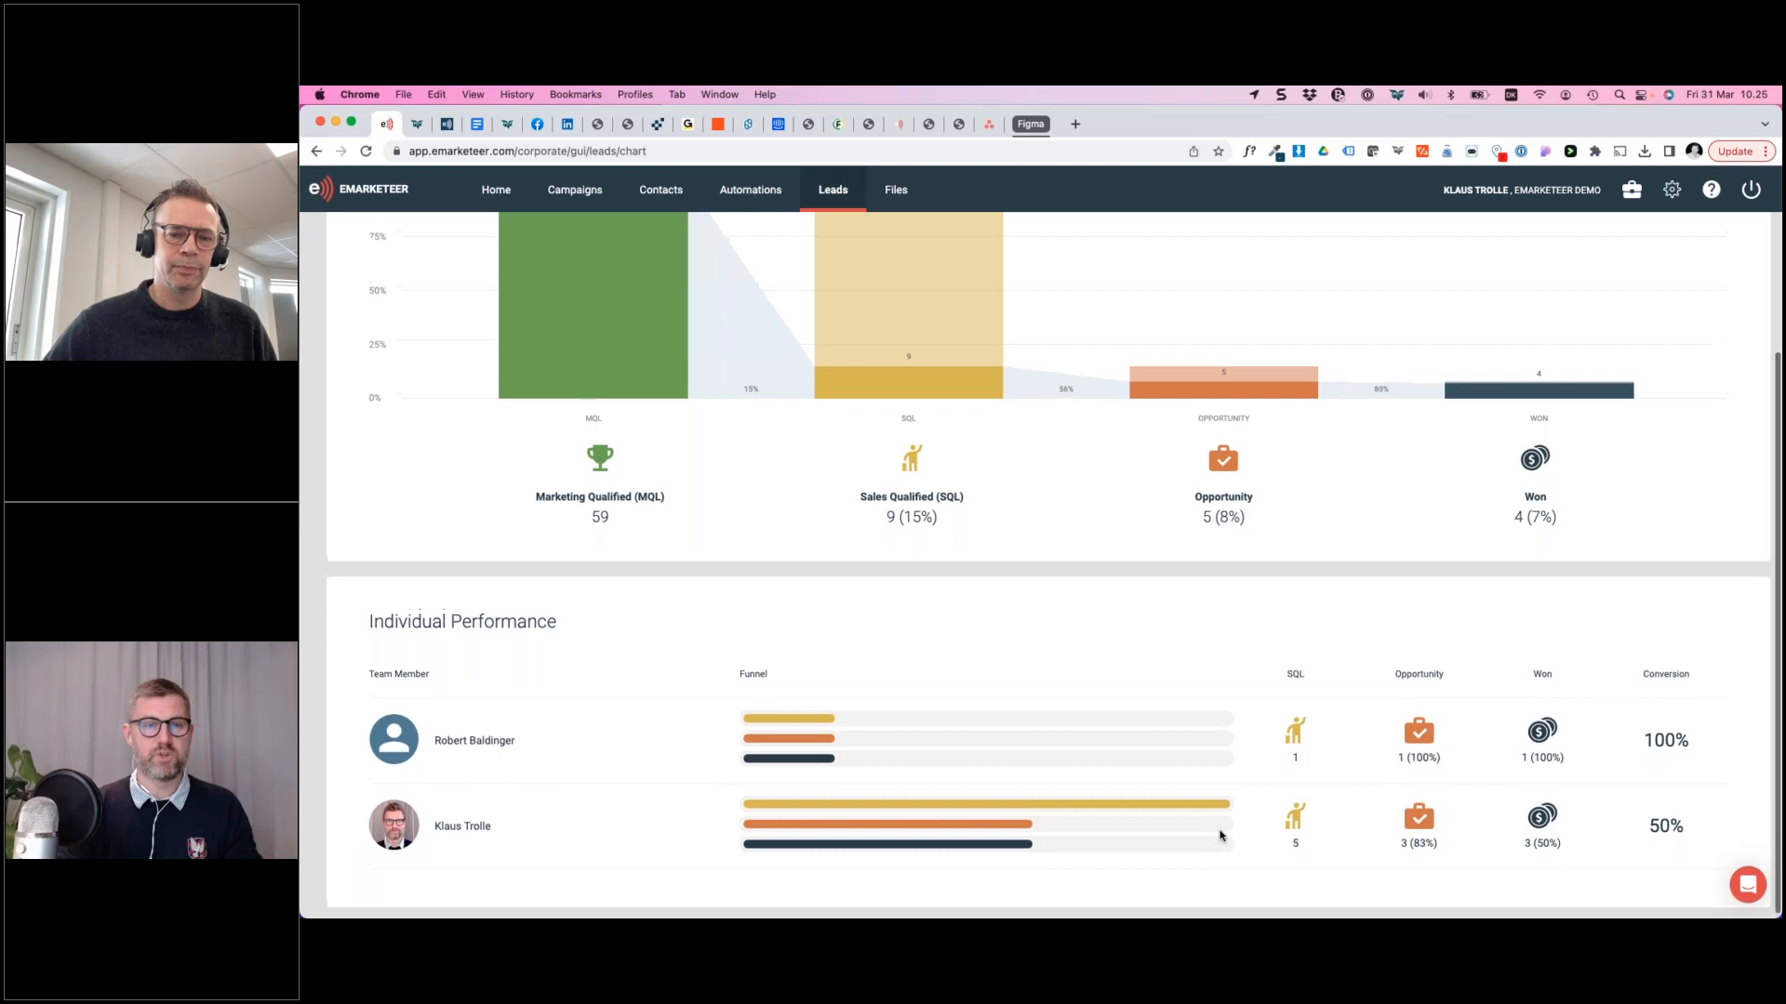
scroll(1221, 836, "up", 3)
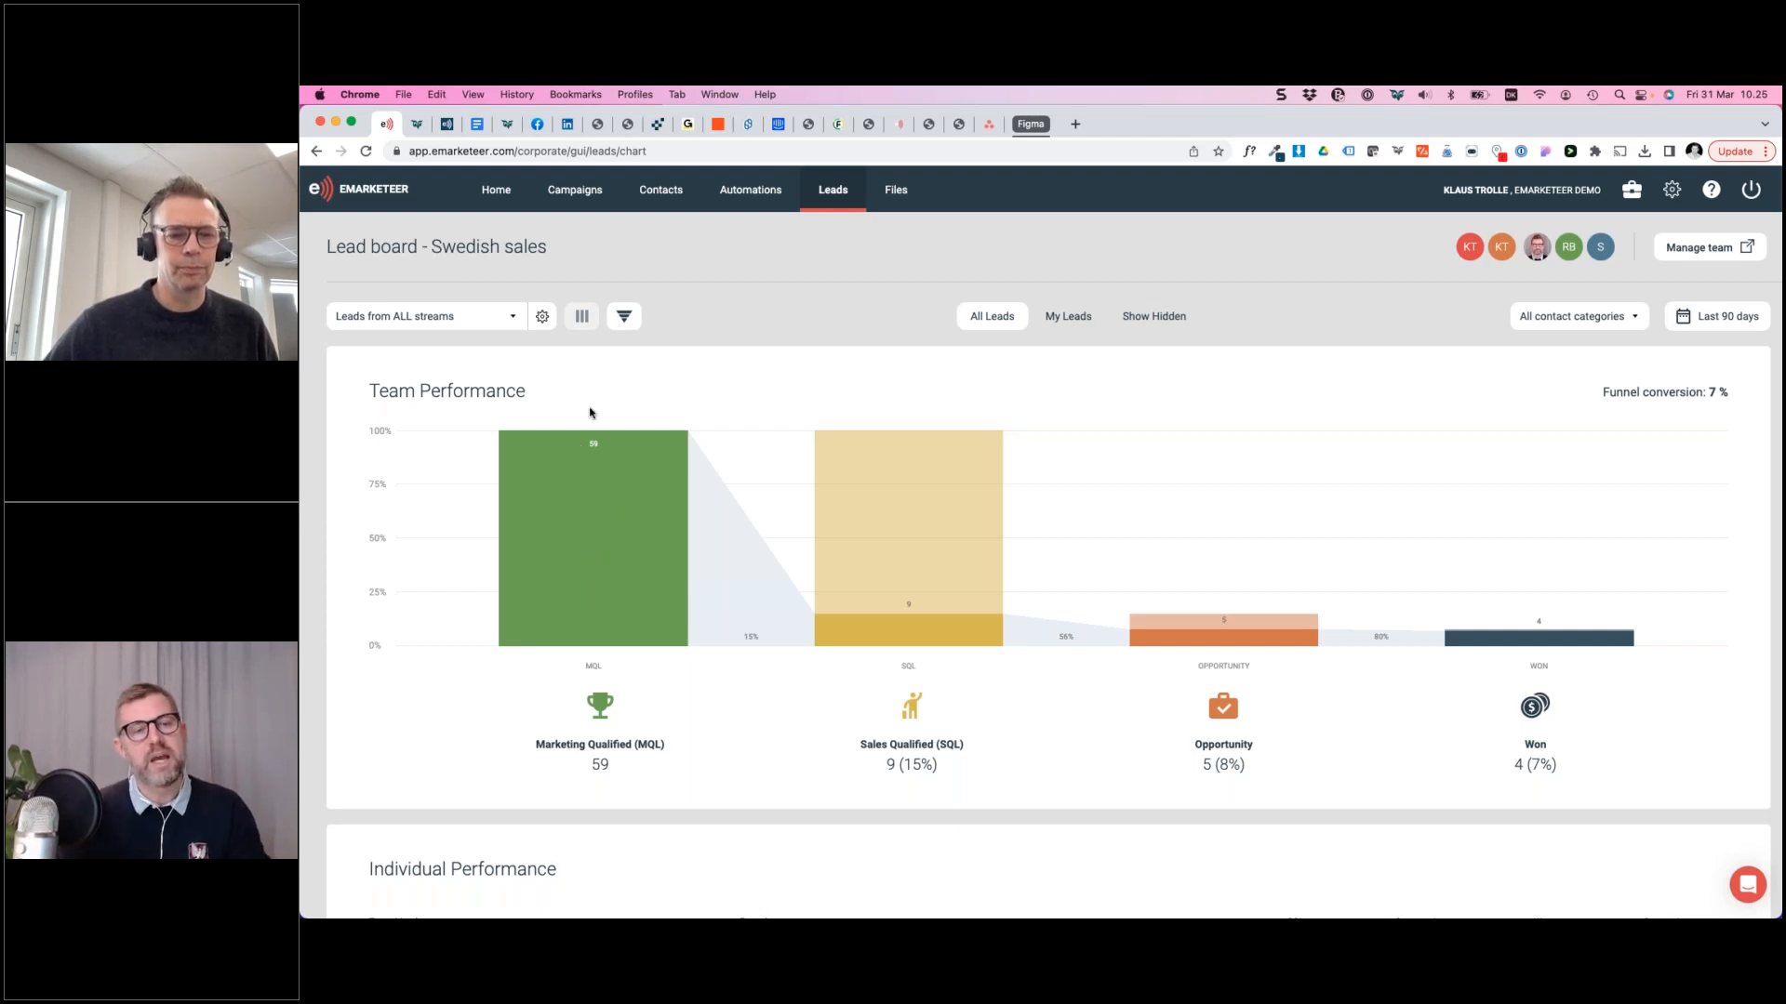
left_click(583, 318)
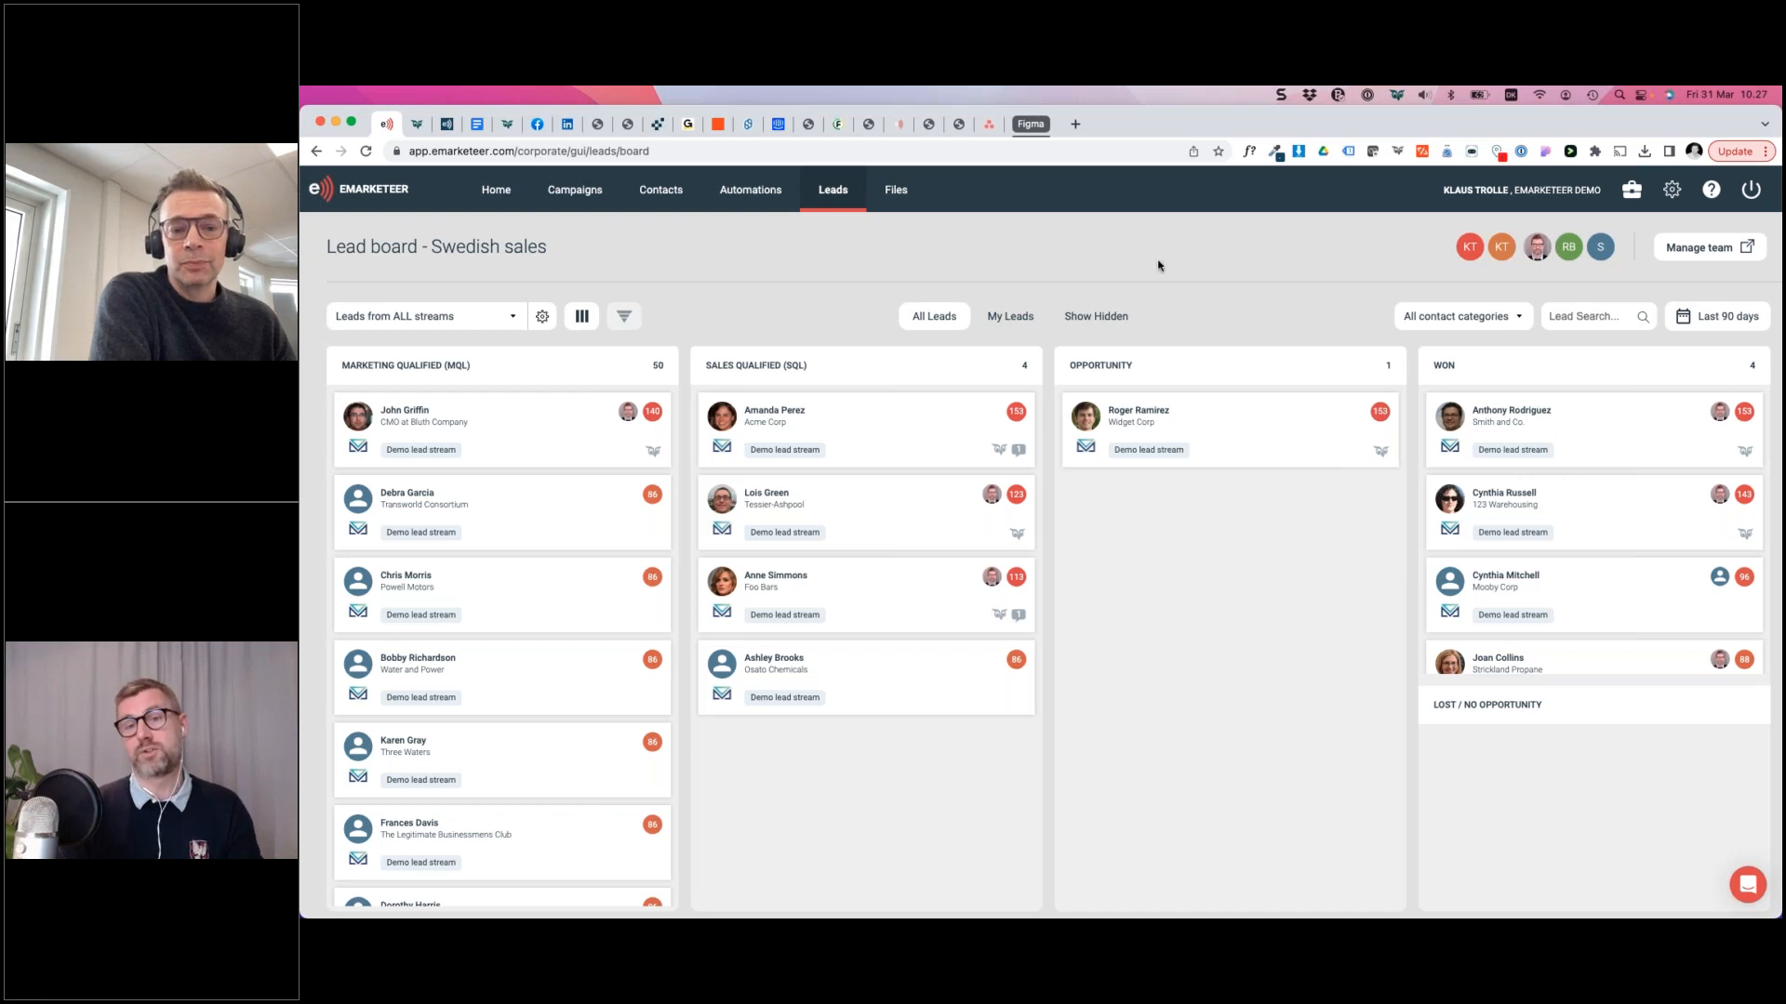
Step: View the list of managed lead streams and return to the lead board
key("ctrl+Right")
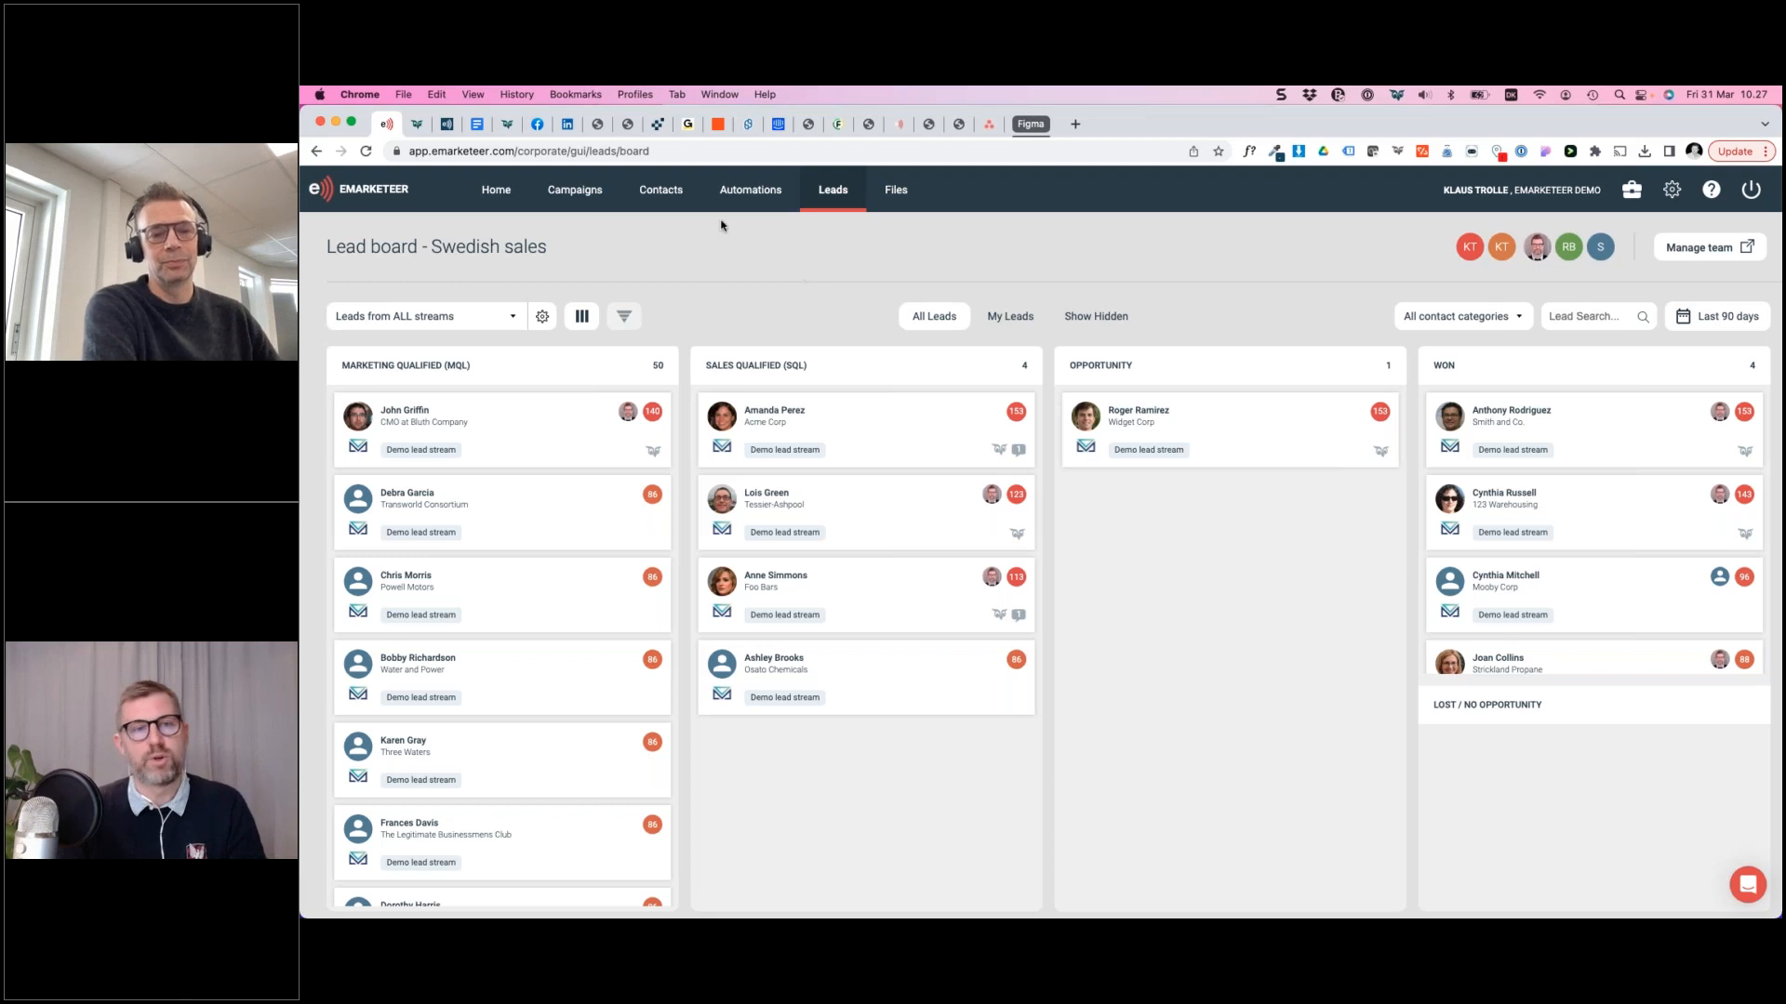
left_click(543, 319)
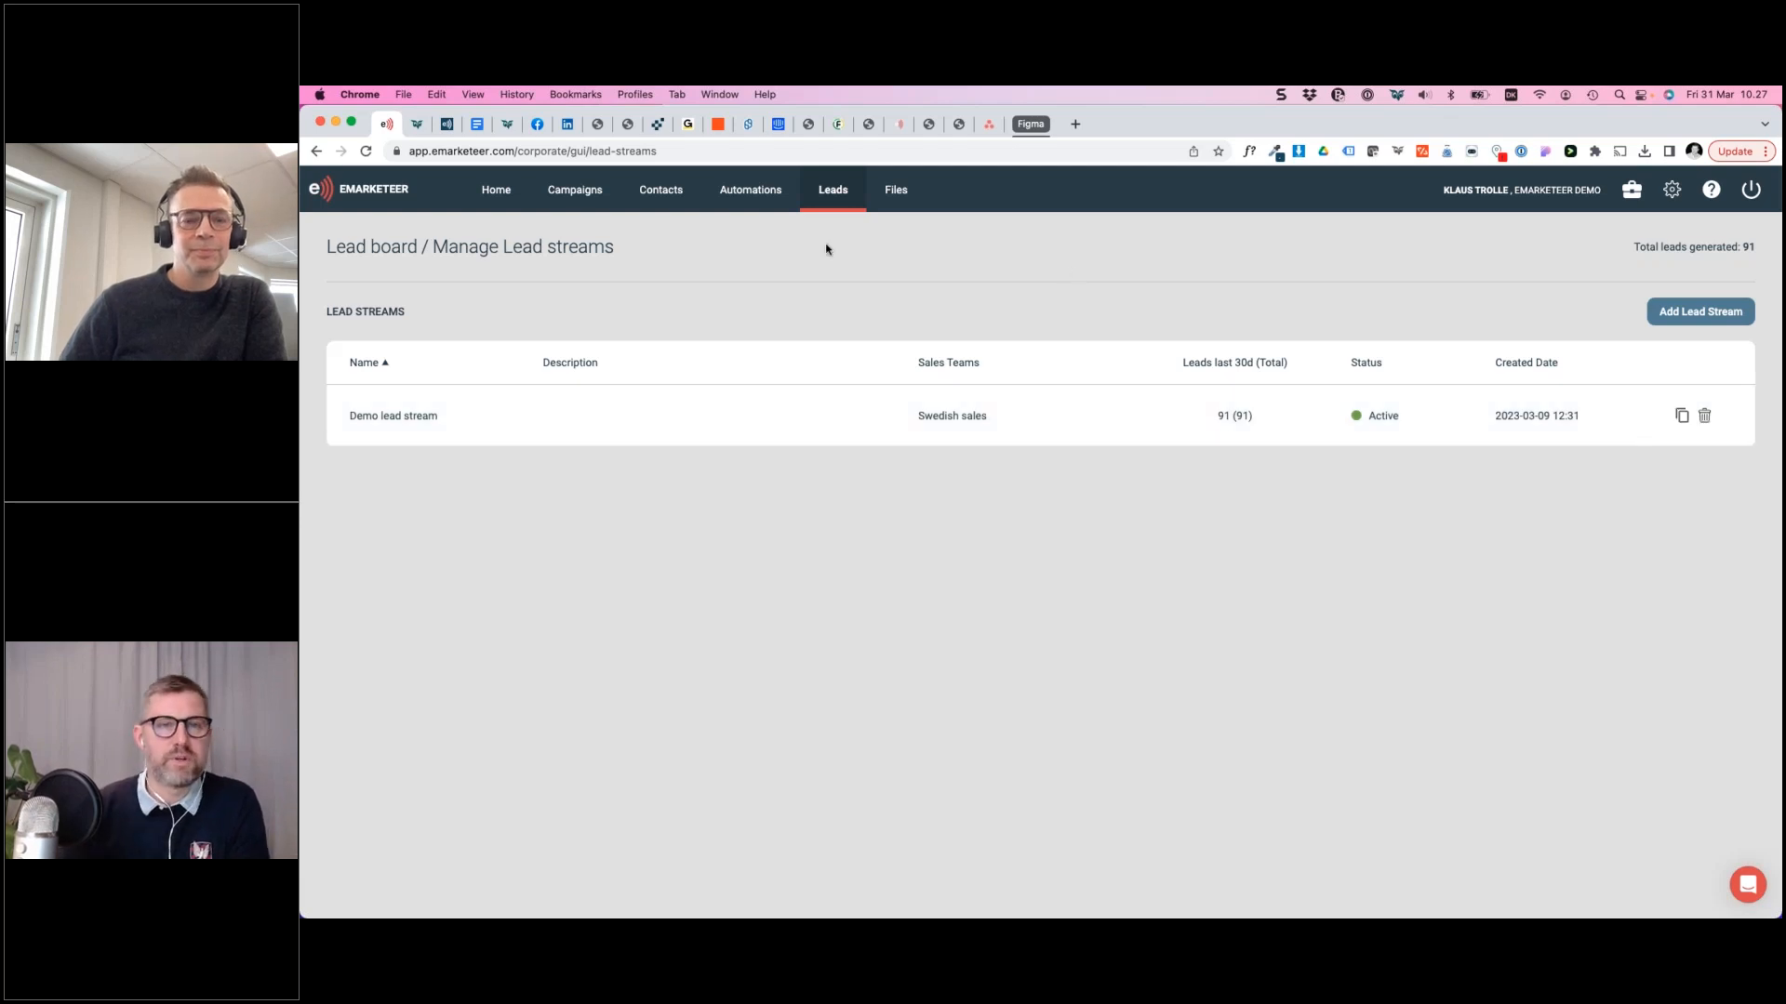
left_click(826, 189)
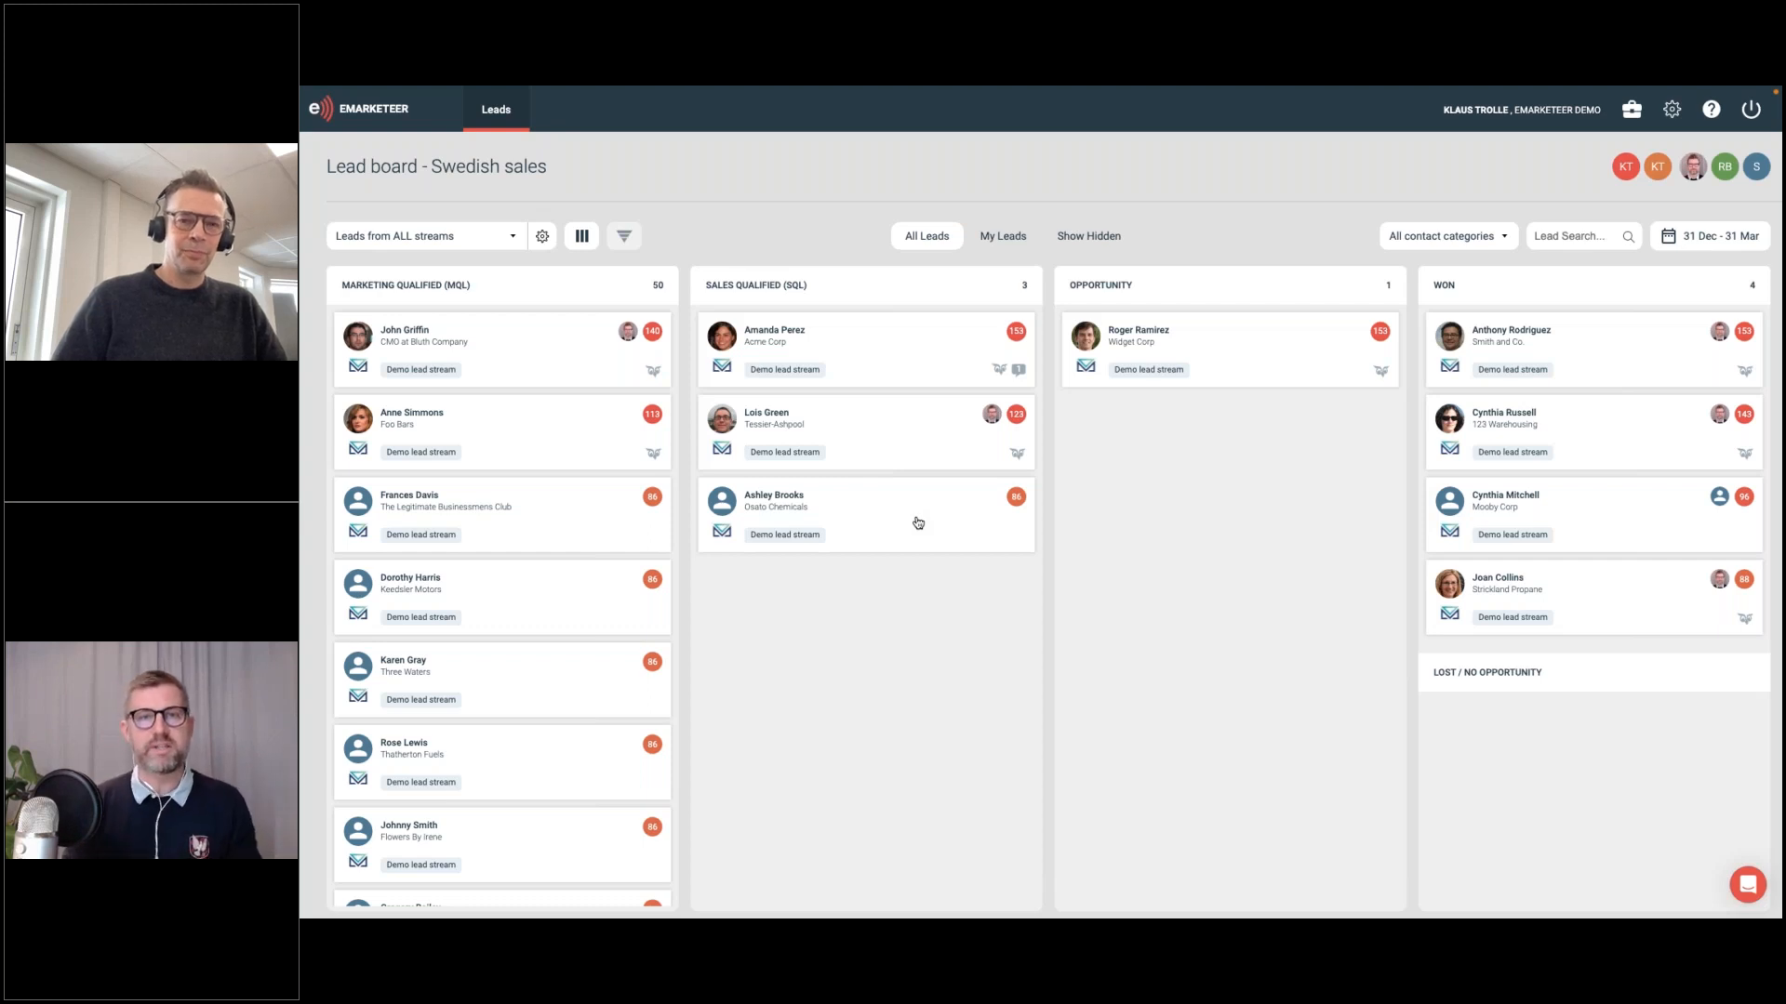
Step: Open the sales qualified Acme Corp lead in the leads-only view and show its lead score over the last year
left_click(846, 342)
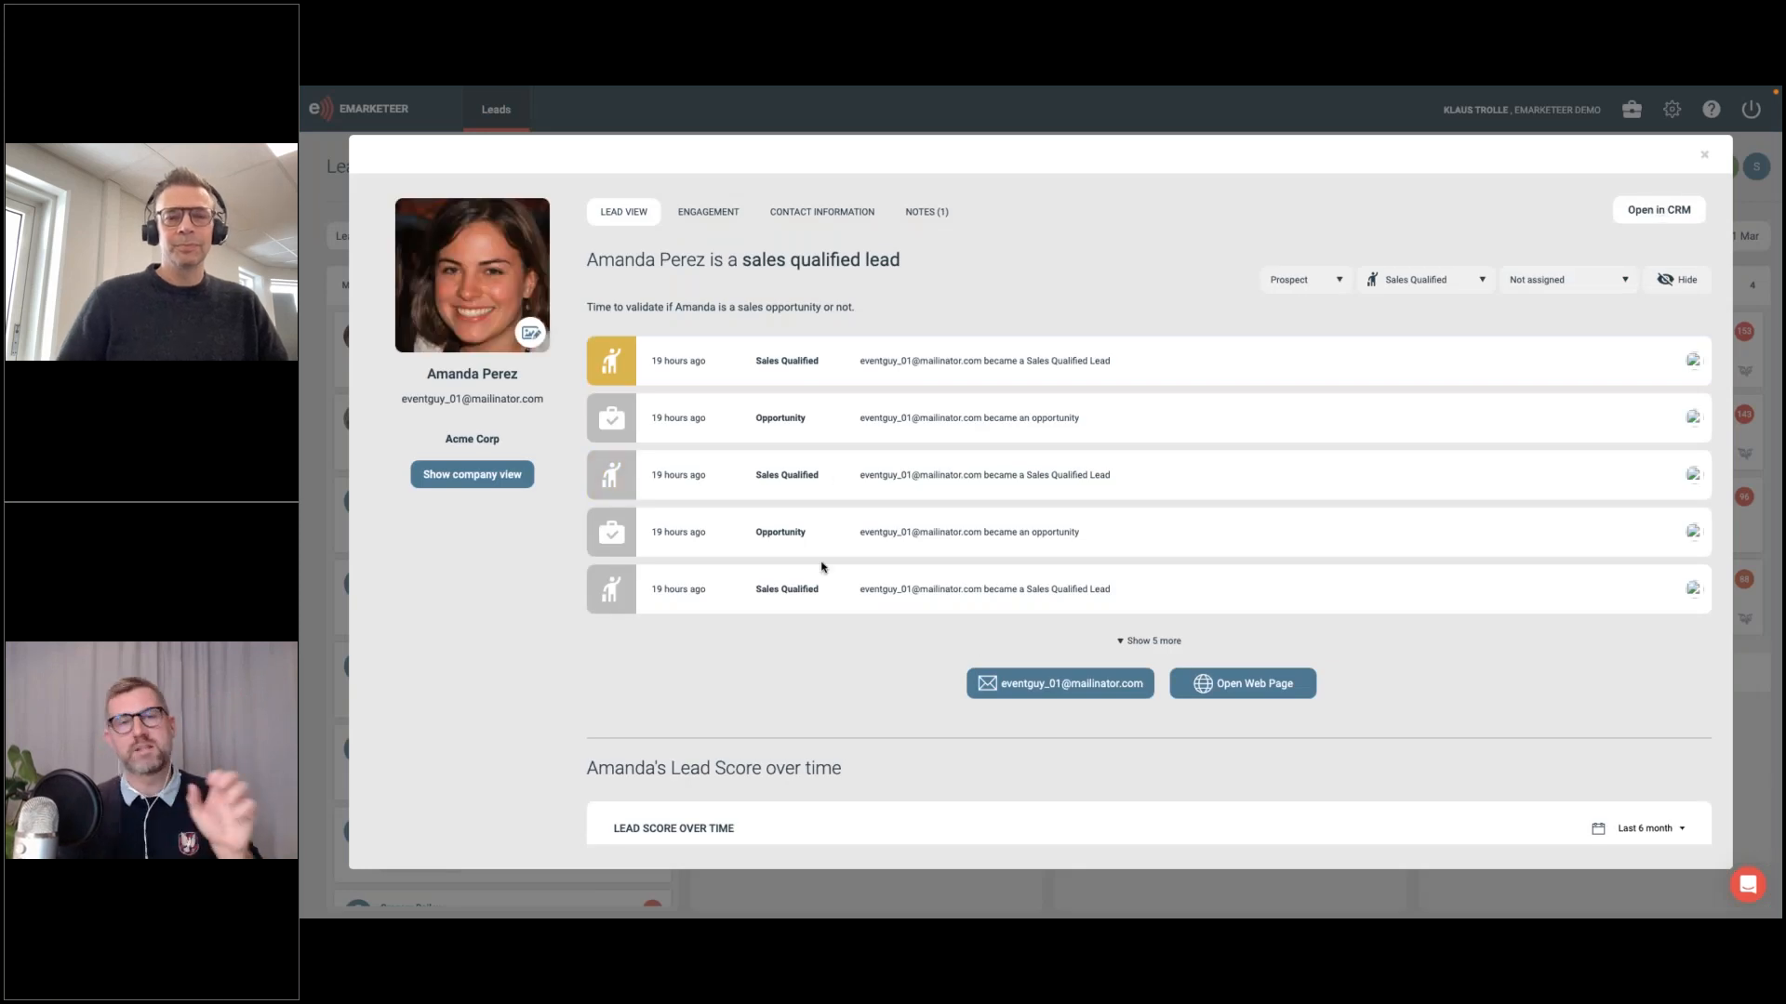
scroll(821, 566, "down", 3)
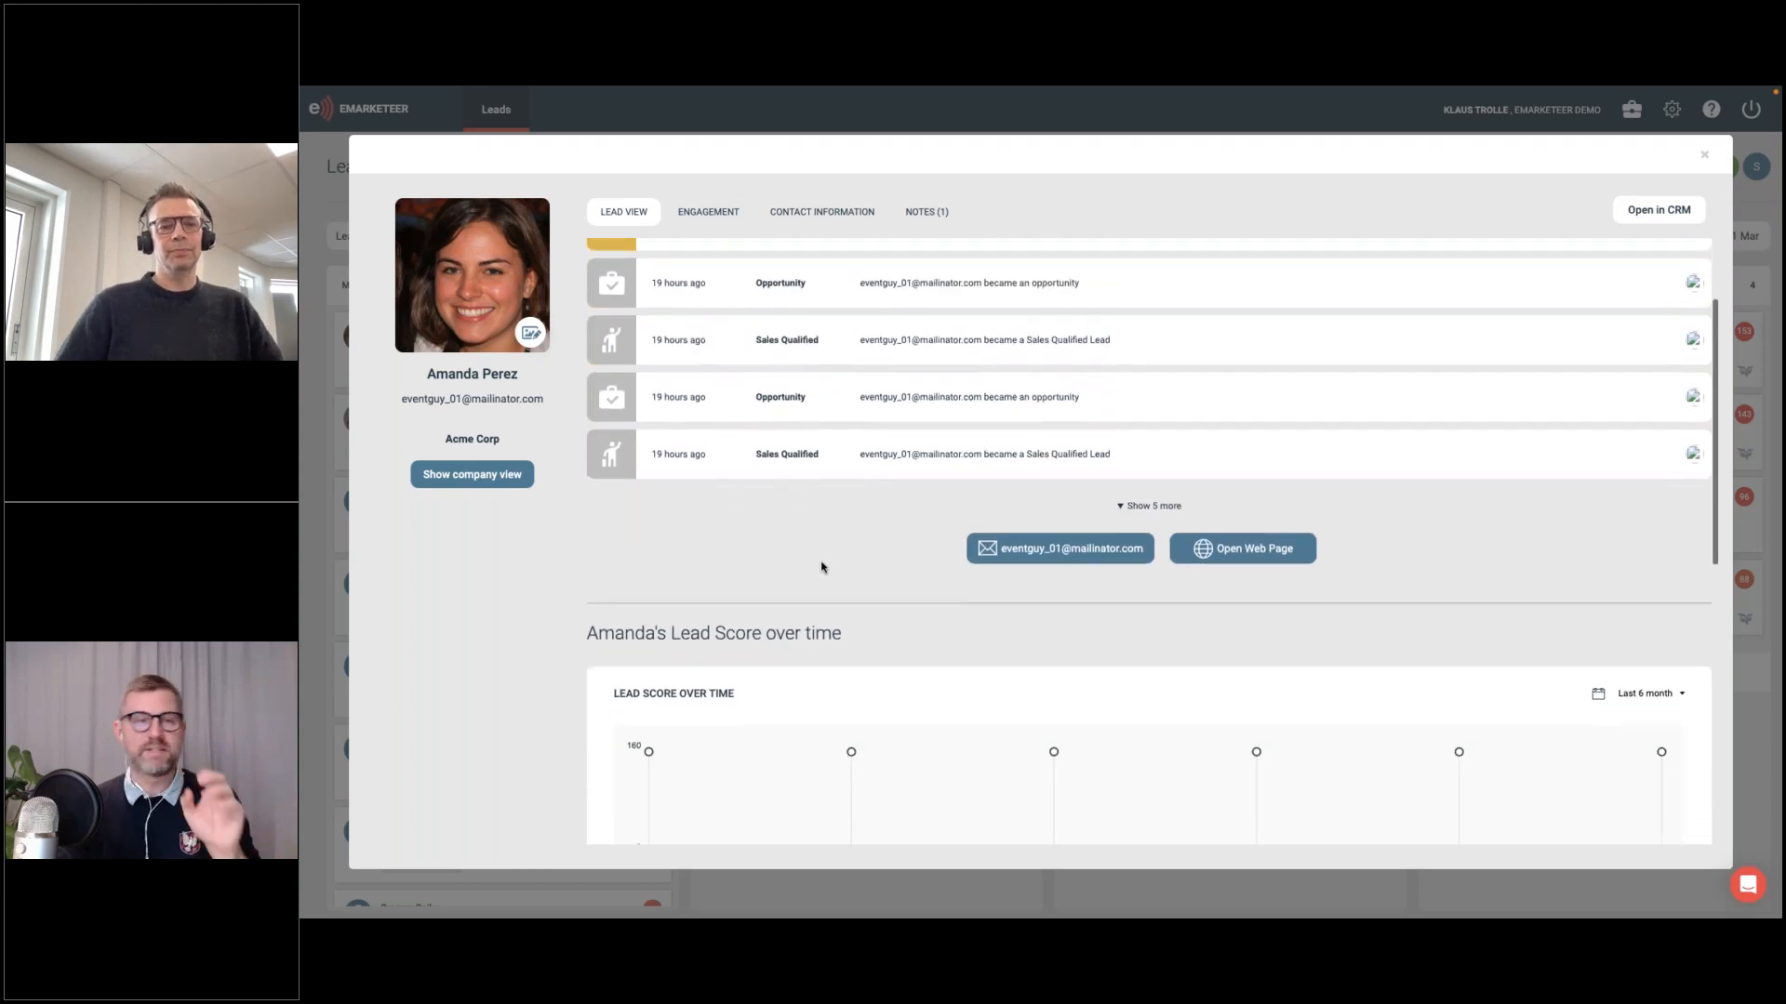
scroll(823, 567, "down", 10)
scroll(823, 567, "up", 2)
left_click(1647, 267)
left_click(1622, 379)
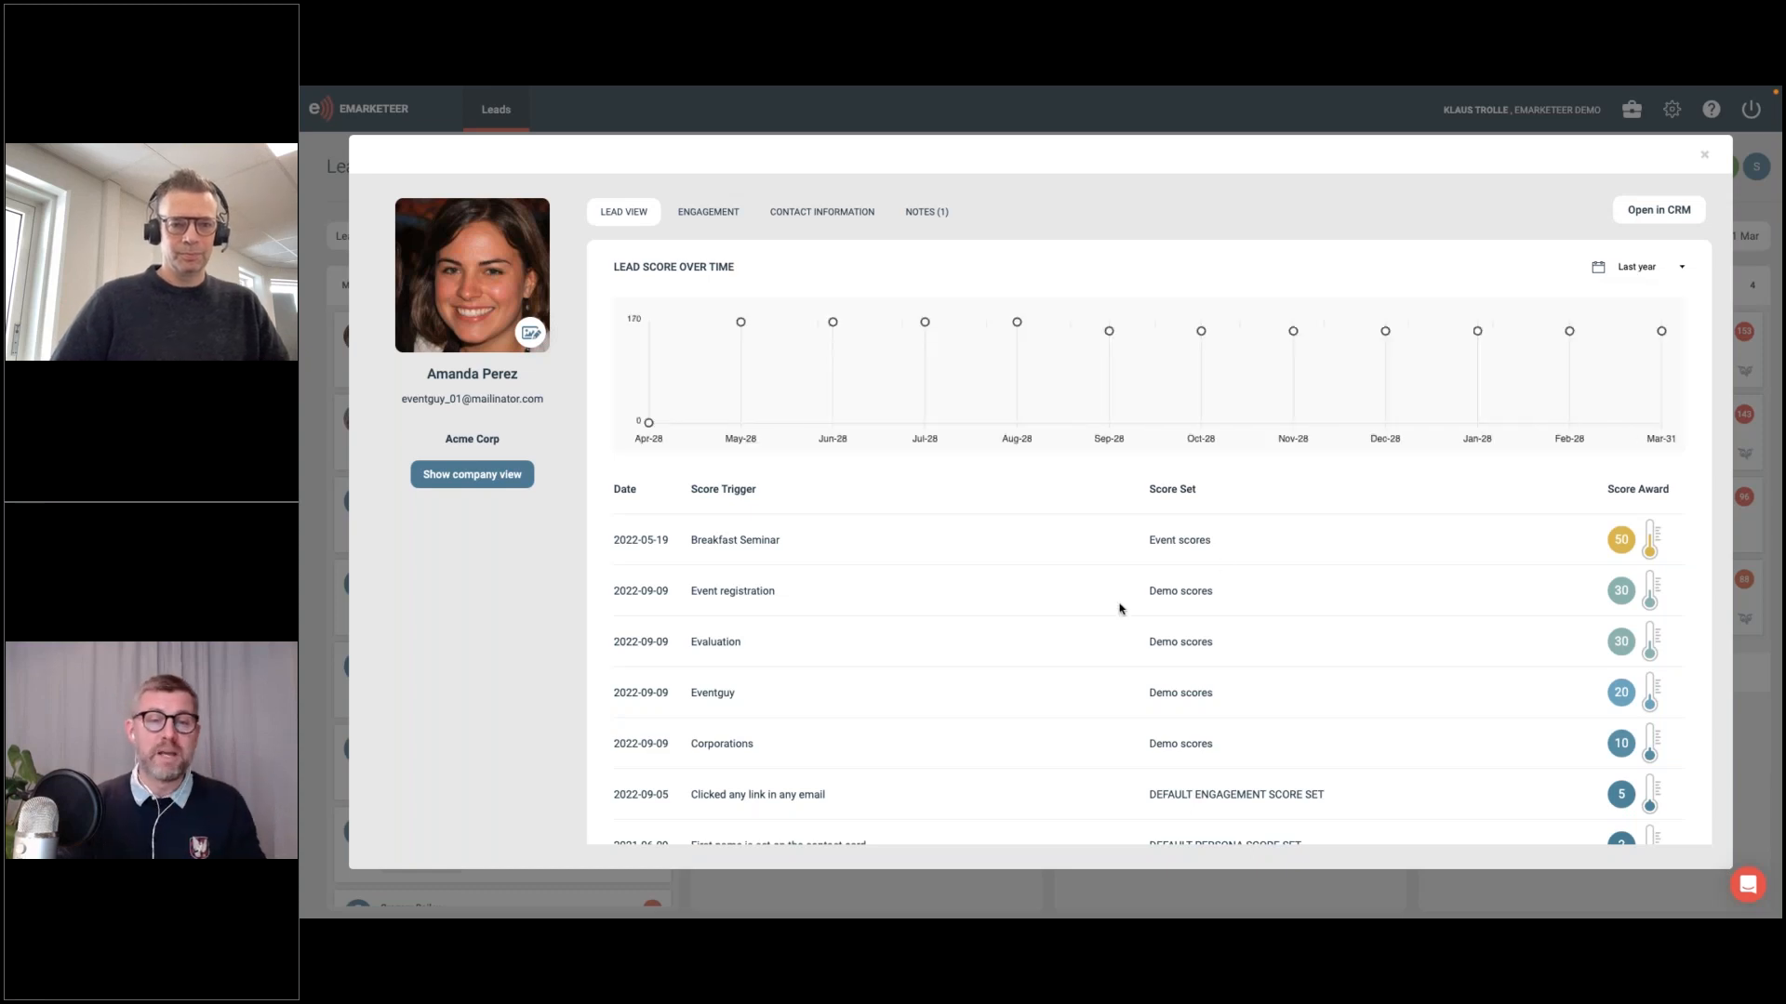
Step: View the Acme Corp lead's engagement by date and close the lead
scroll(1119, 607, "up", 5)
scroll(1120, 607, "up", 6)
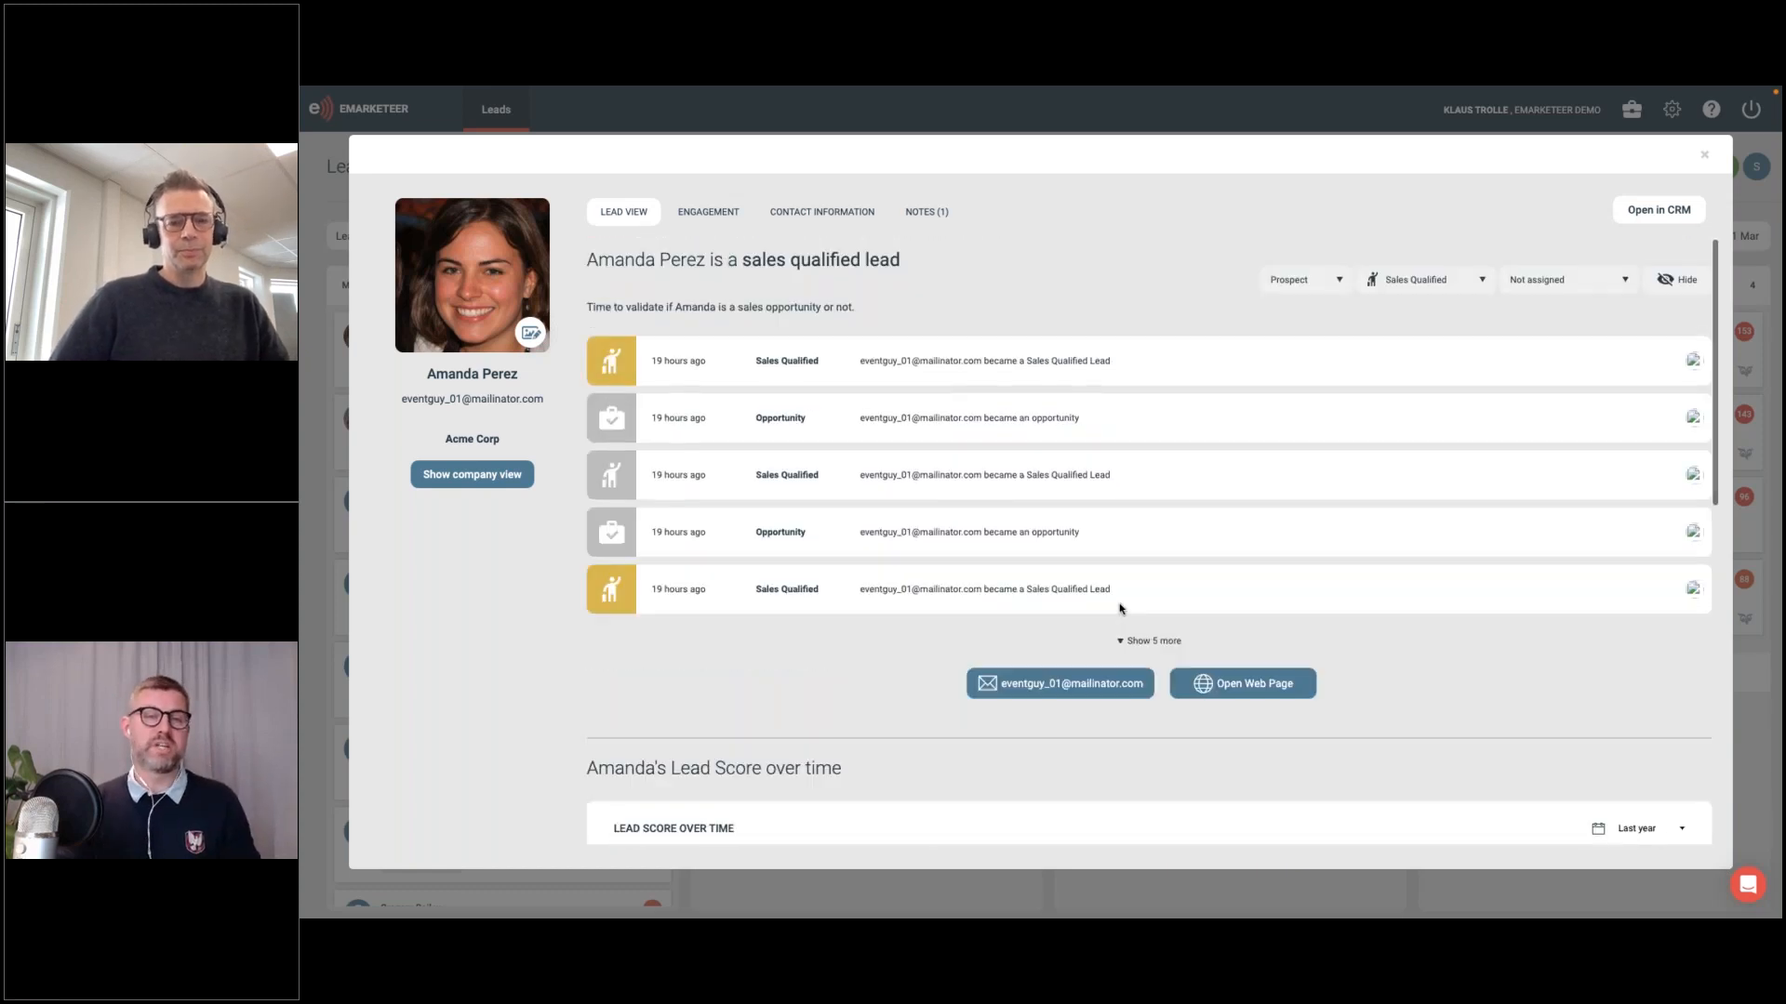
left_click(720, 220)
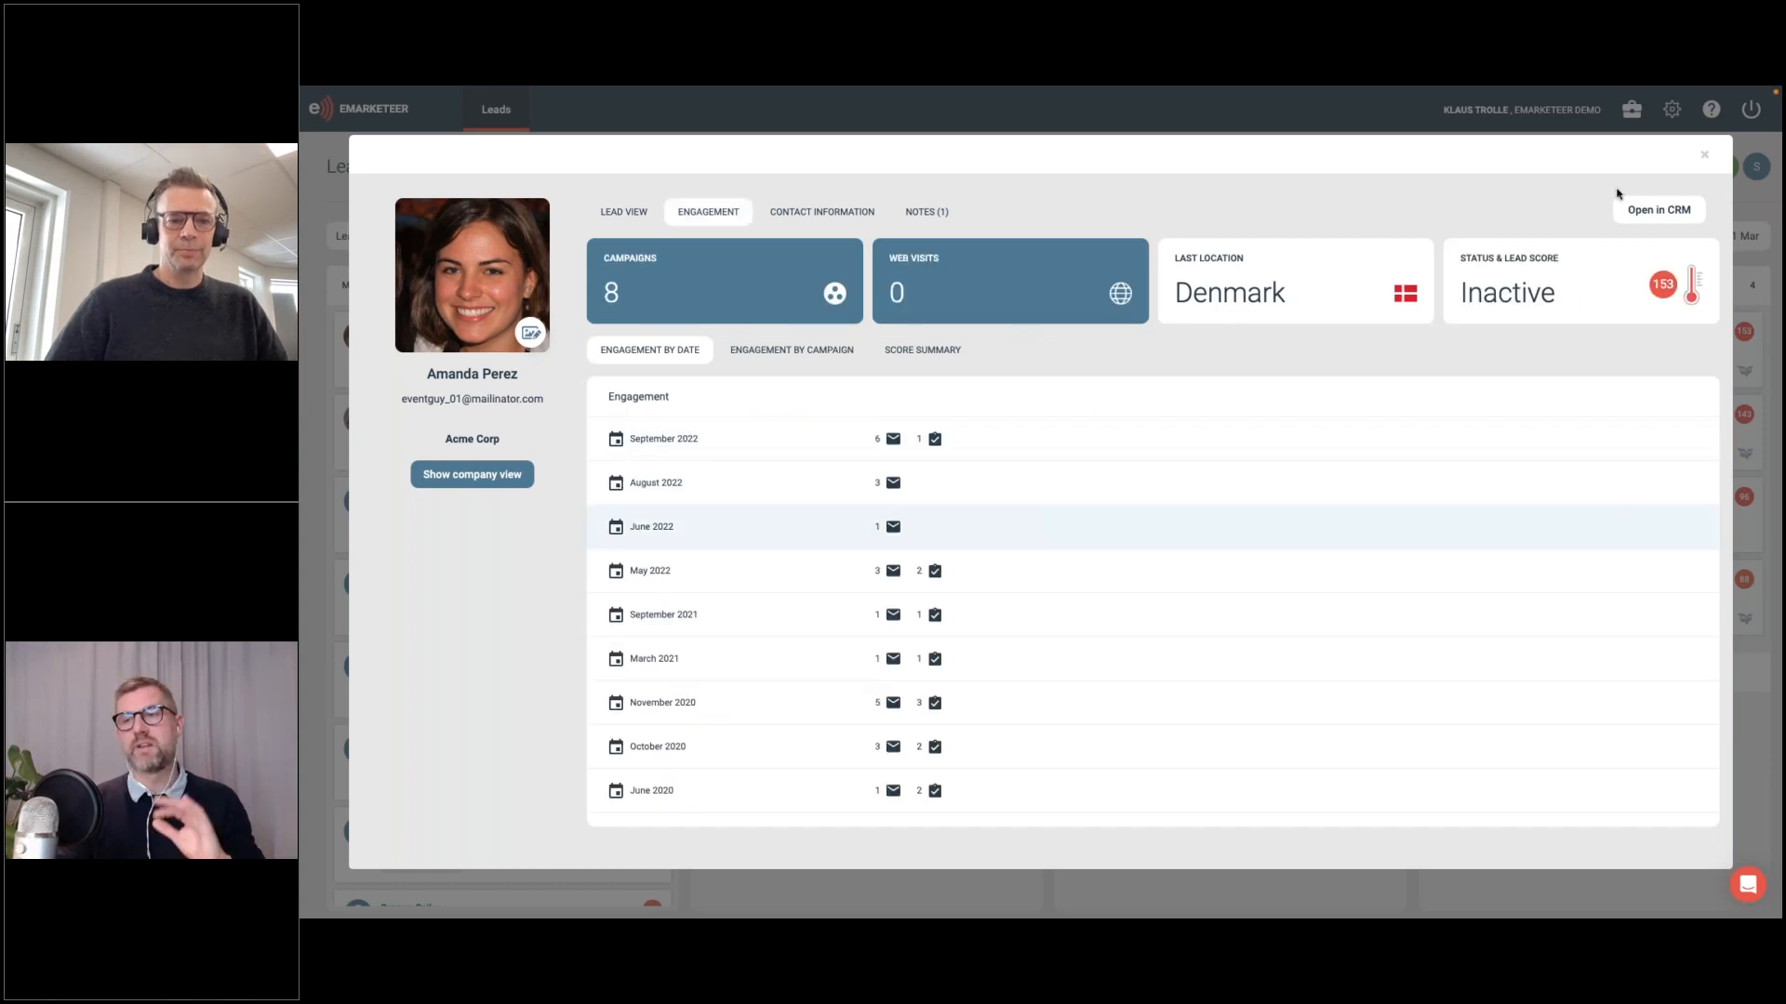
left_click(1704, 155)
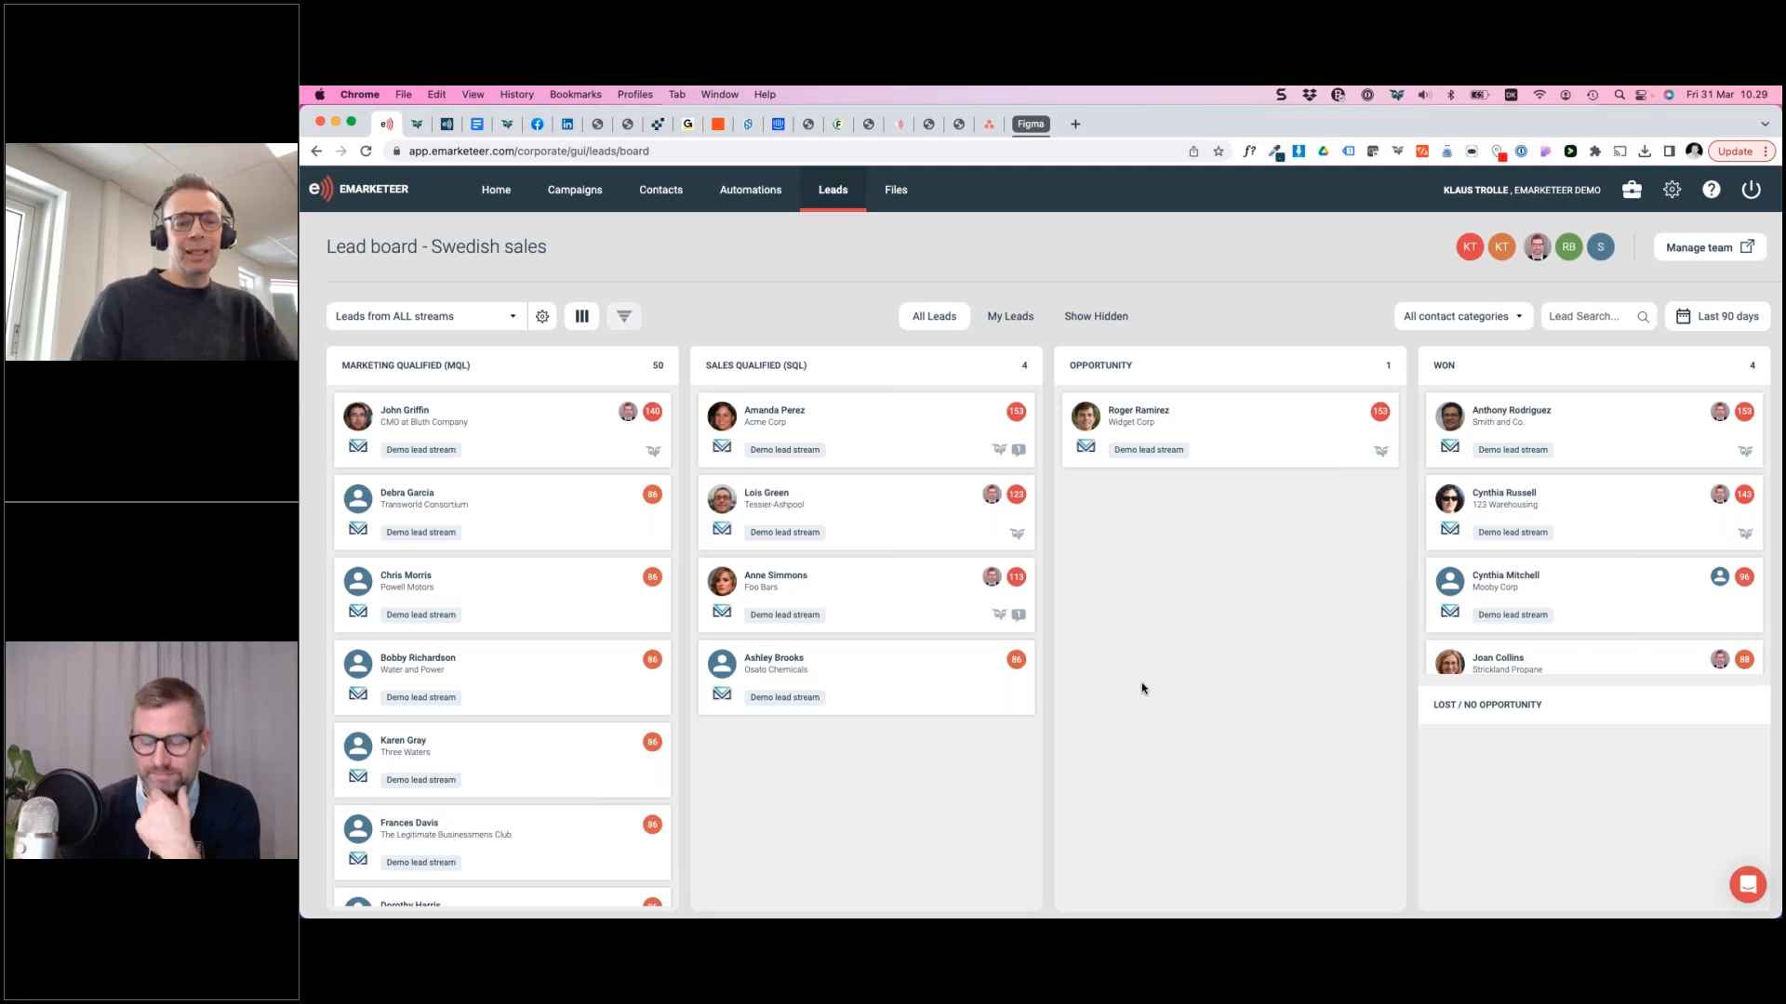
key("ctrl+Left")
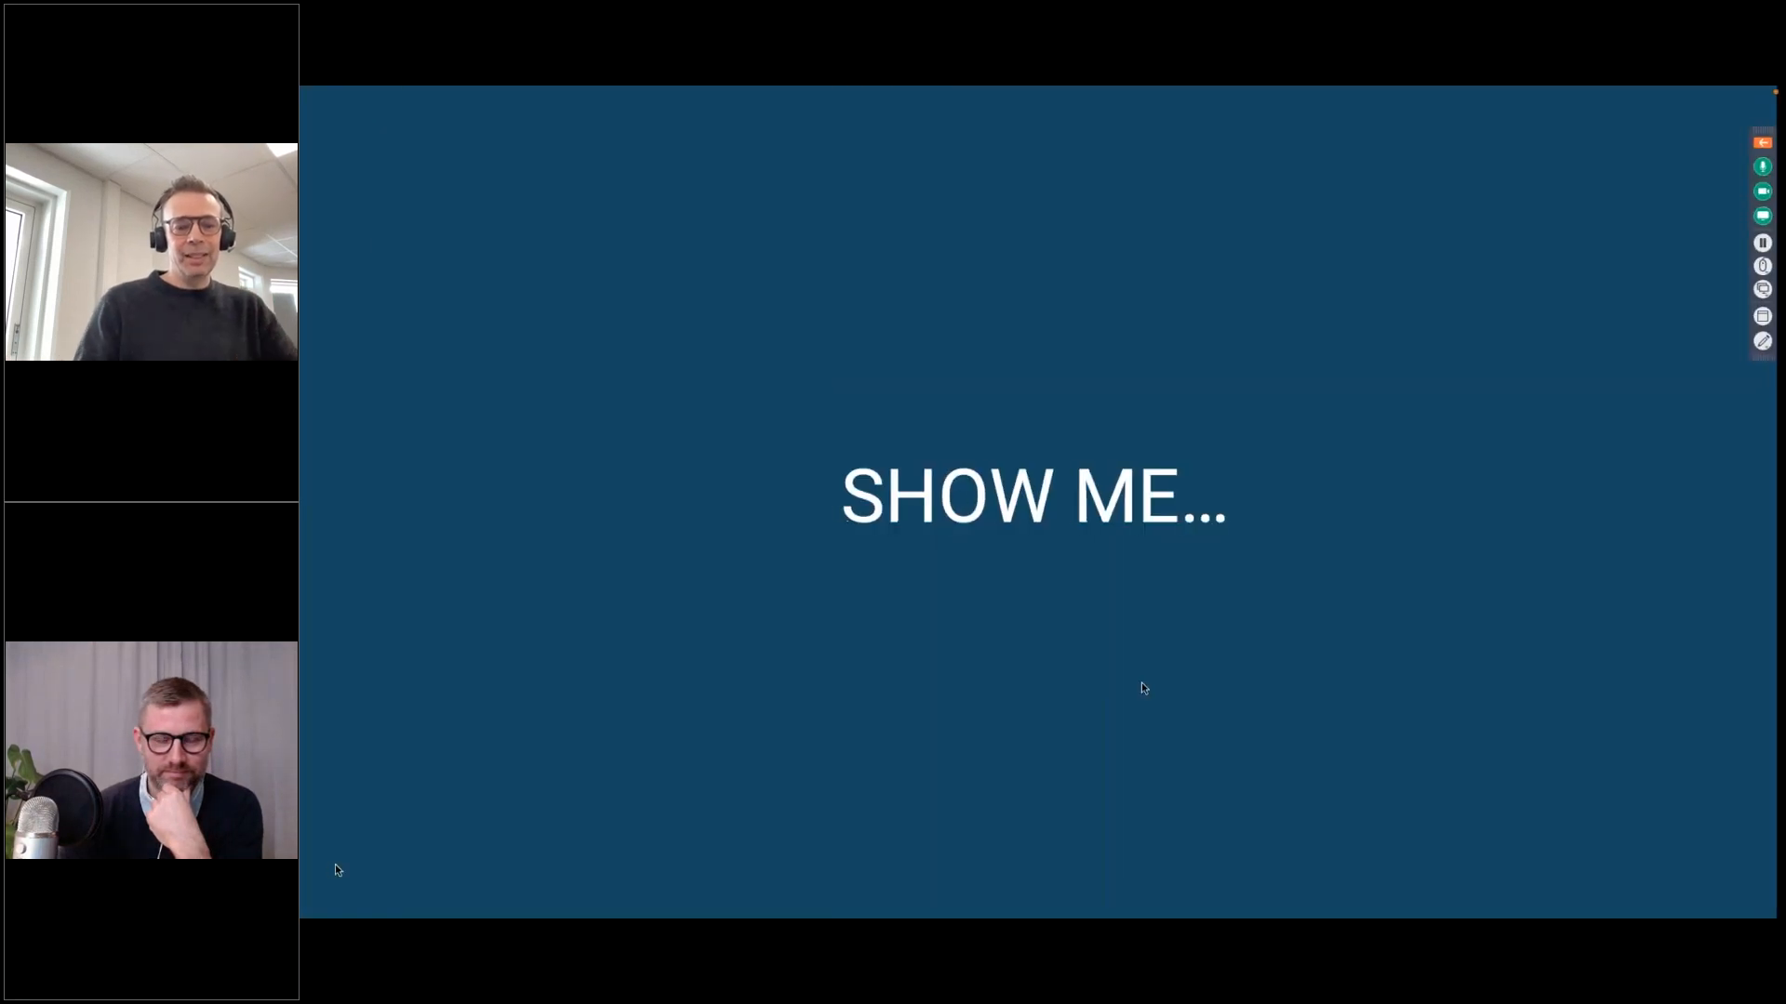
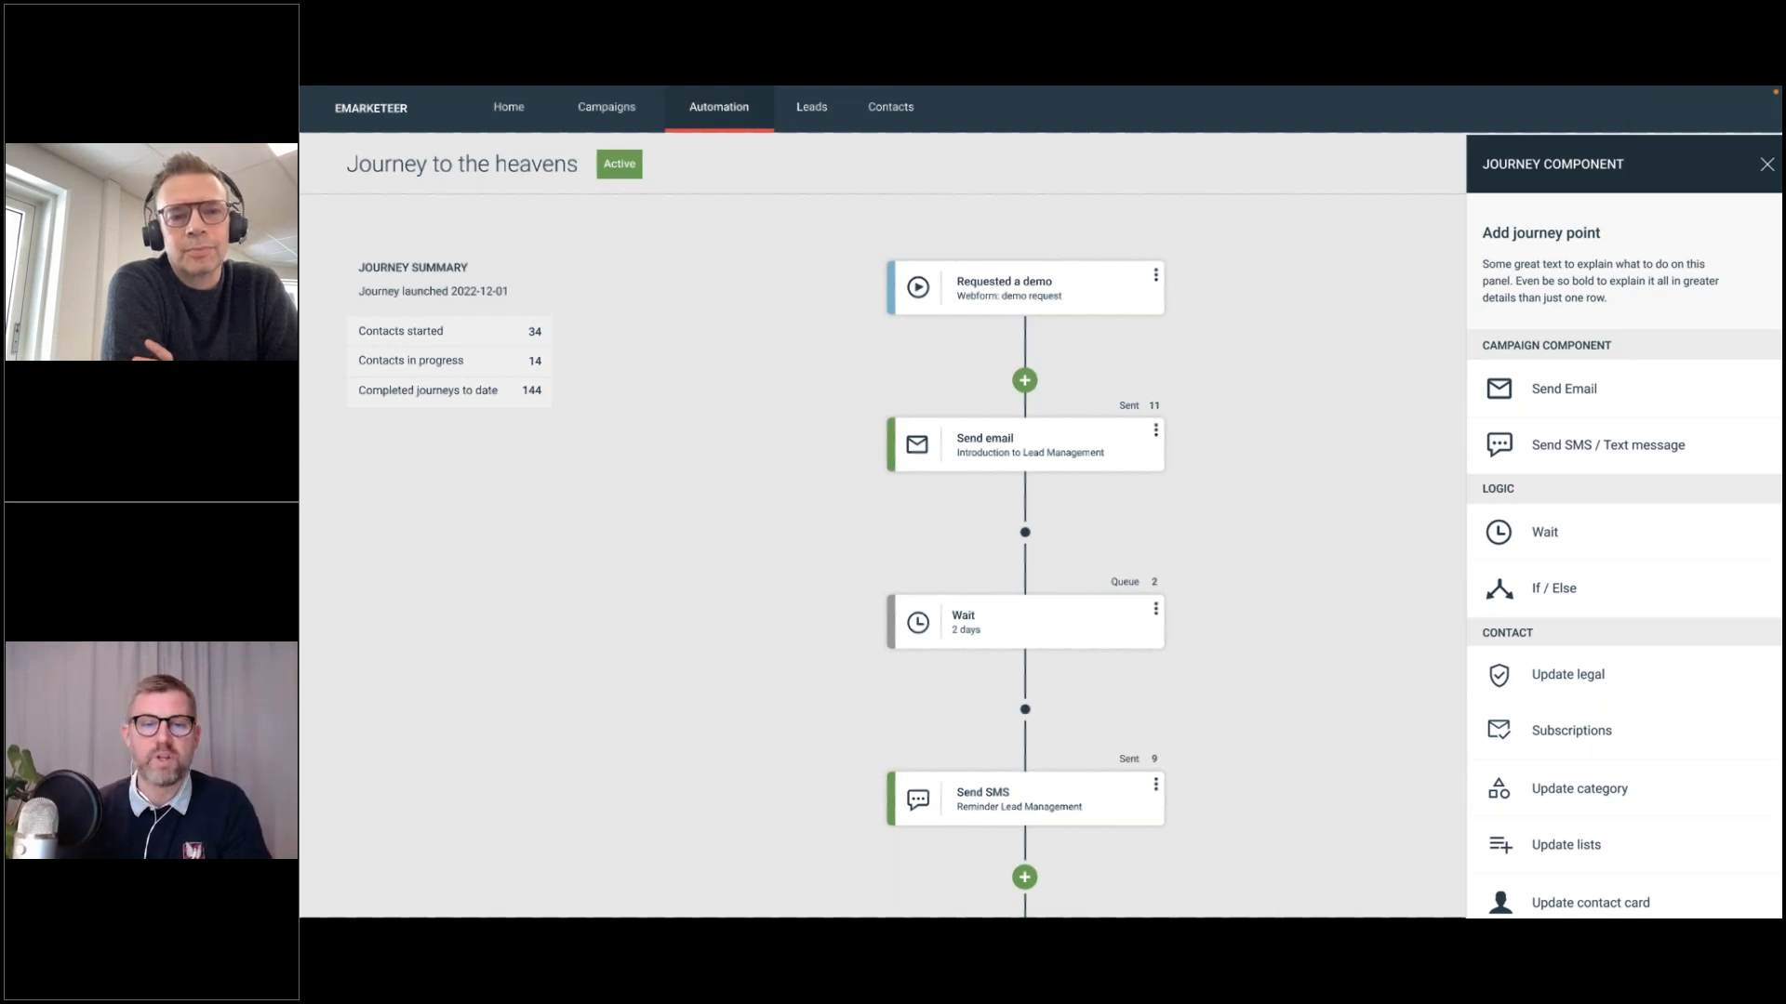
key("Right")
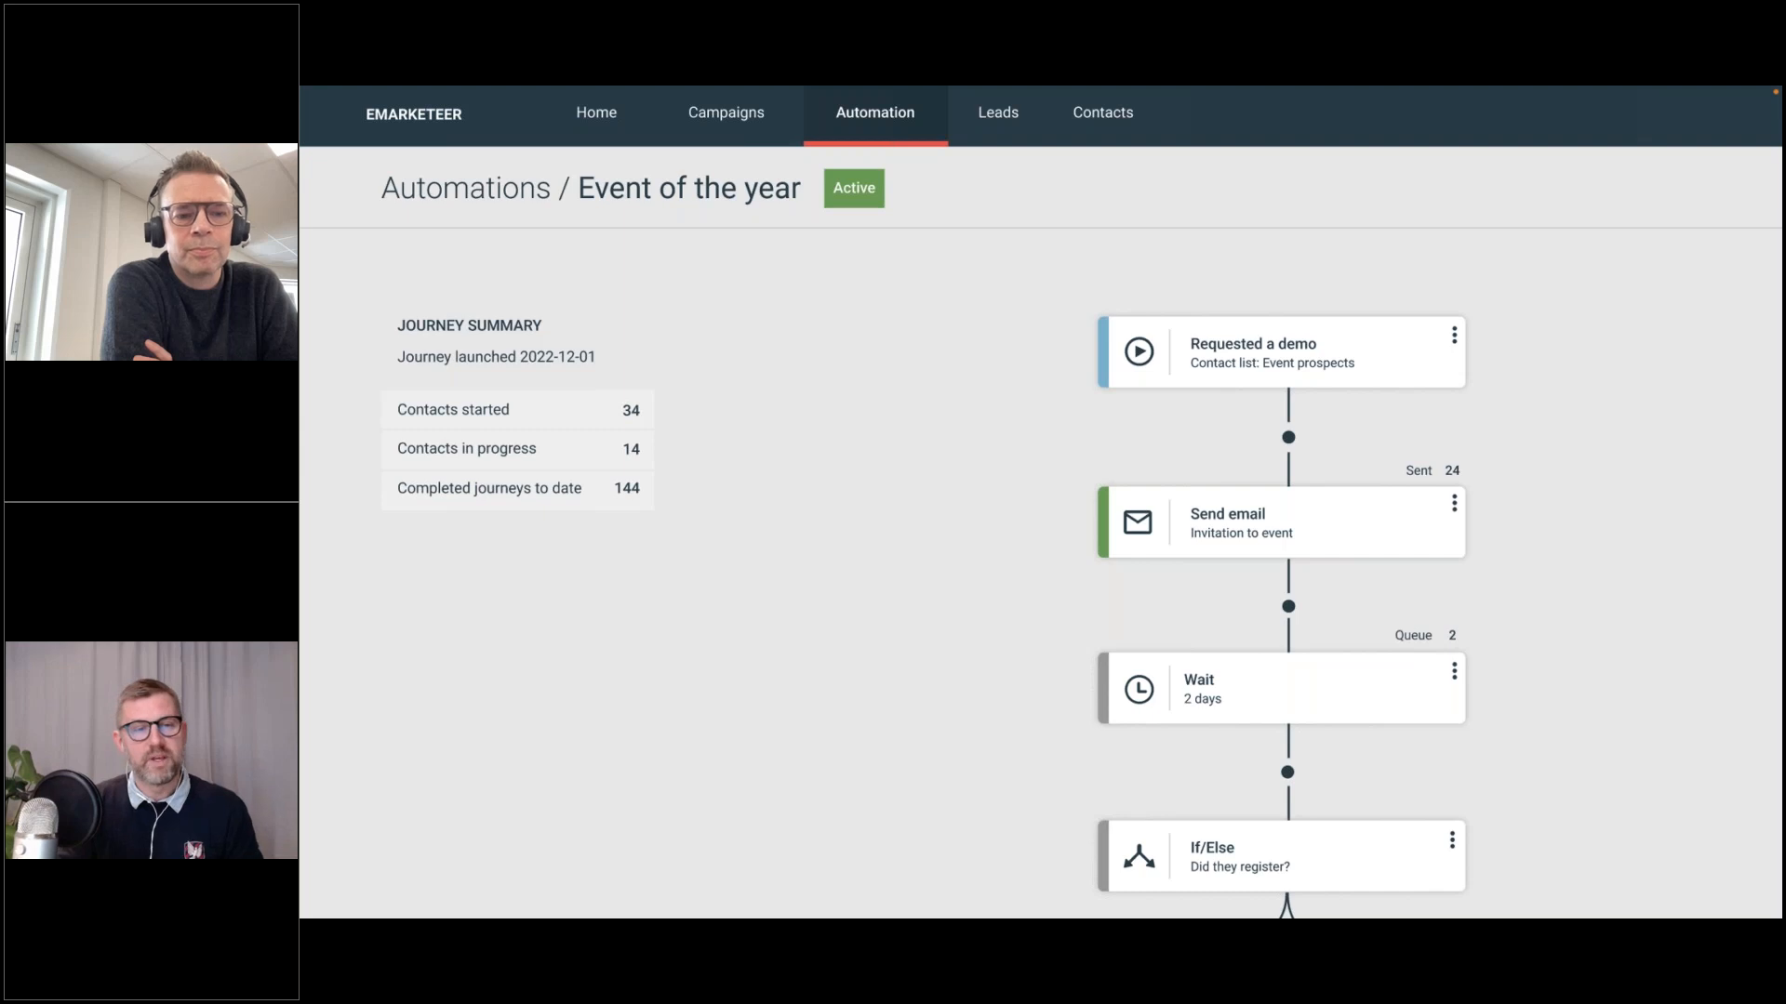
key("Right")
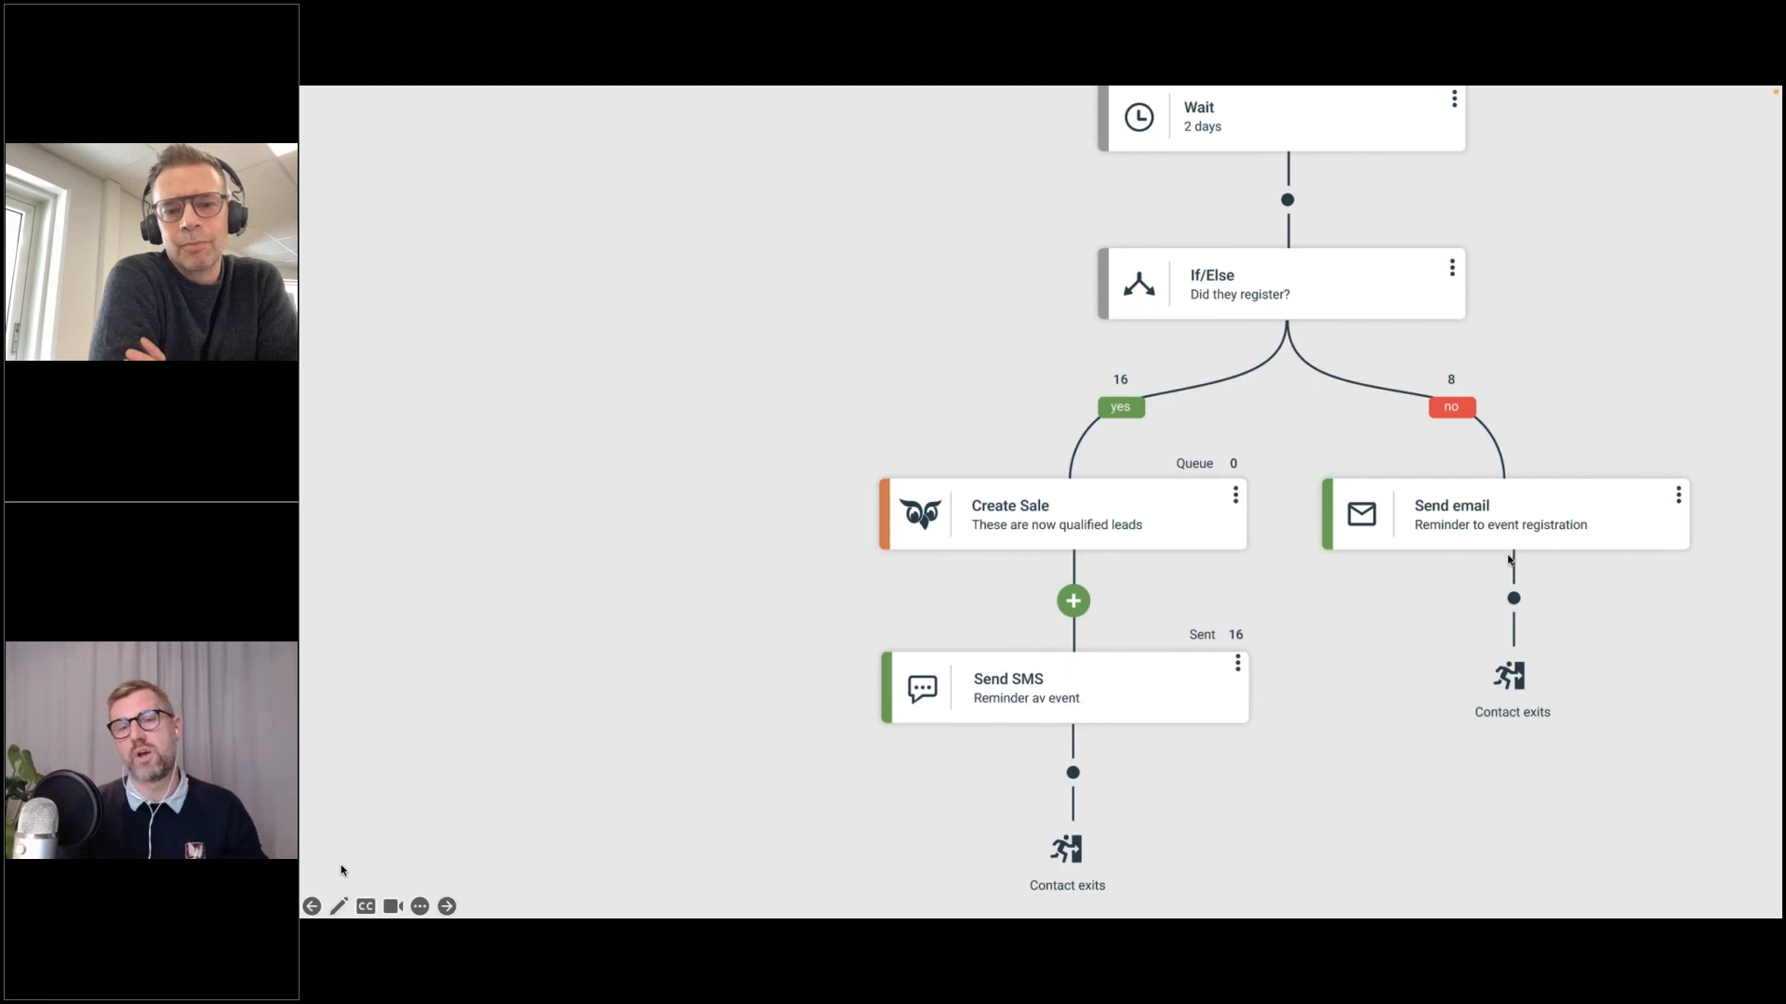
key("Right")
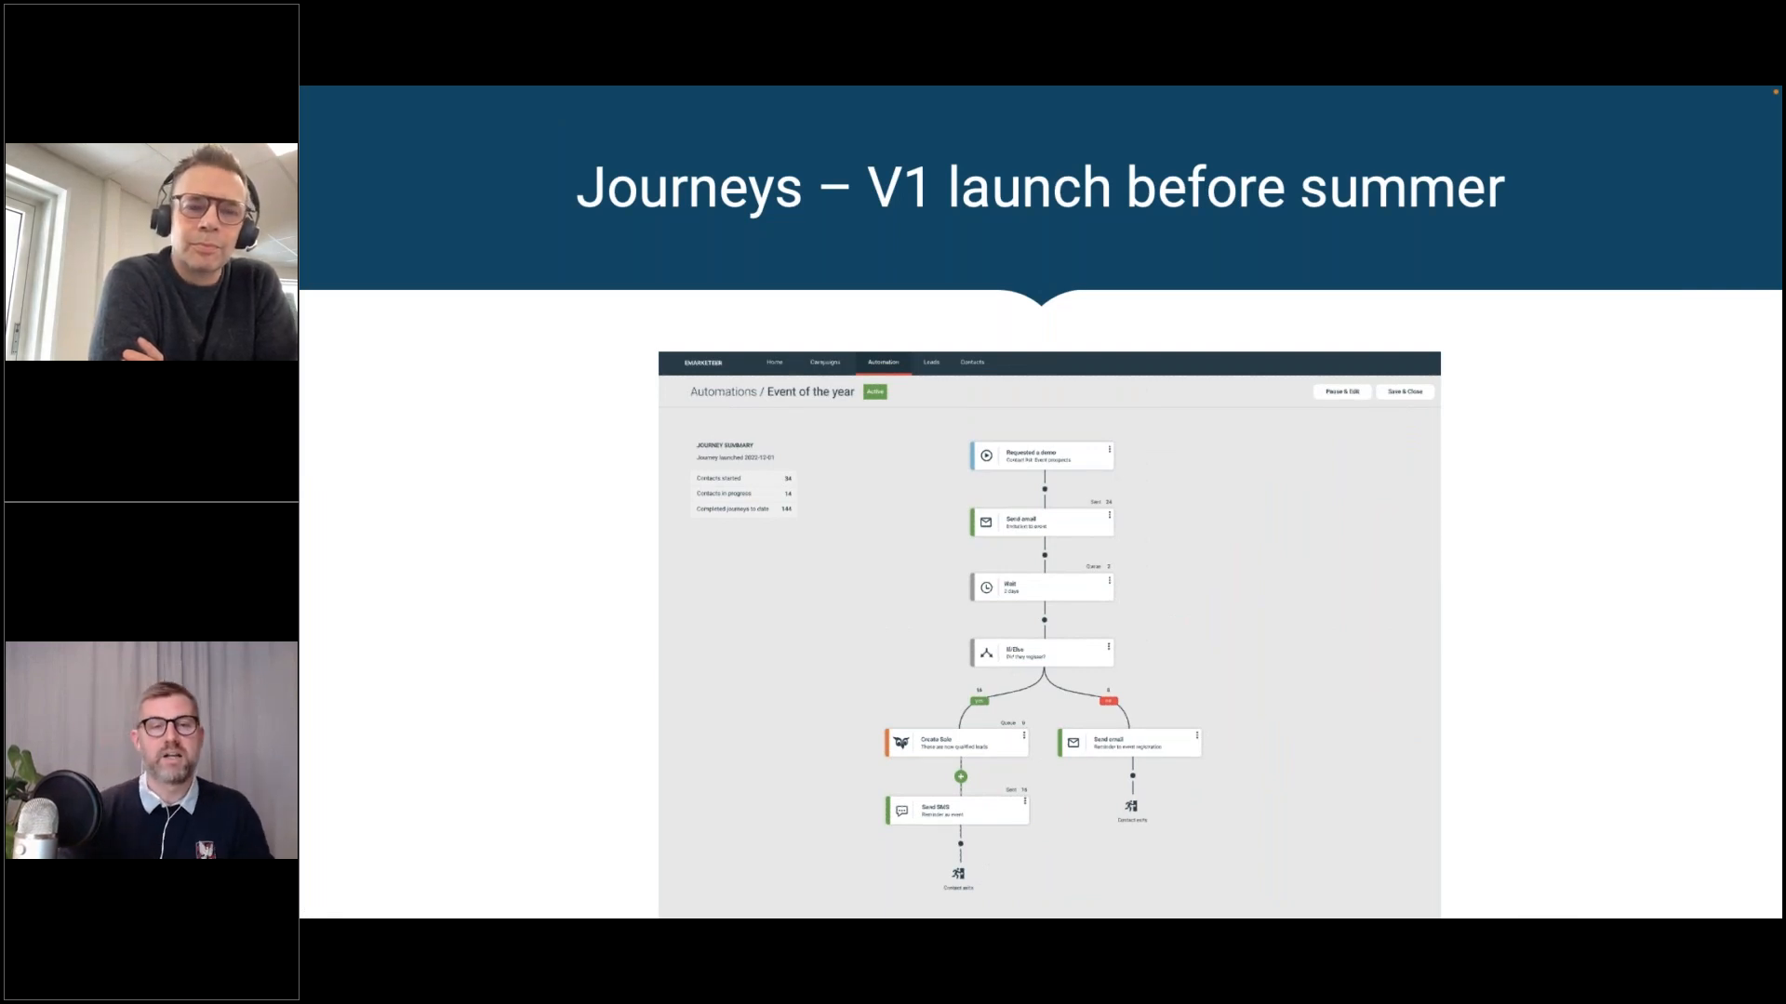
key("Right")
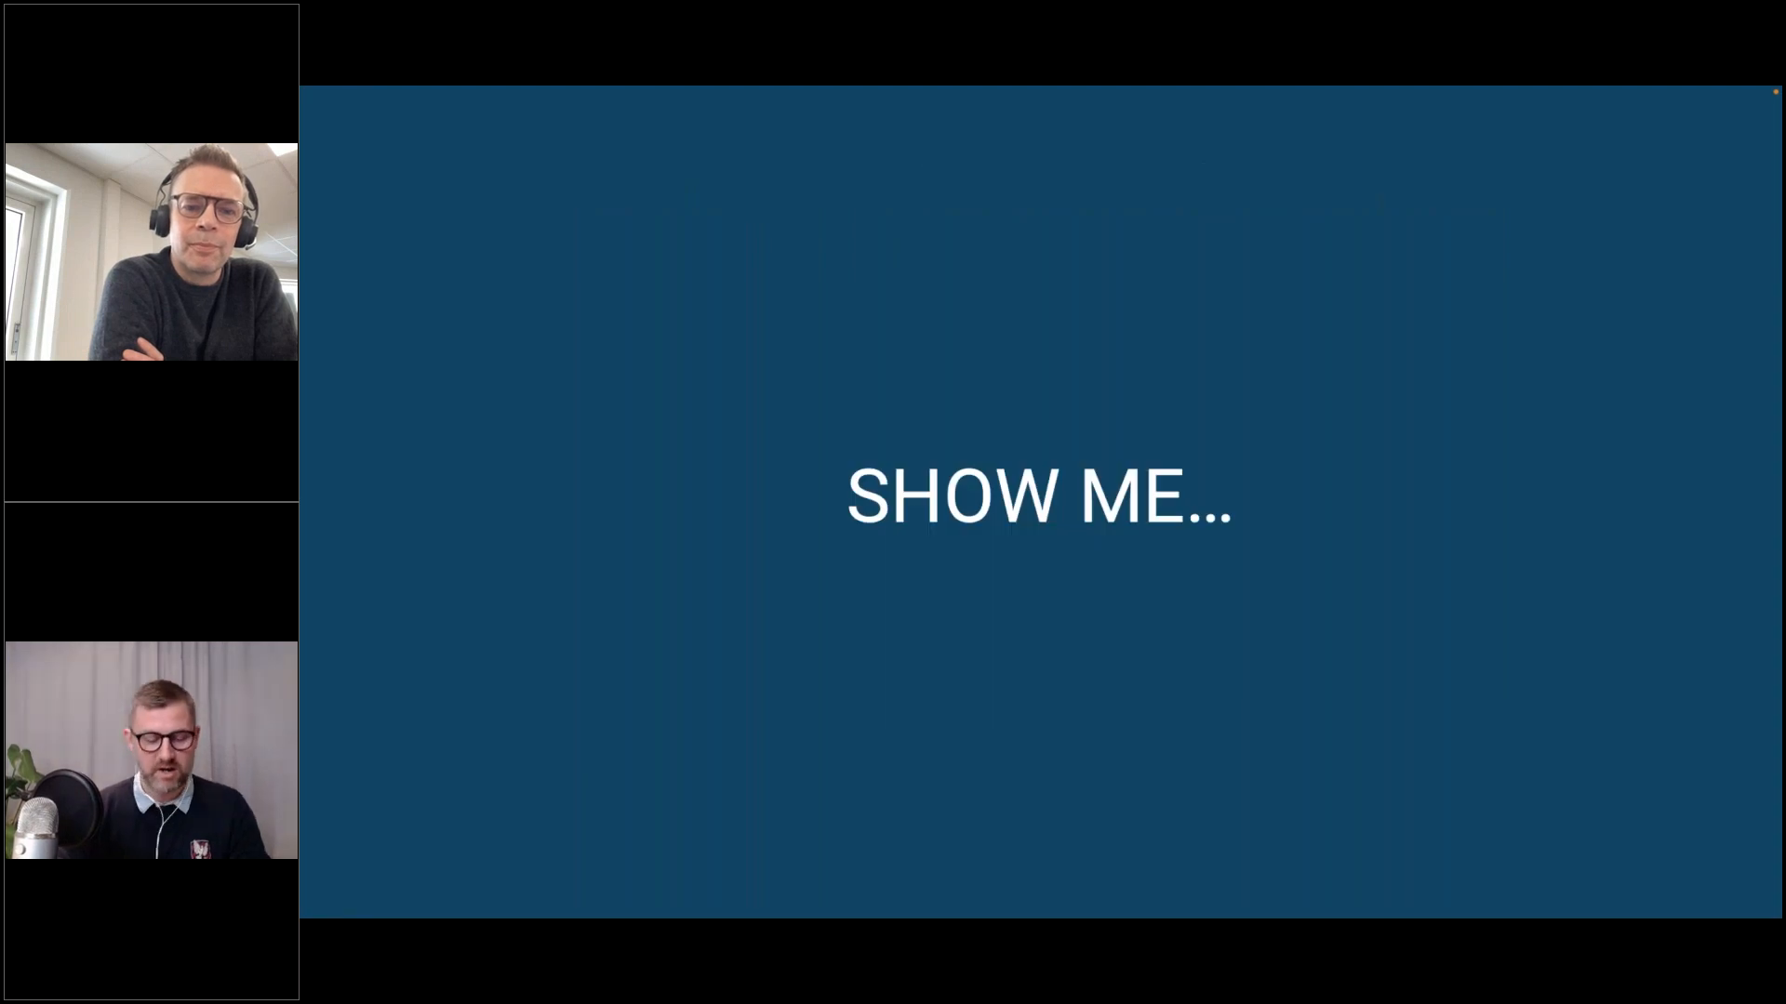
Step: Switch from the slides to eMarketeer, open the Webinar Journey automation and fit the whole journey in view
key("ctrl+Right")
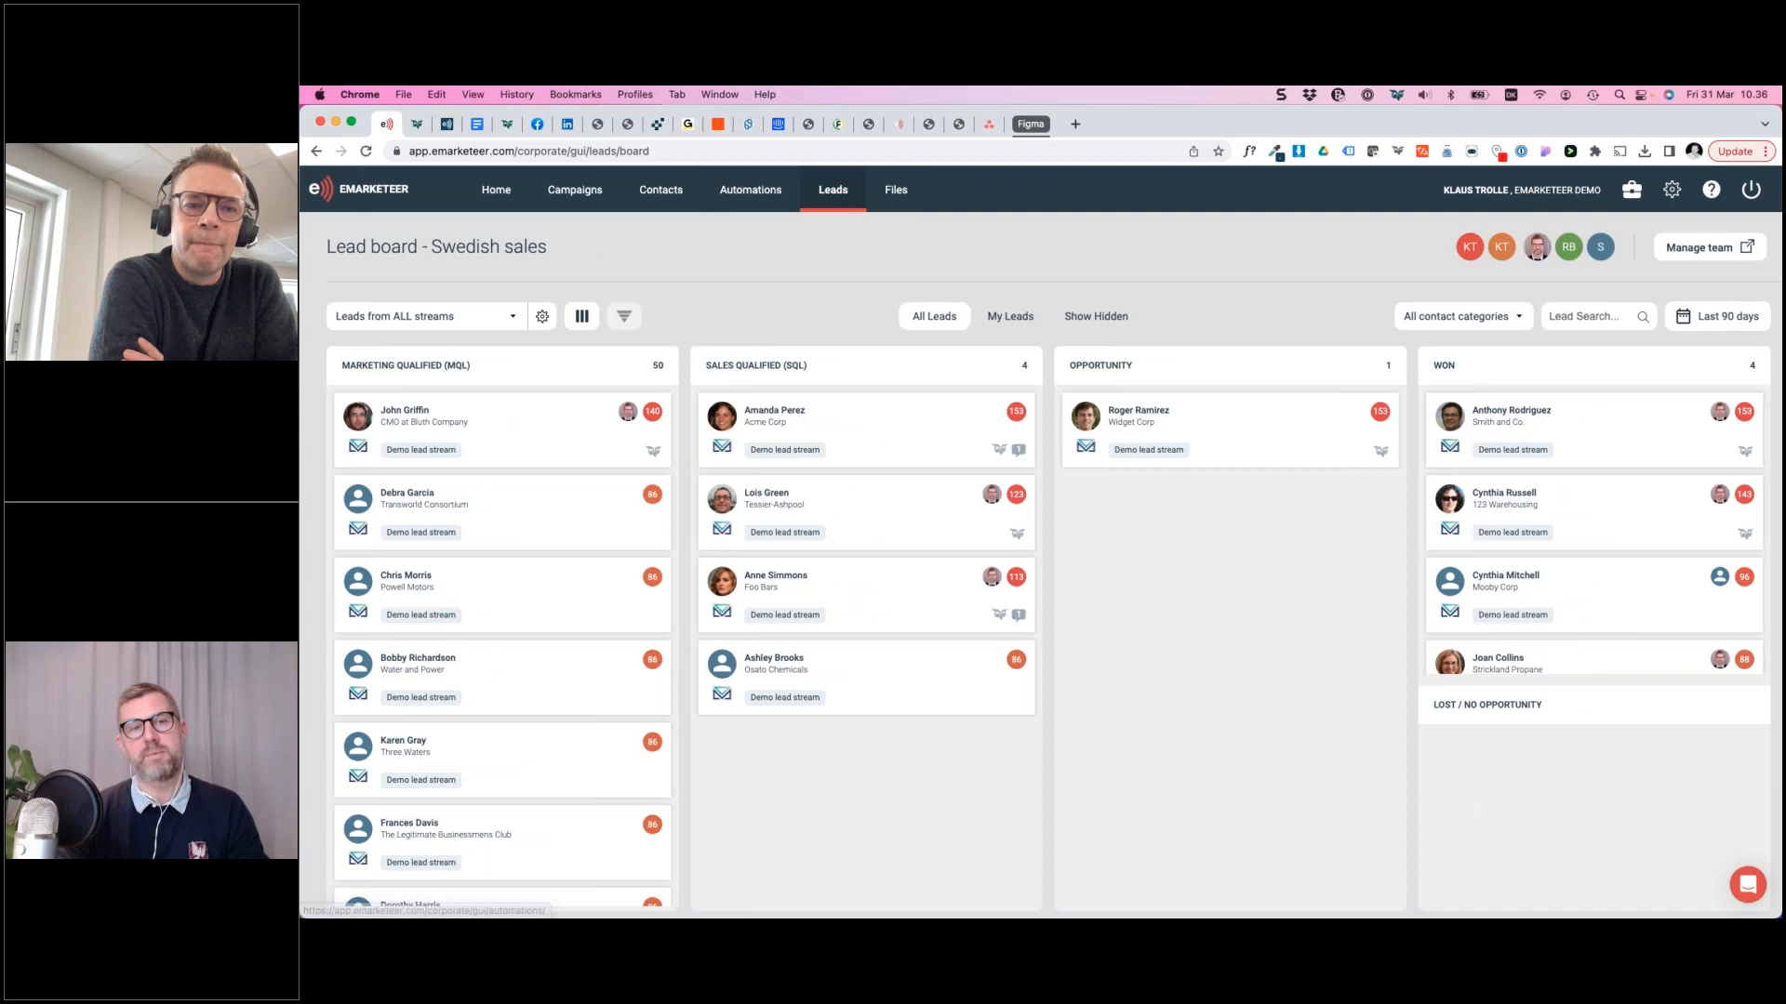
left_click(765, 210)
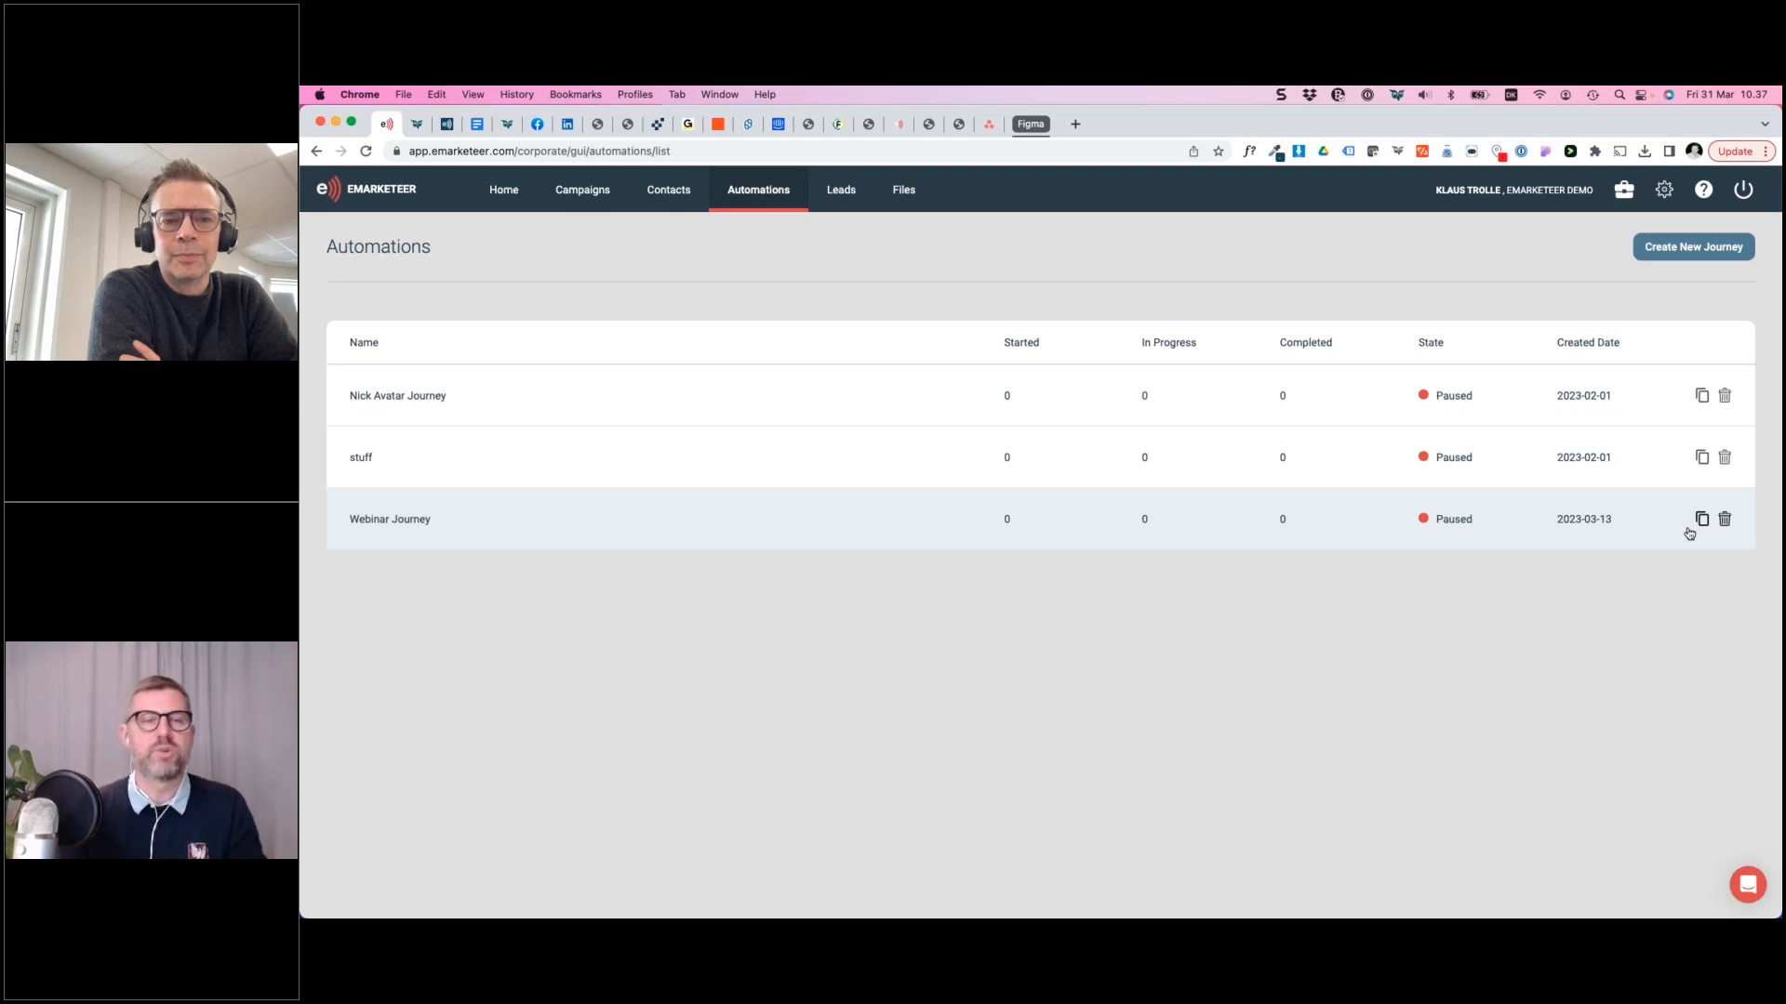
left_click(499, 526)
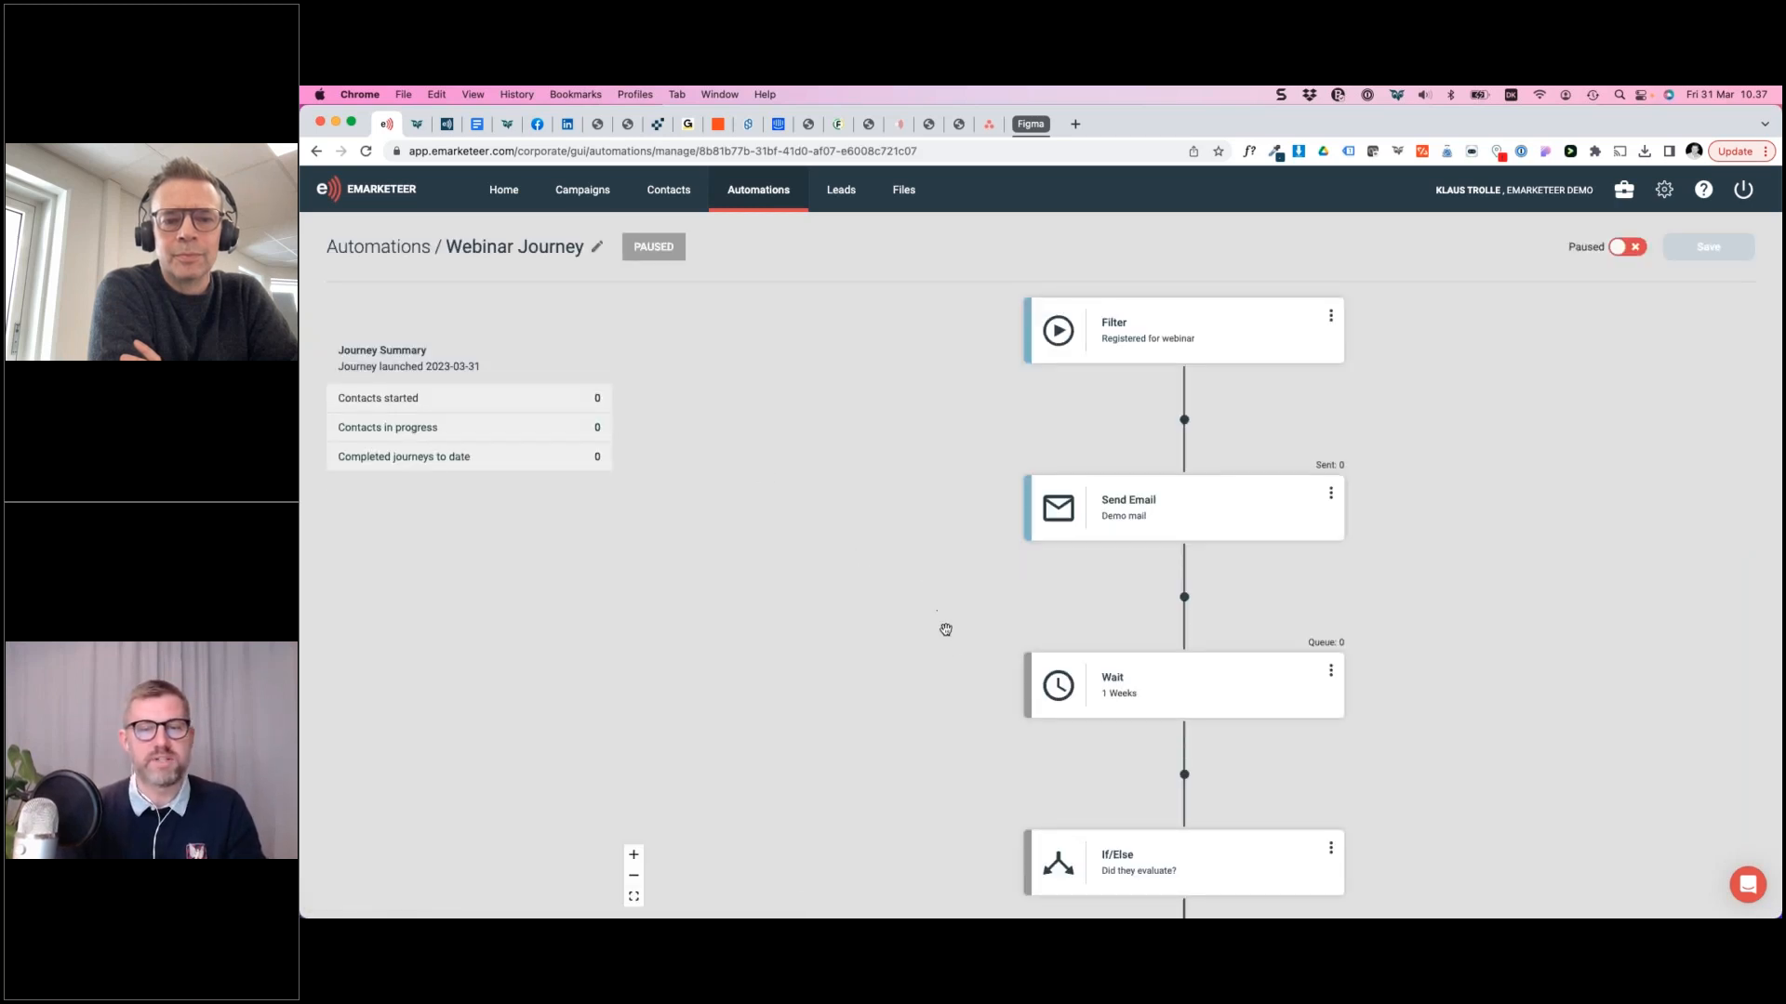
left_click_drag(947, 651, 764, 707)
left_click(632, 897)
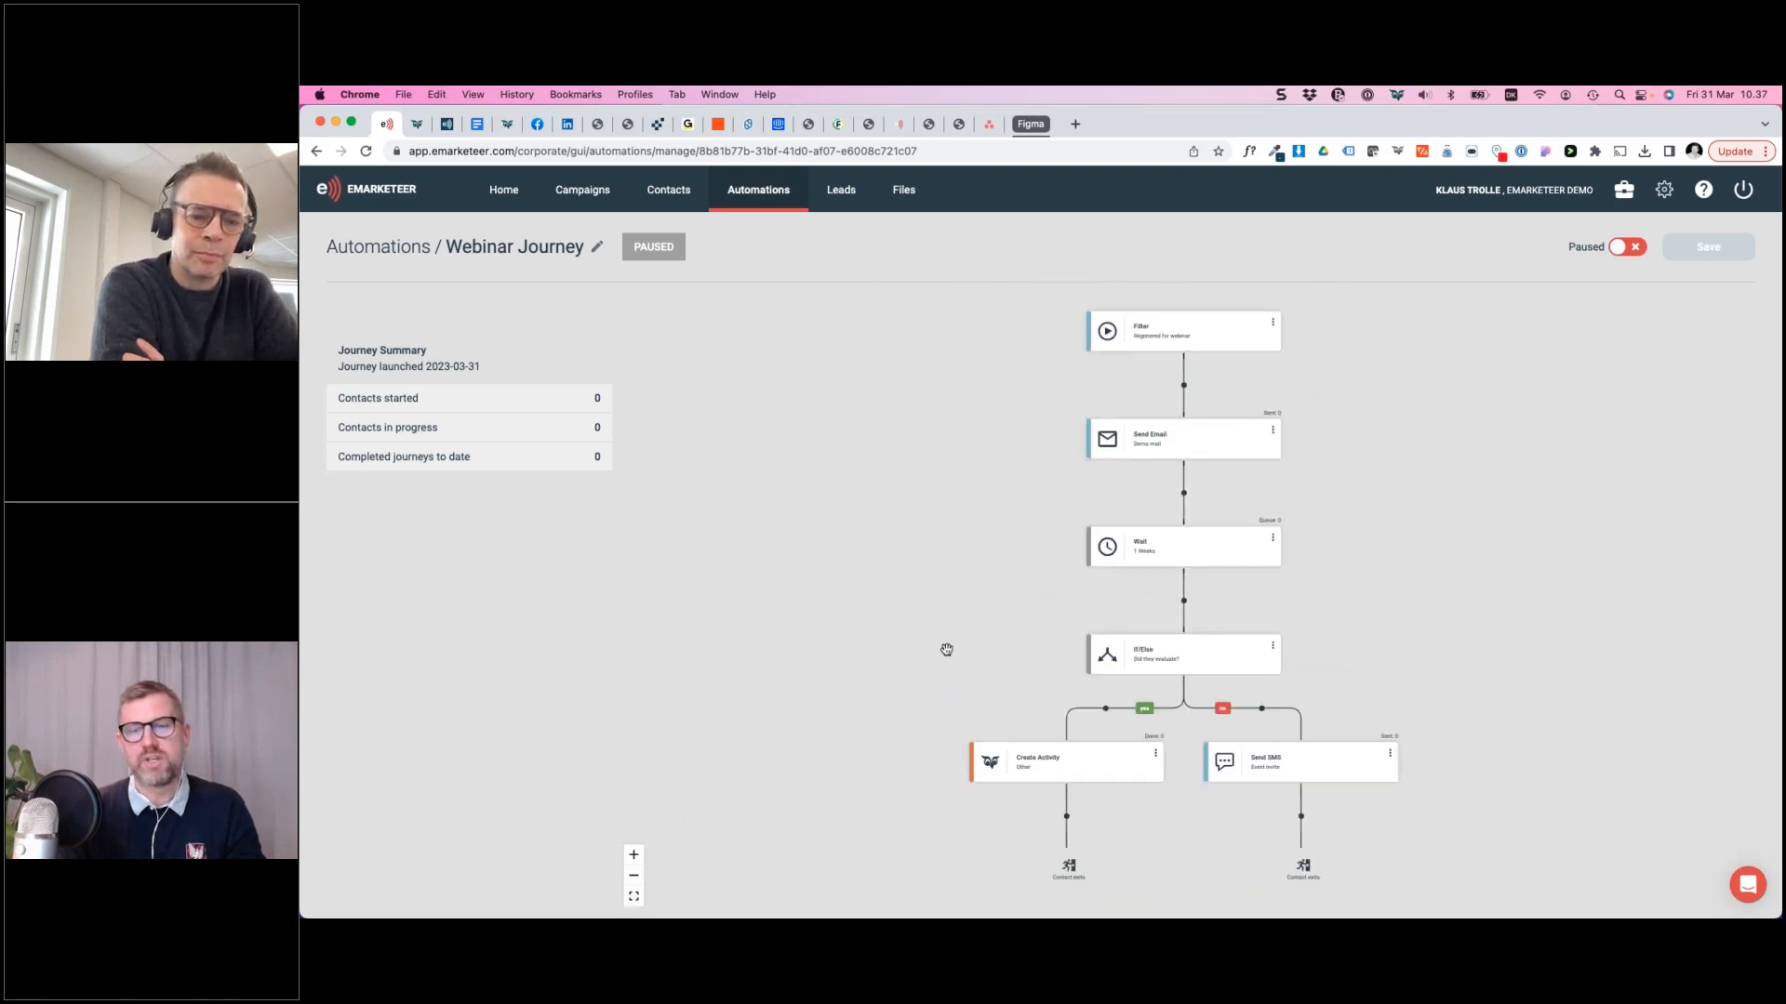
Step: Open the journey's Filter entry point, look through the available condition categories, and close it without changes
scroll(1049, 490, "up", 4)
left_click_drag(1049, 490, 891, 637)
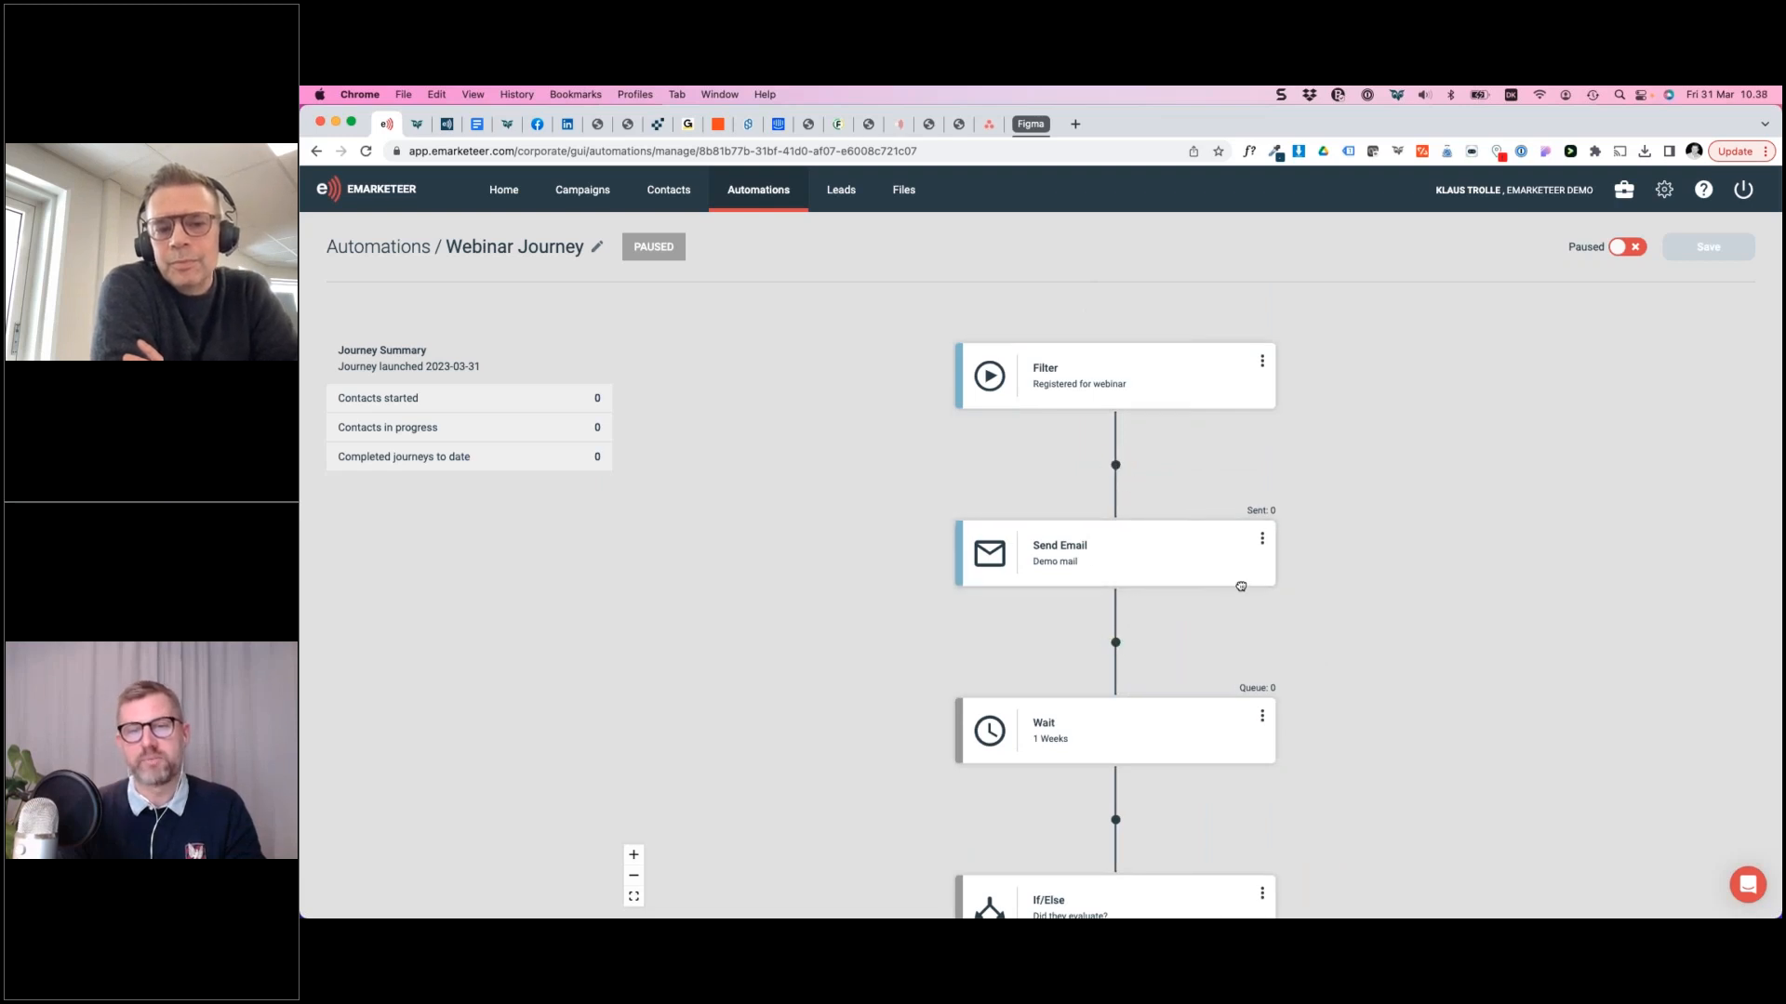
left_click_drag(1235, 397, 1152, 452)
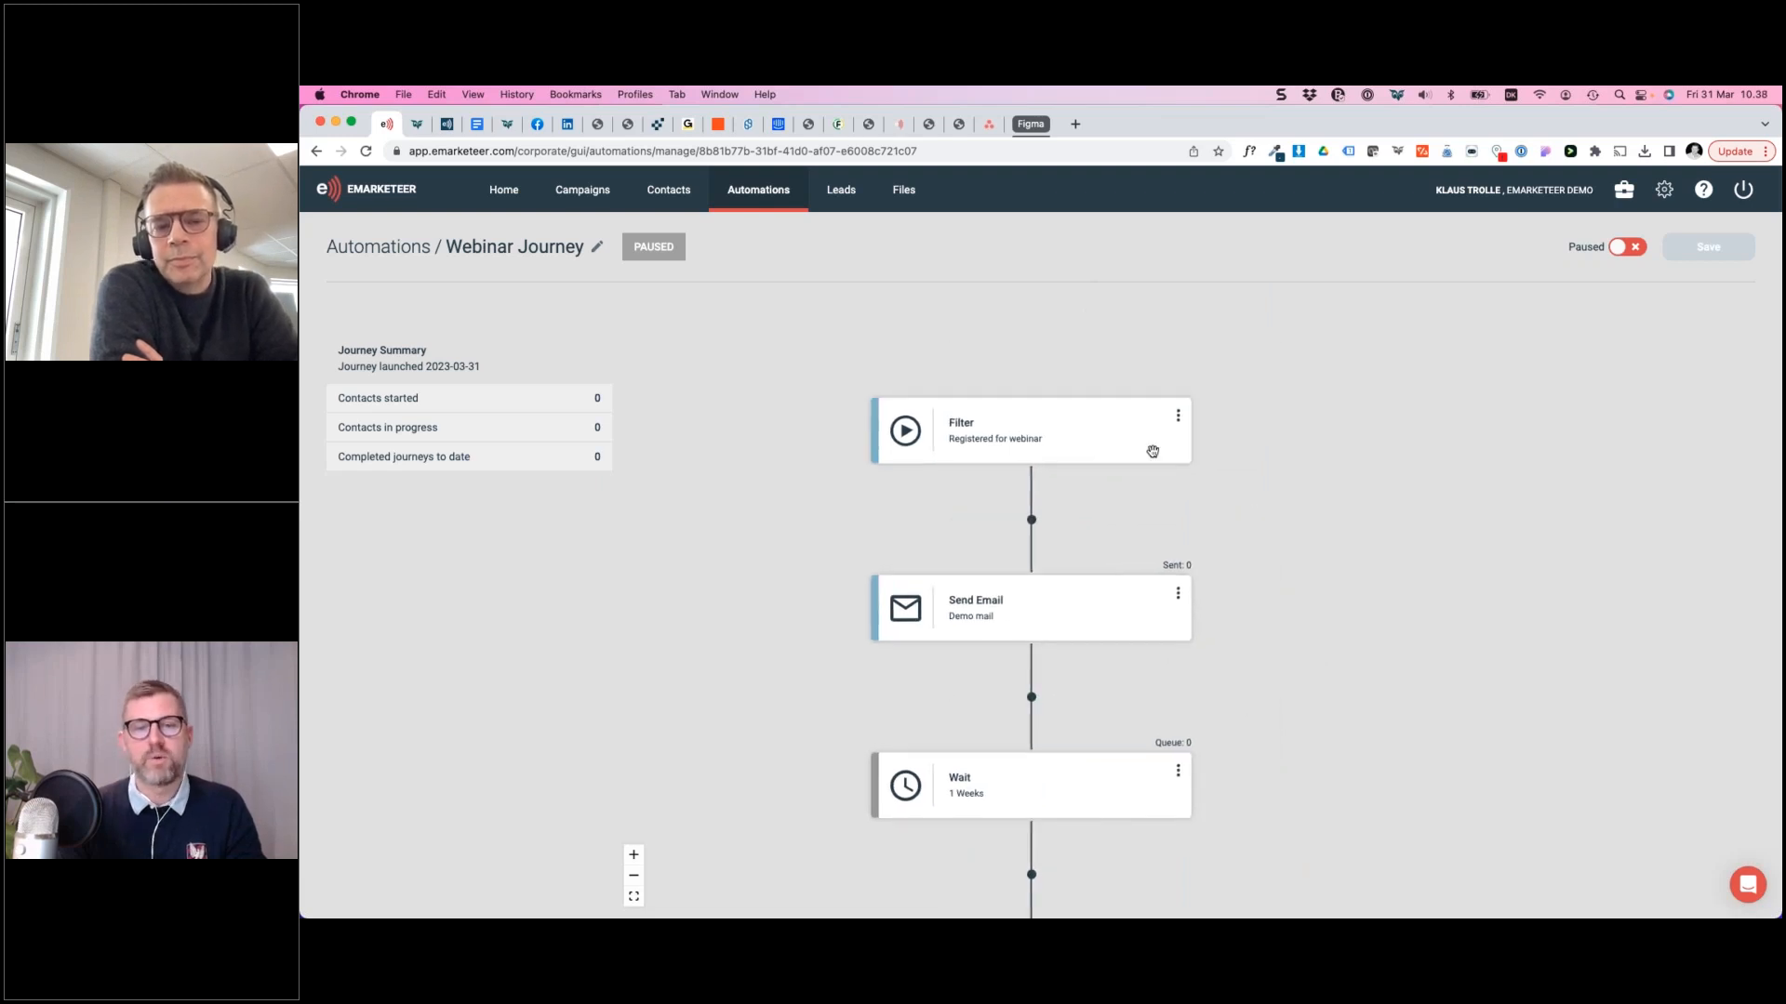
left_click(1071, 447)
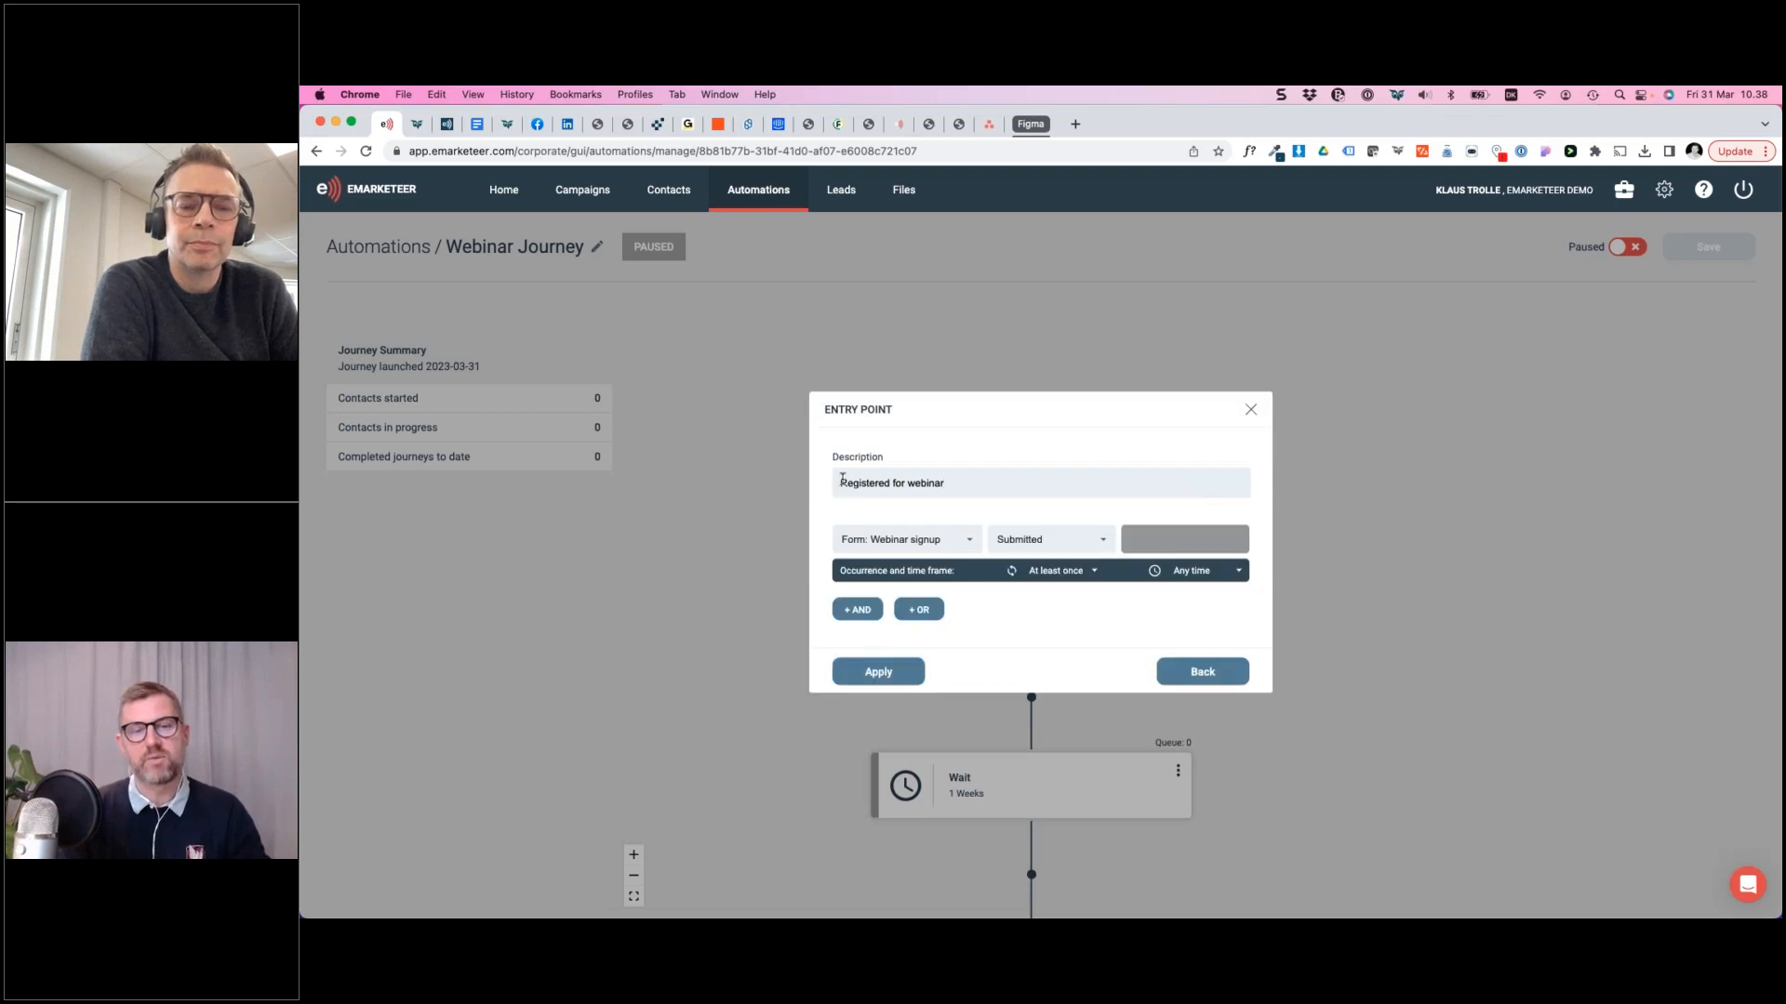
left_click(968, 544)
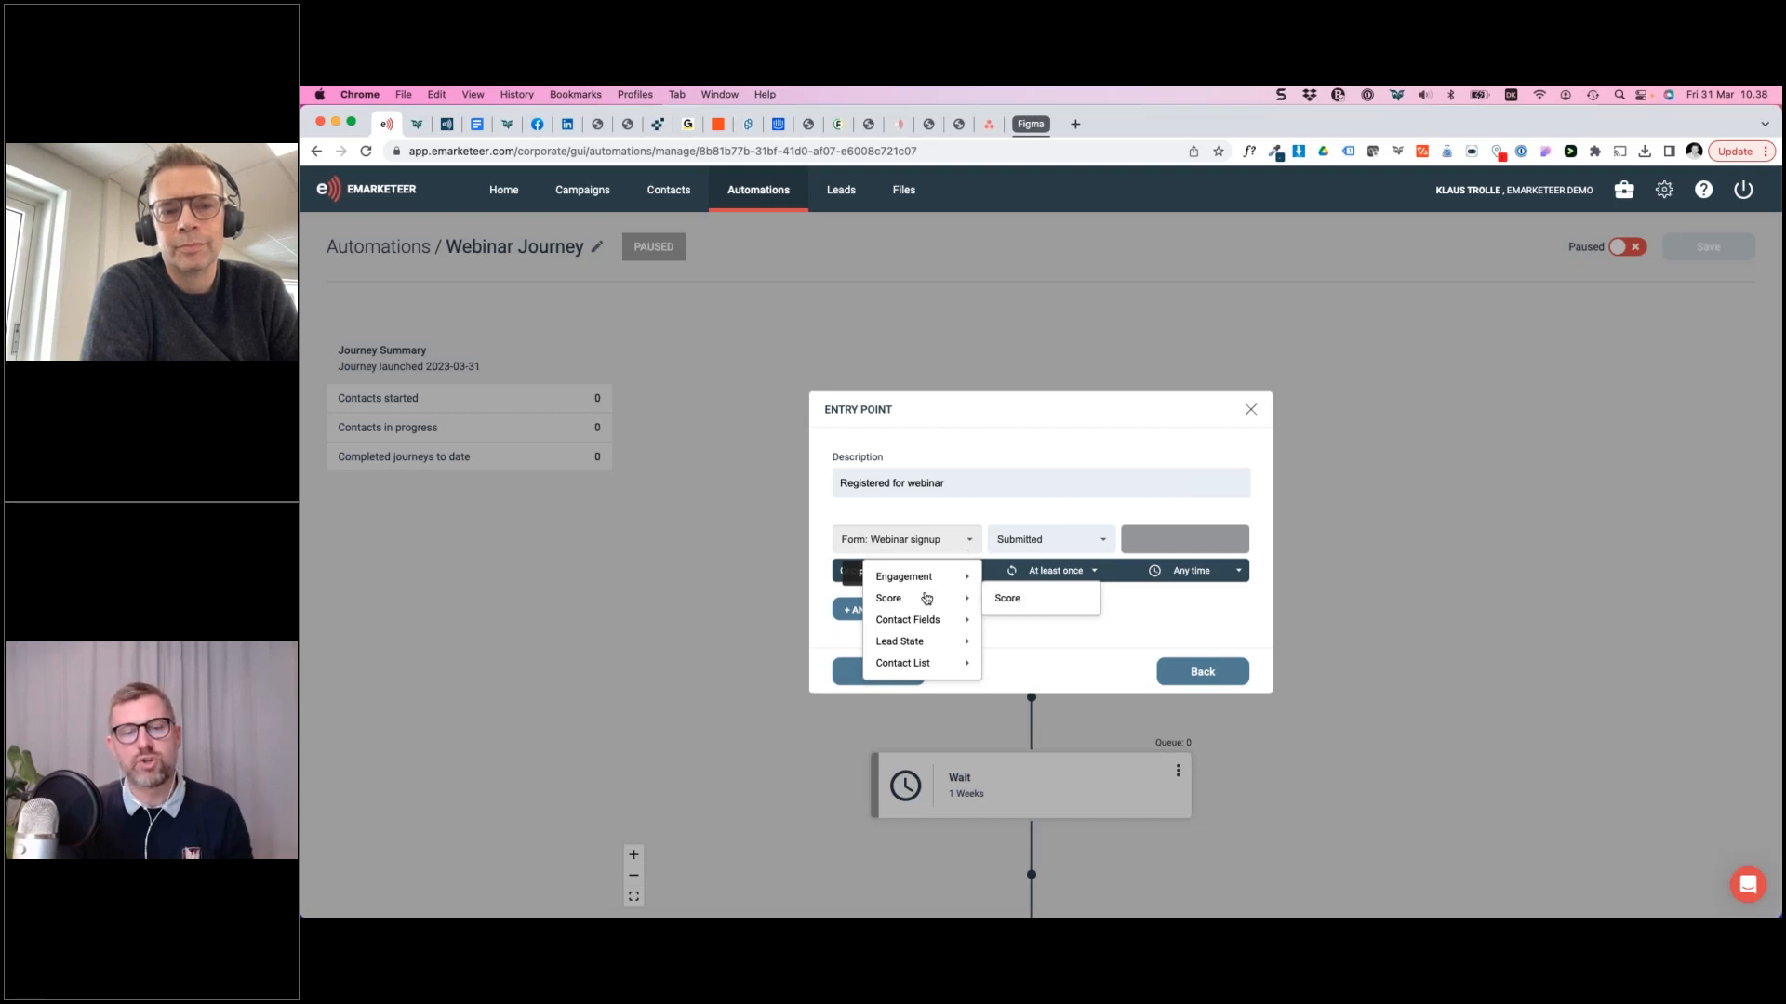
mouse_move(914, 621)
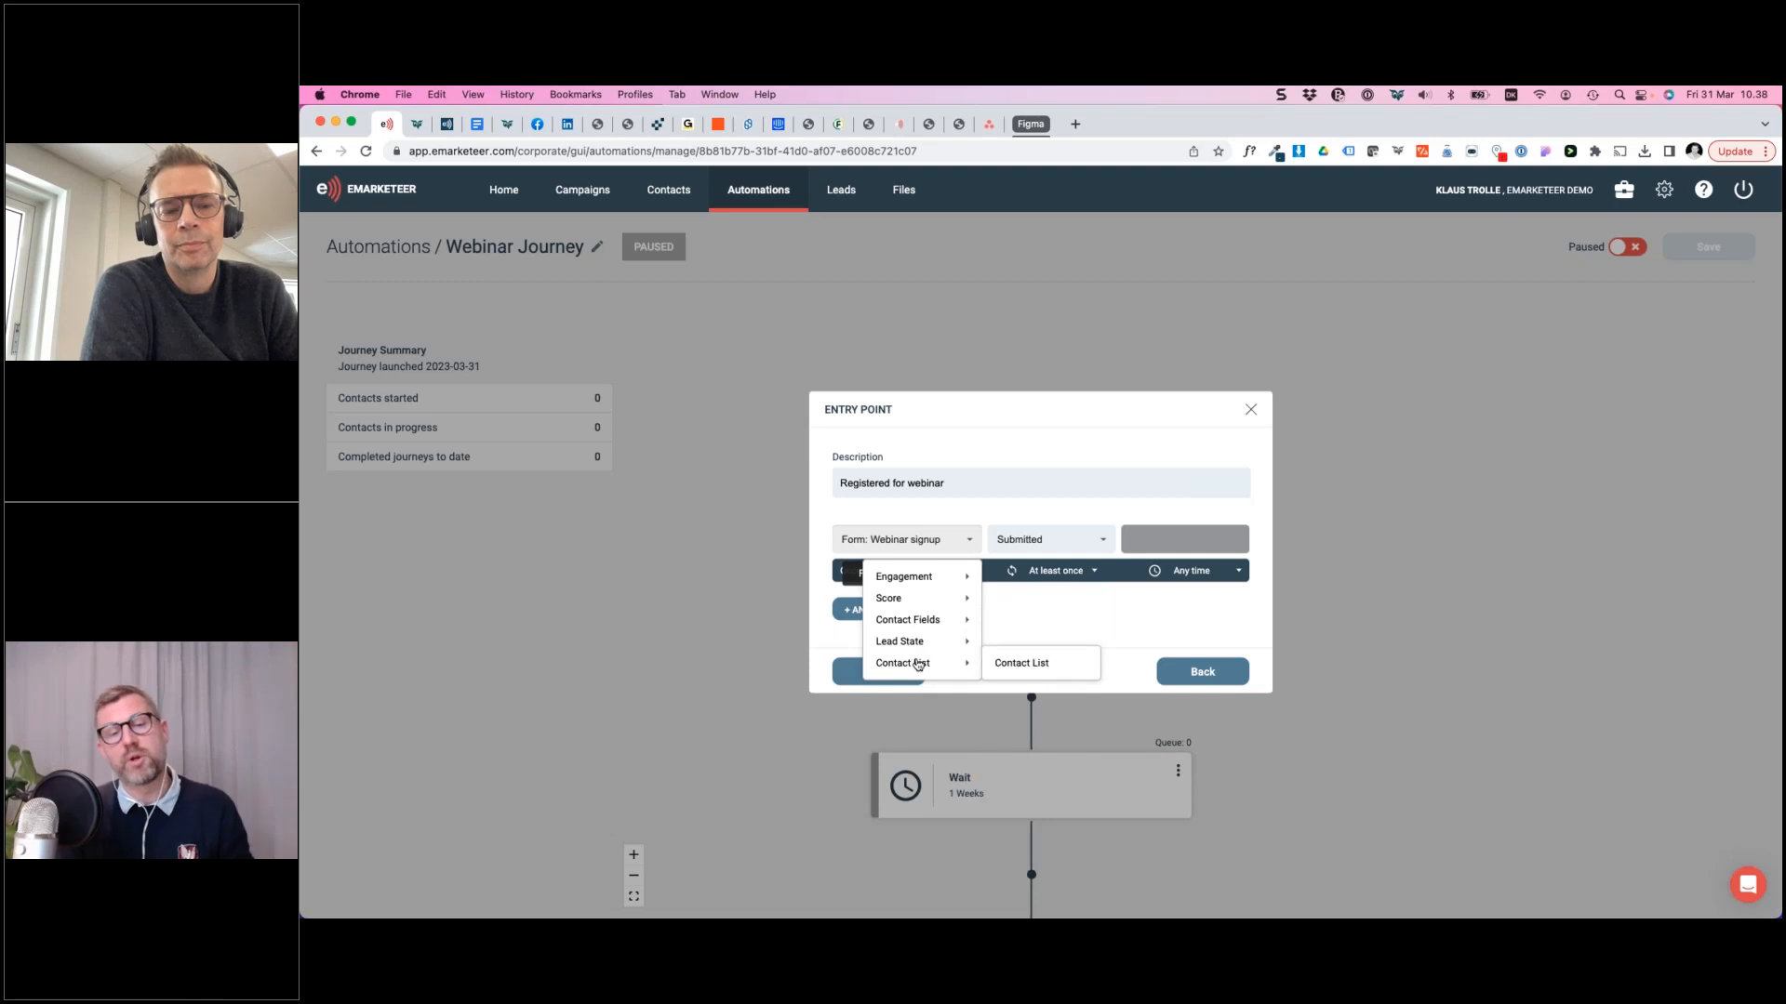
left_click(921, 510)
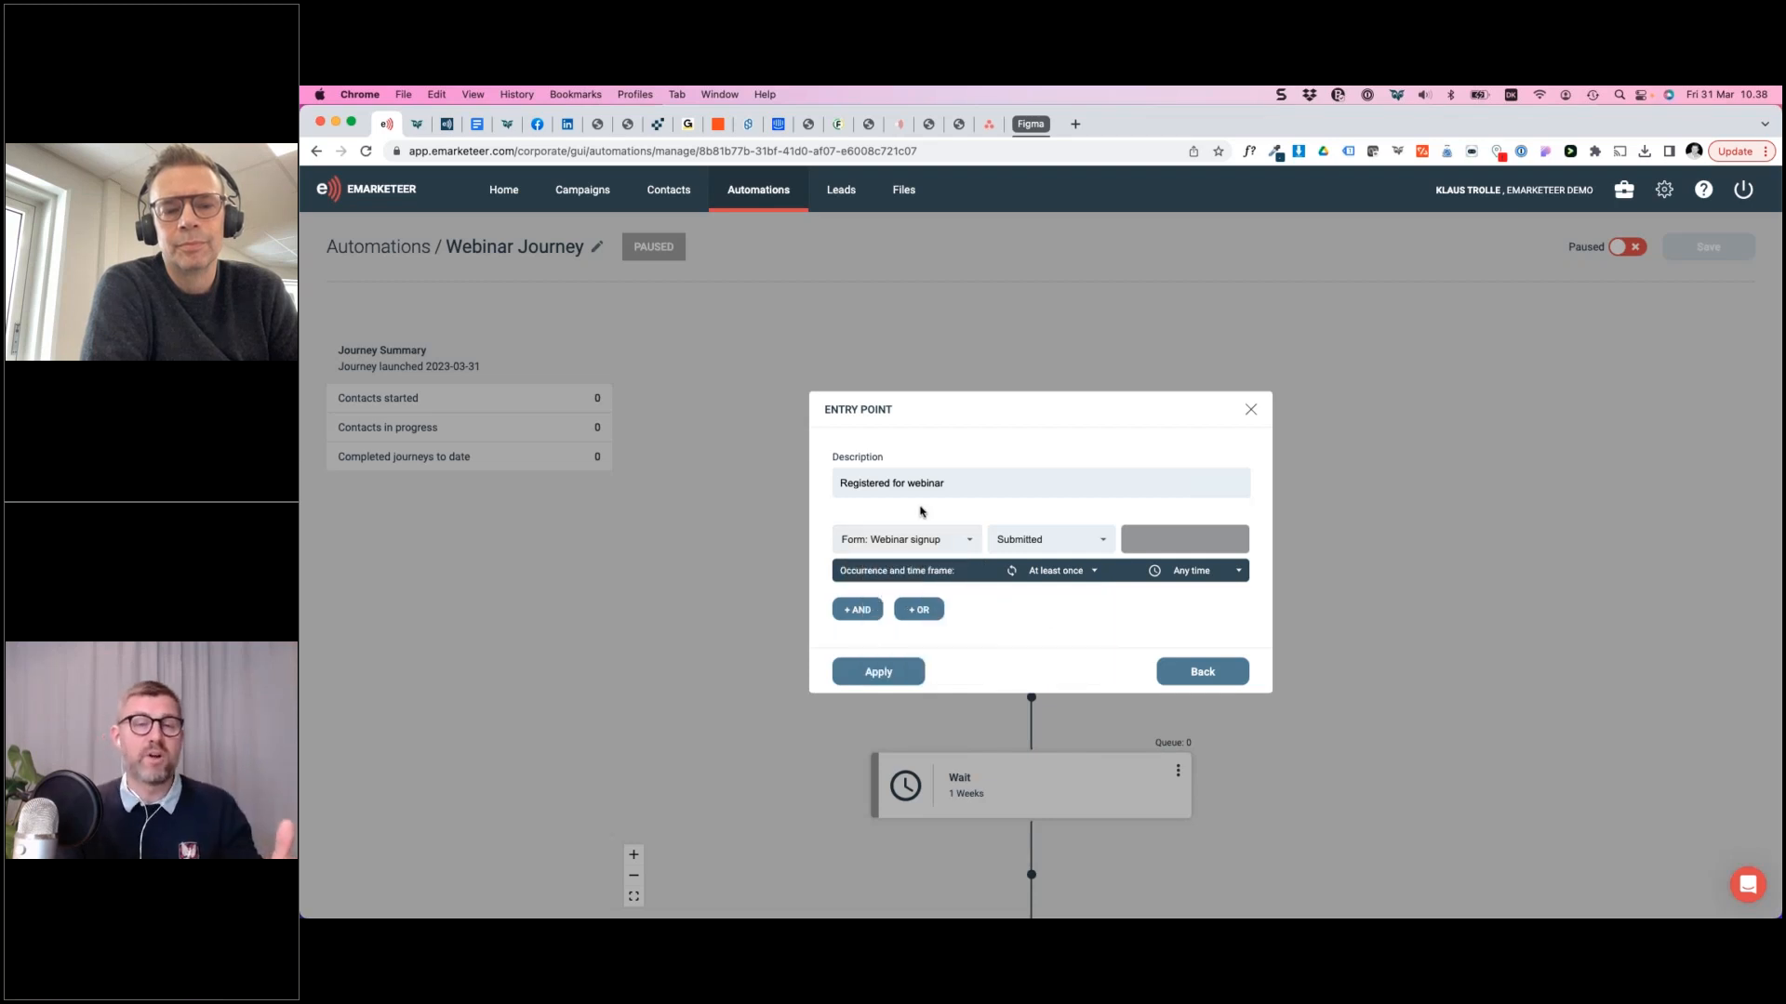
left_click(1252, 412)
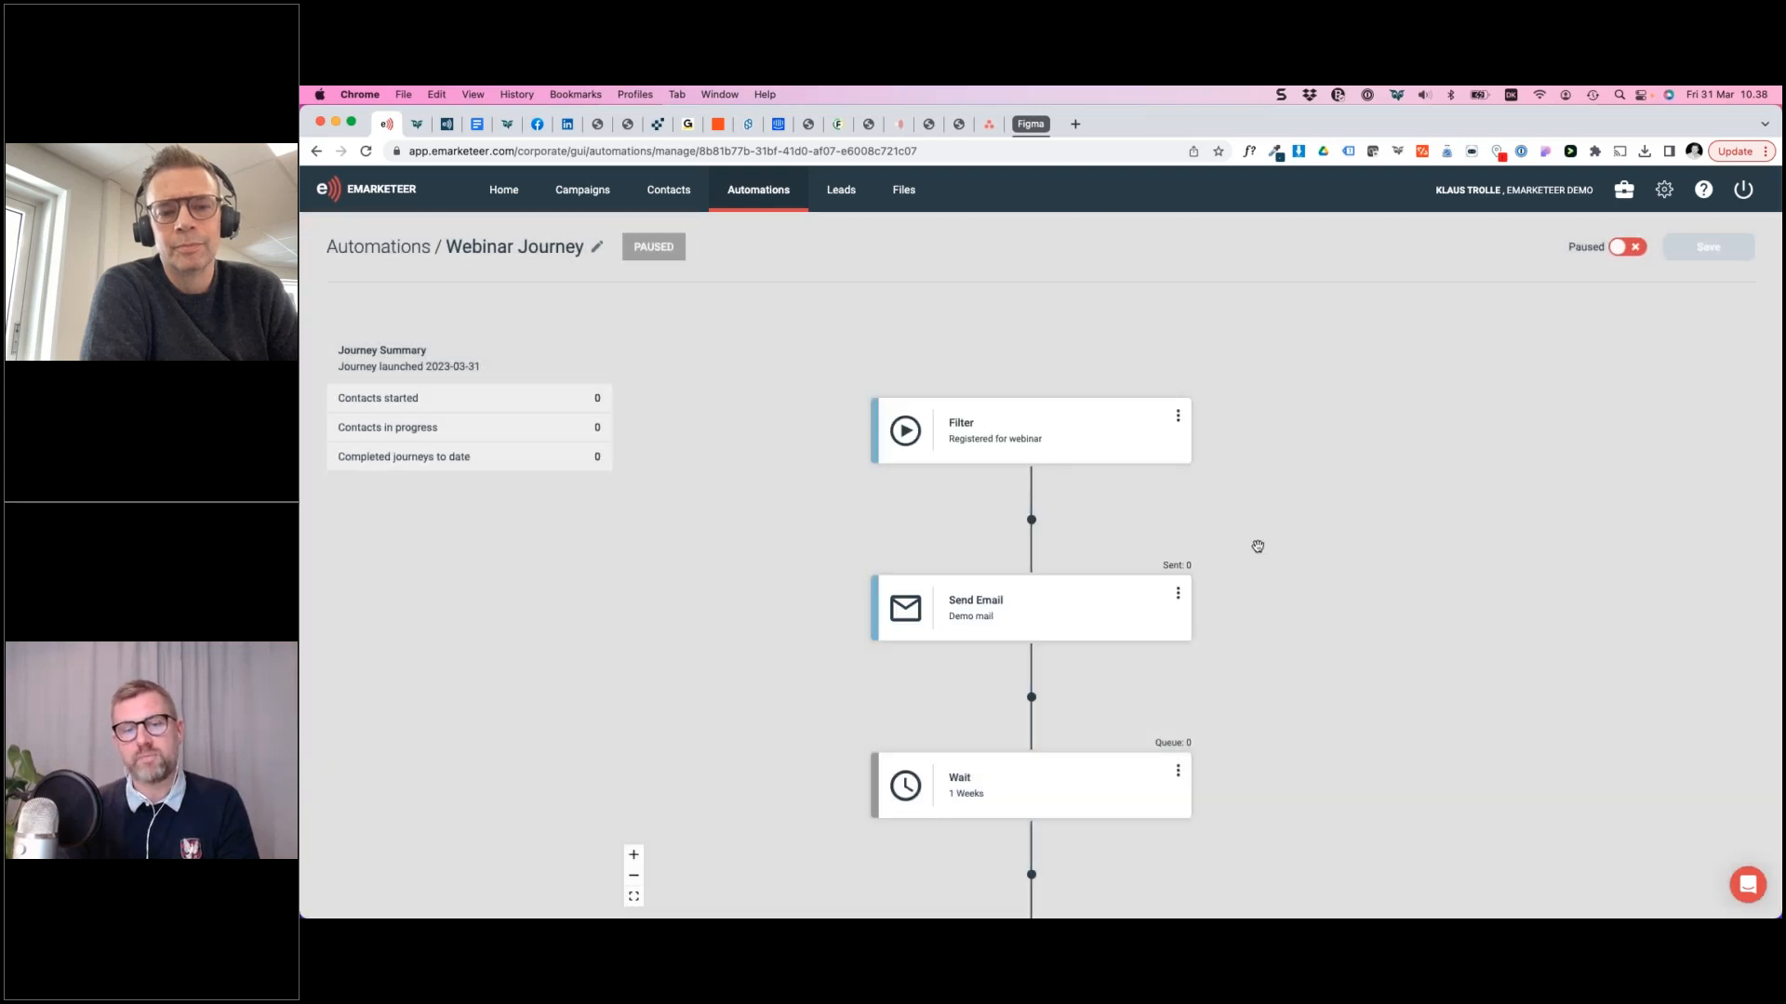
Step: Show the journey components that can be added between the Filter and Send Email points, and close the list
scroll(1255, 524, "down", 3)
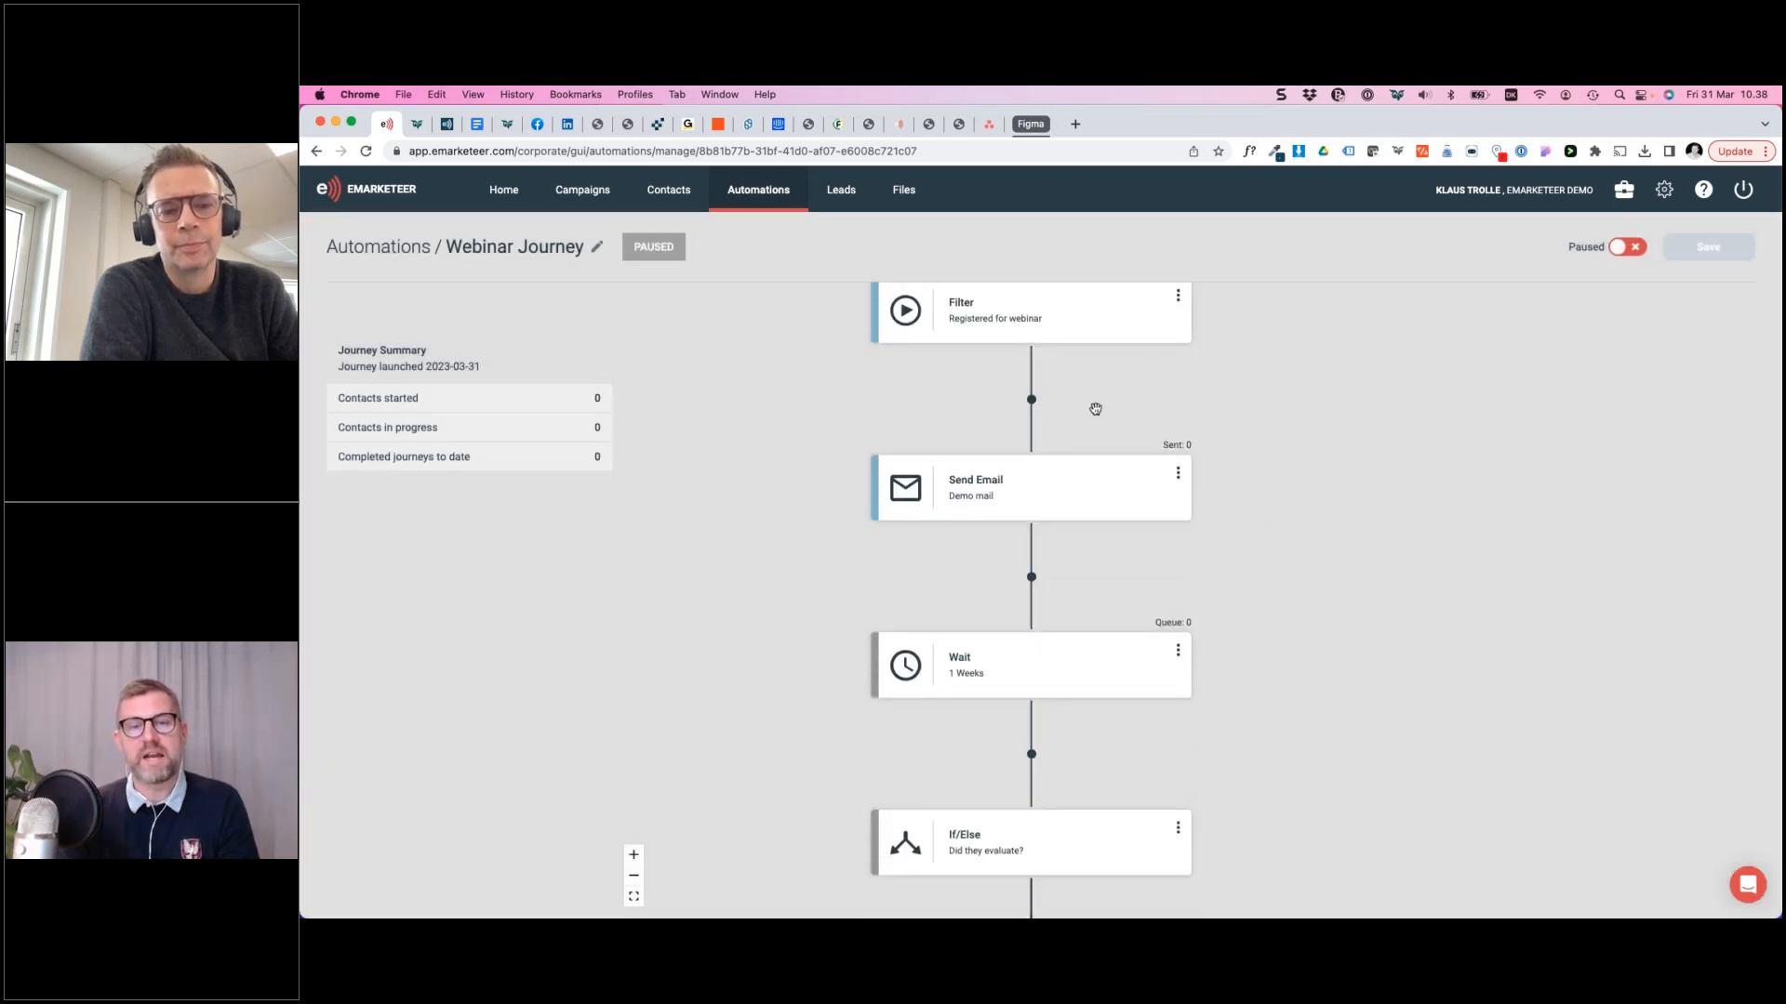
left_click(1031, 400)
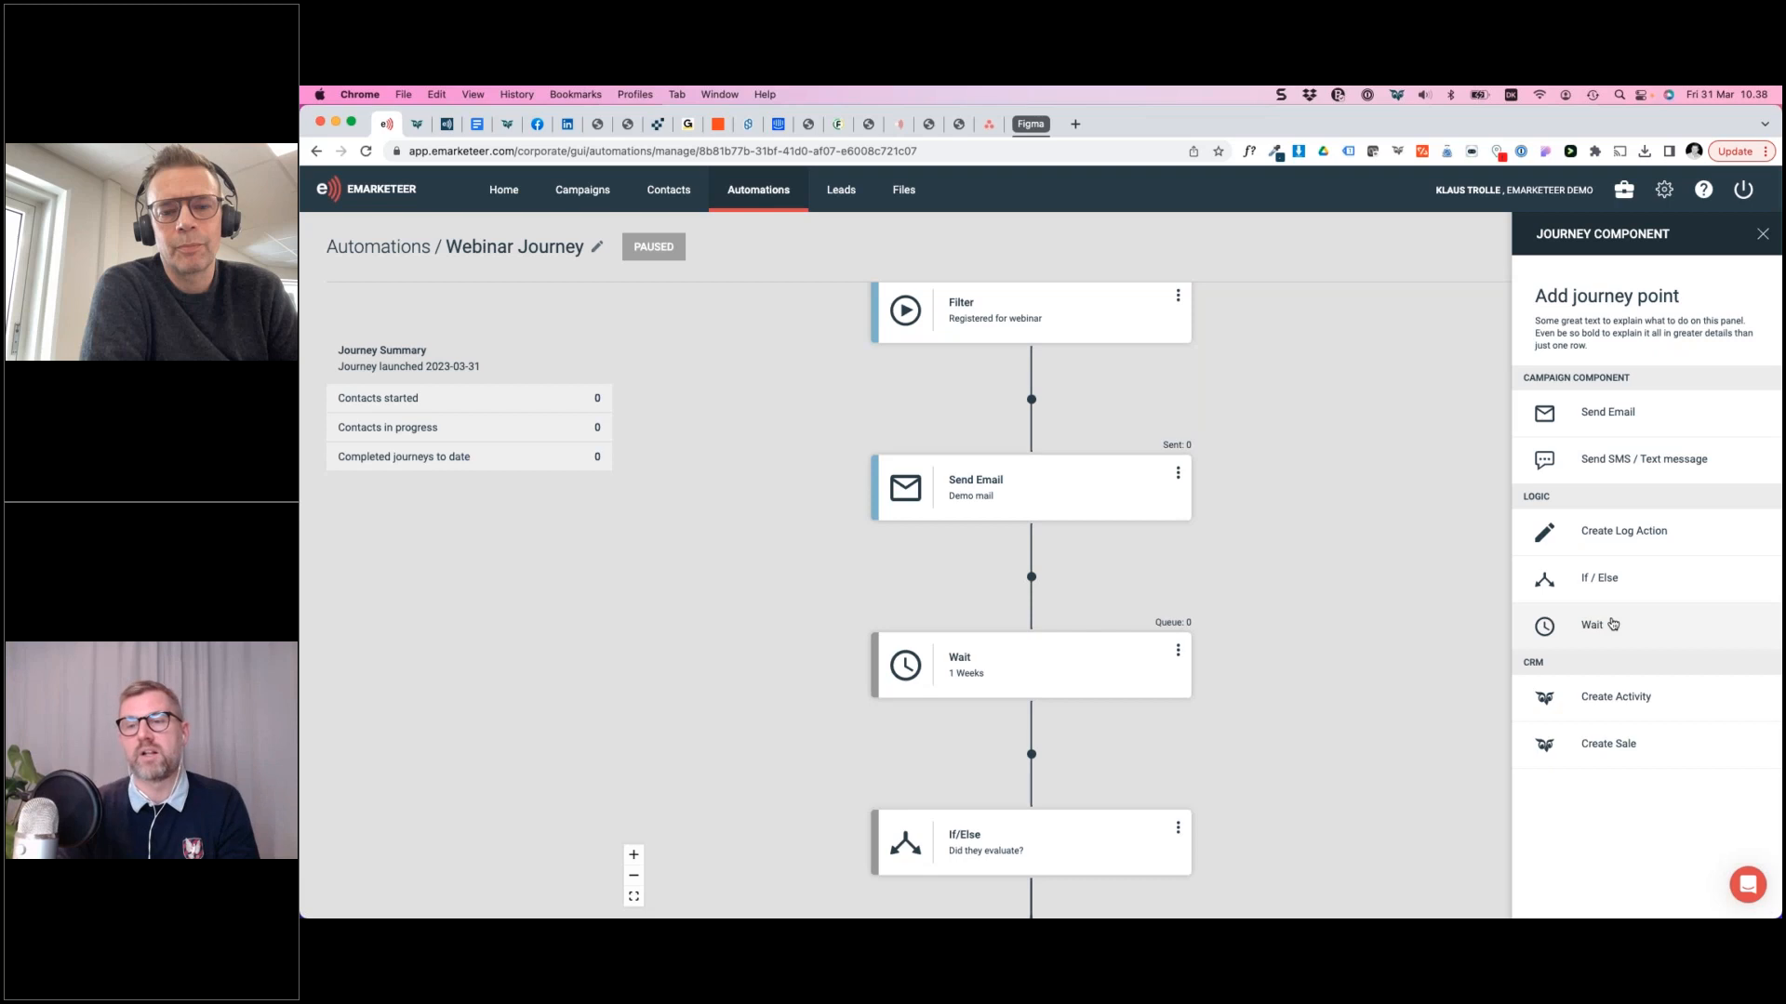
left_click(1455, 575)
Step: View the settings of the Send Email point and the Wait point, closing each without changes
left_click(1082, 522)
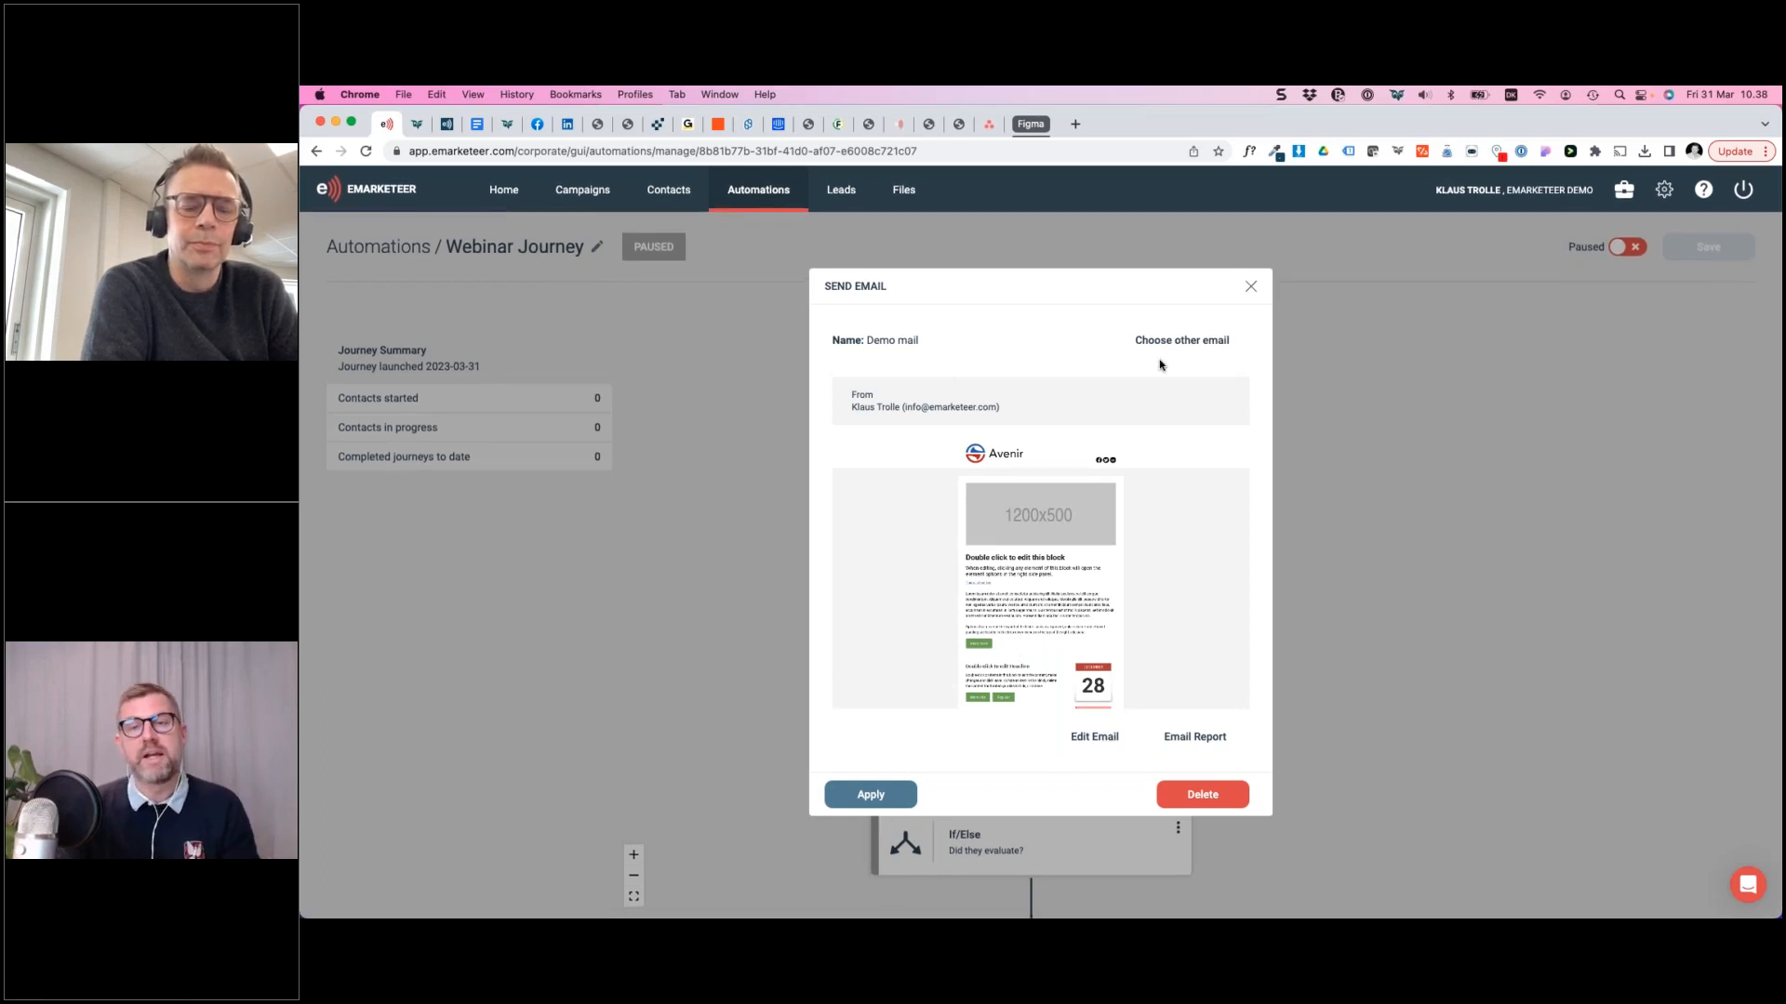
left_click(1251, 286)
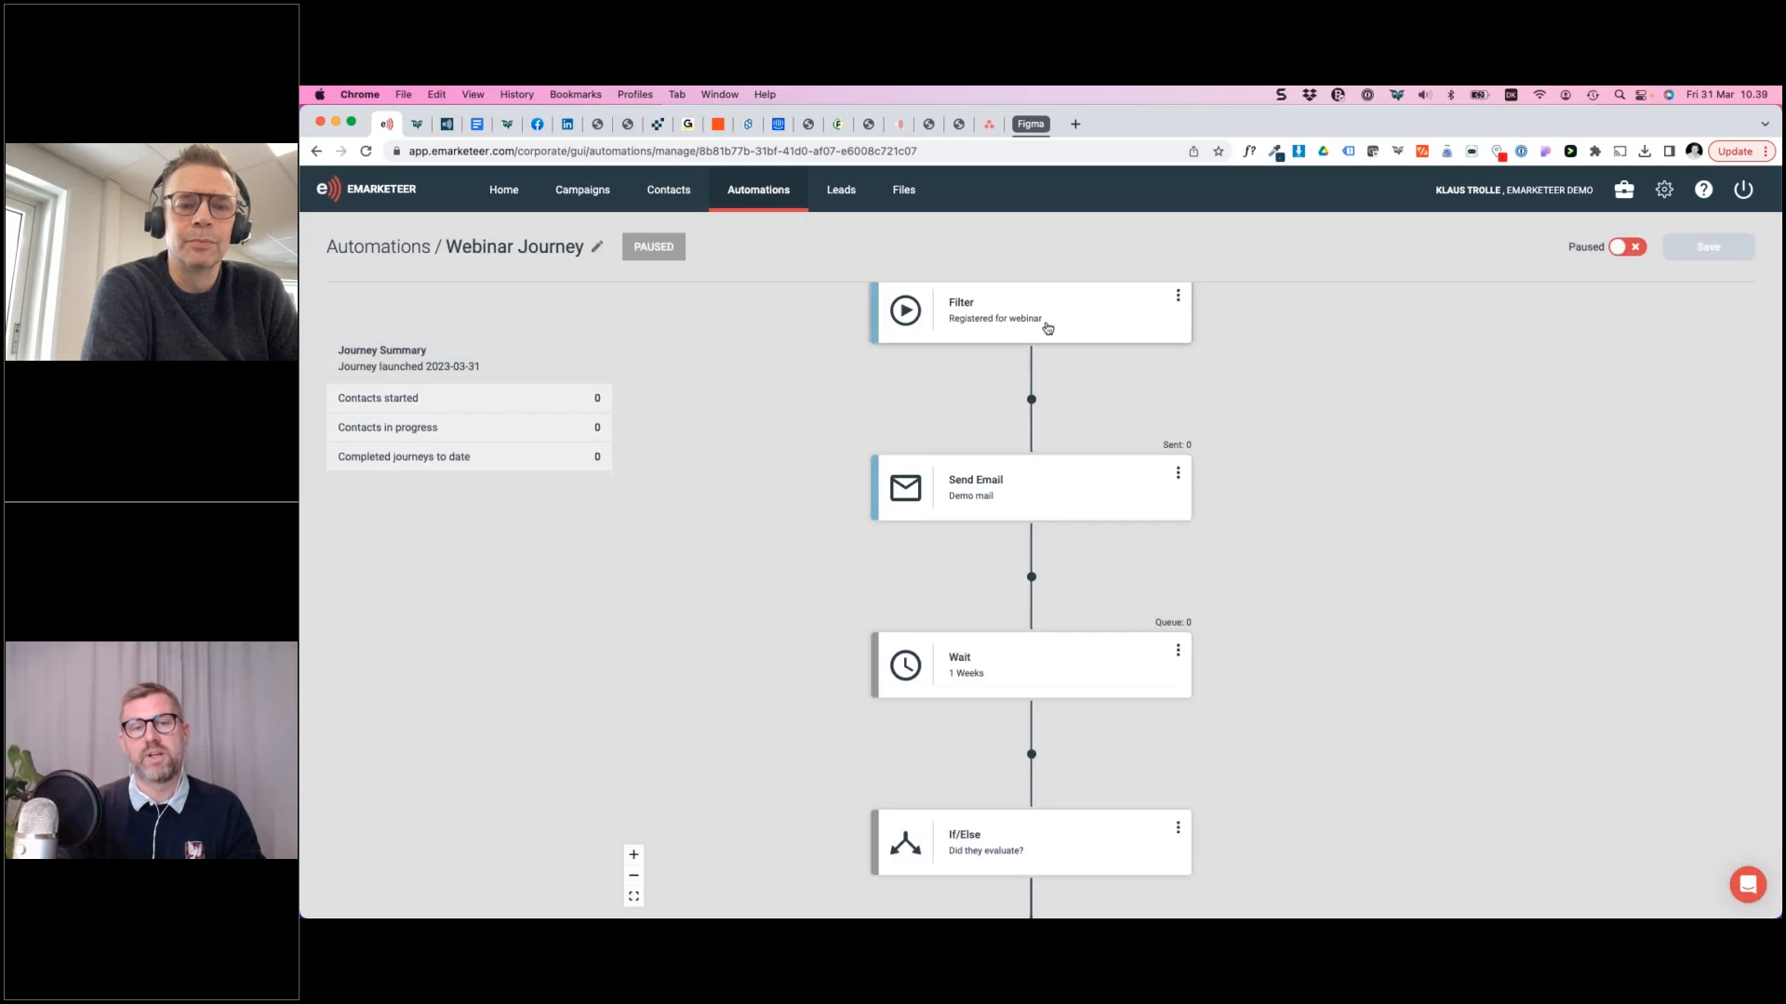
scroll(1020, 452, "down", 1)
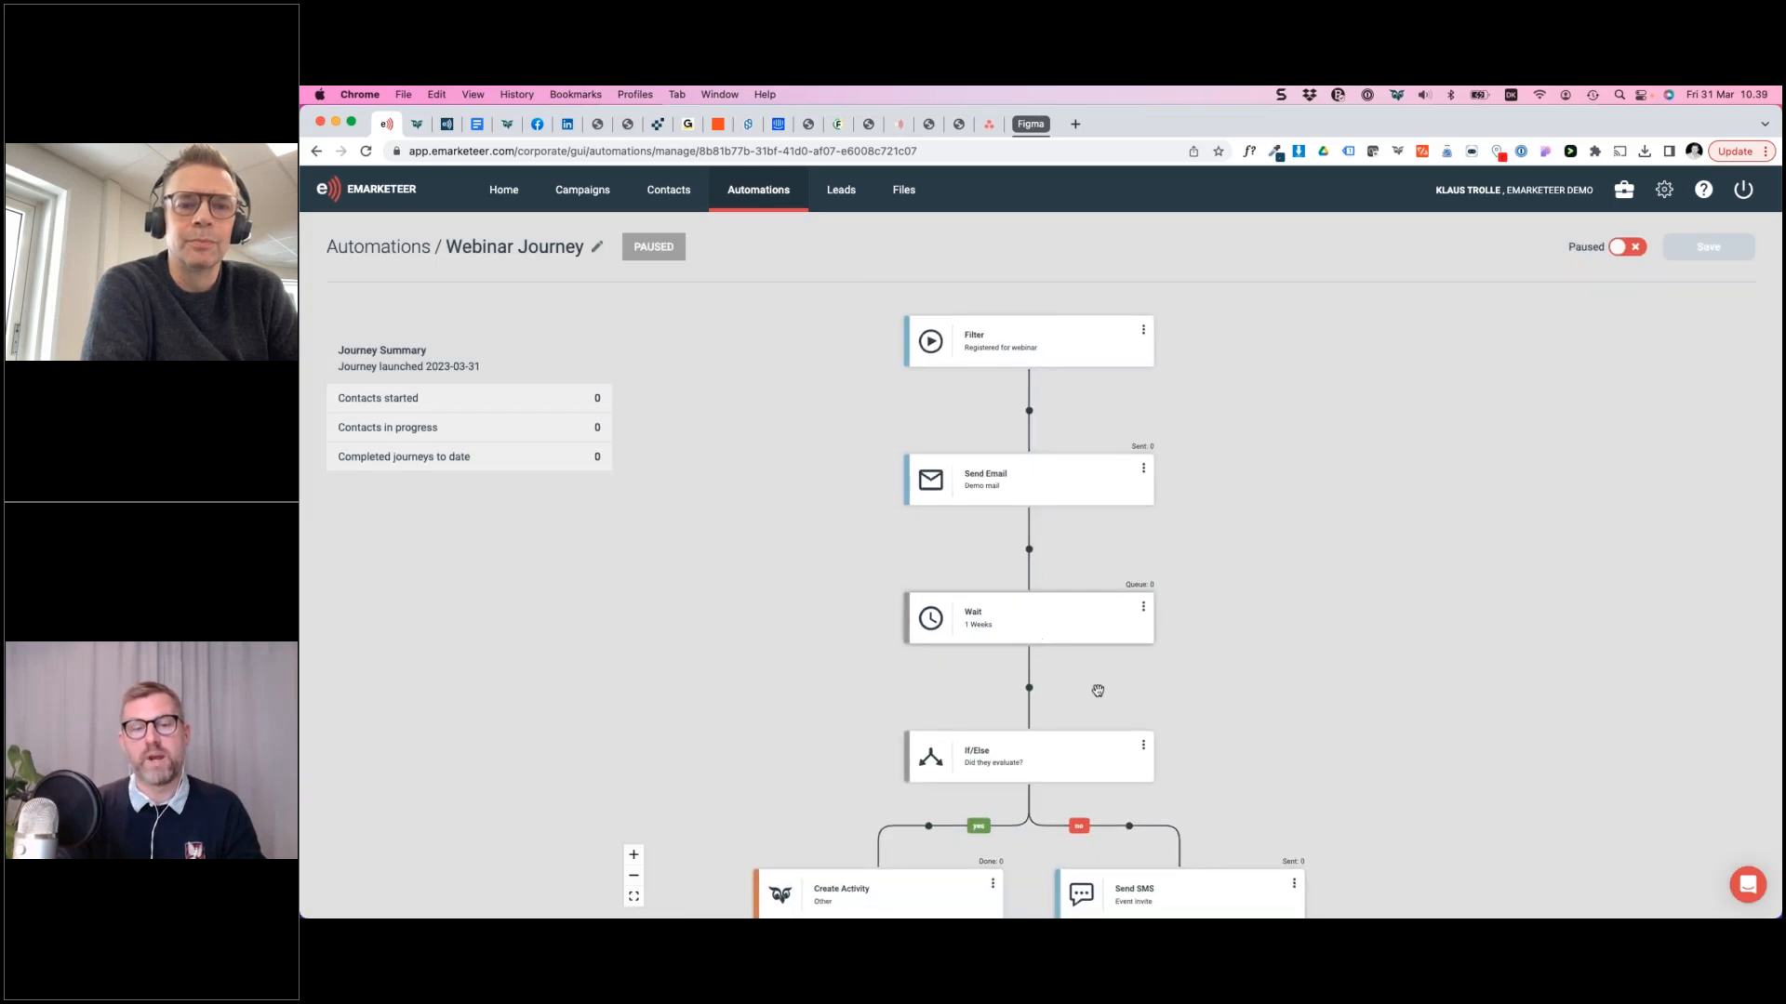
left_click_drag(1097, 690, 1101, 547)
scroll(1105, 543, "up", 1)
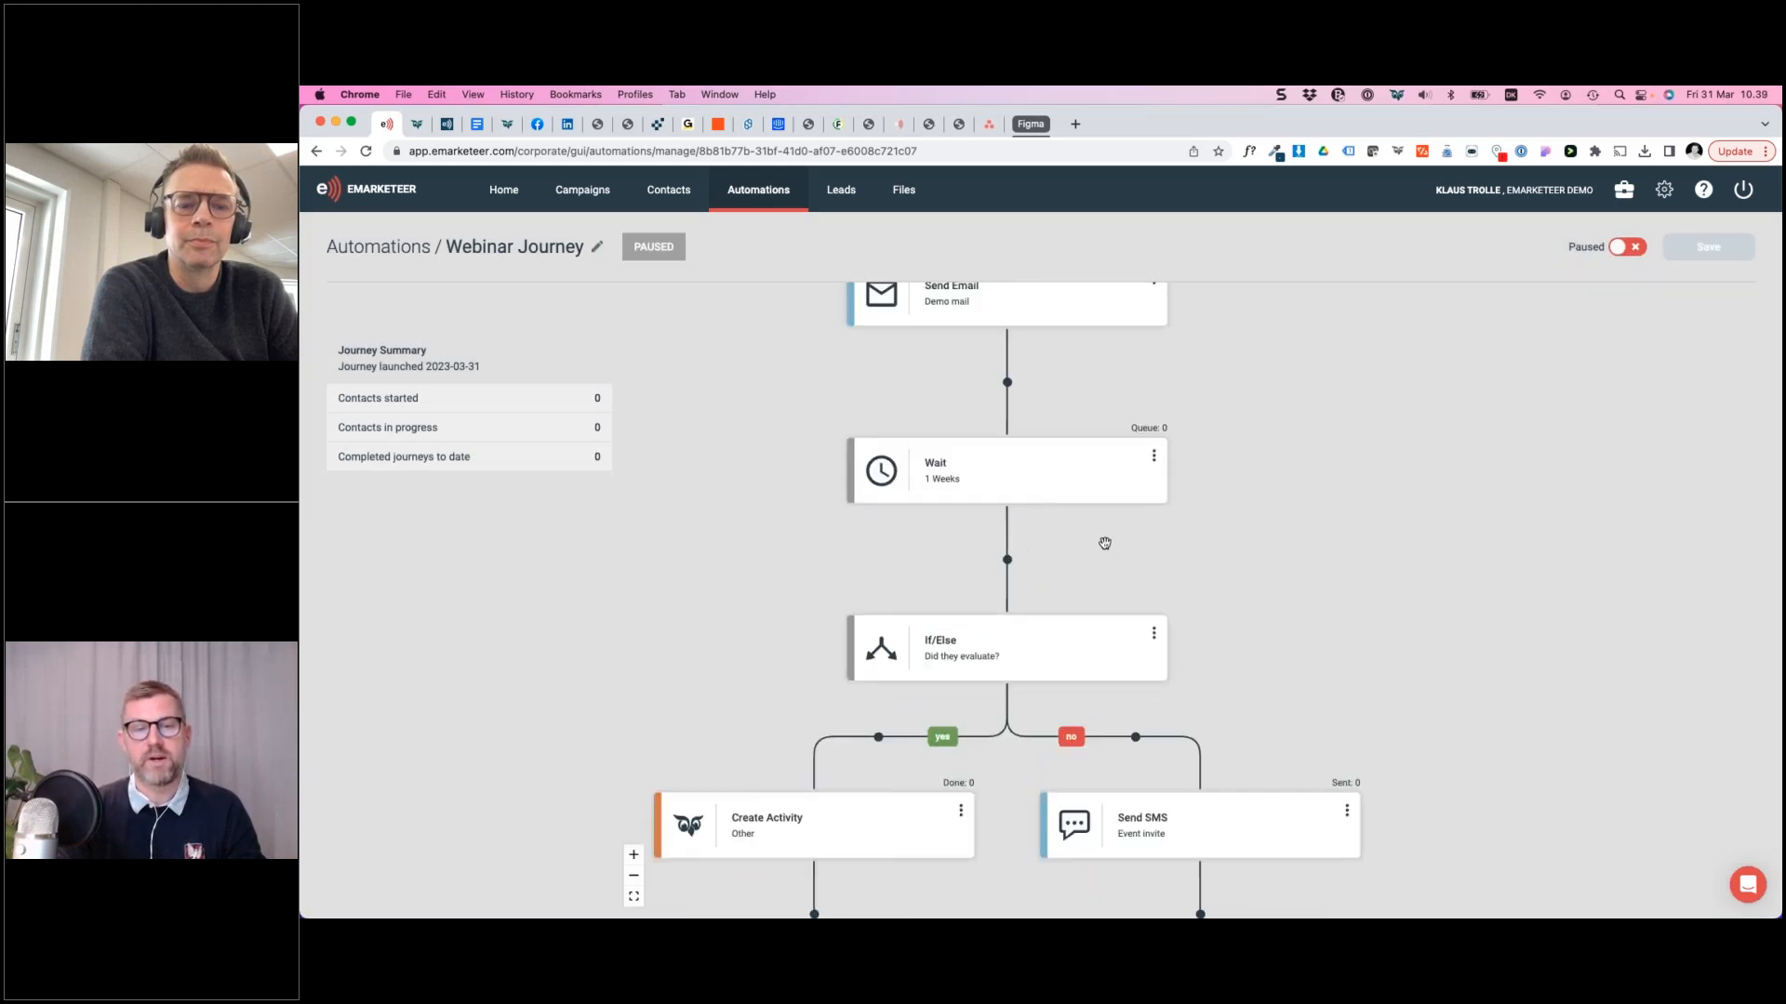
left_click(1020, 492)
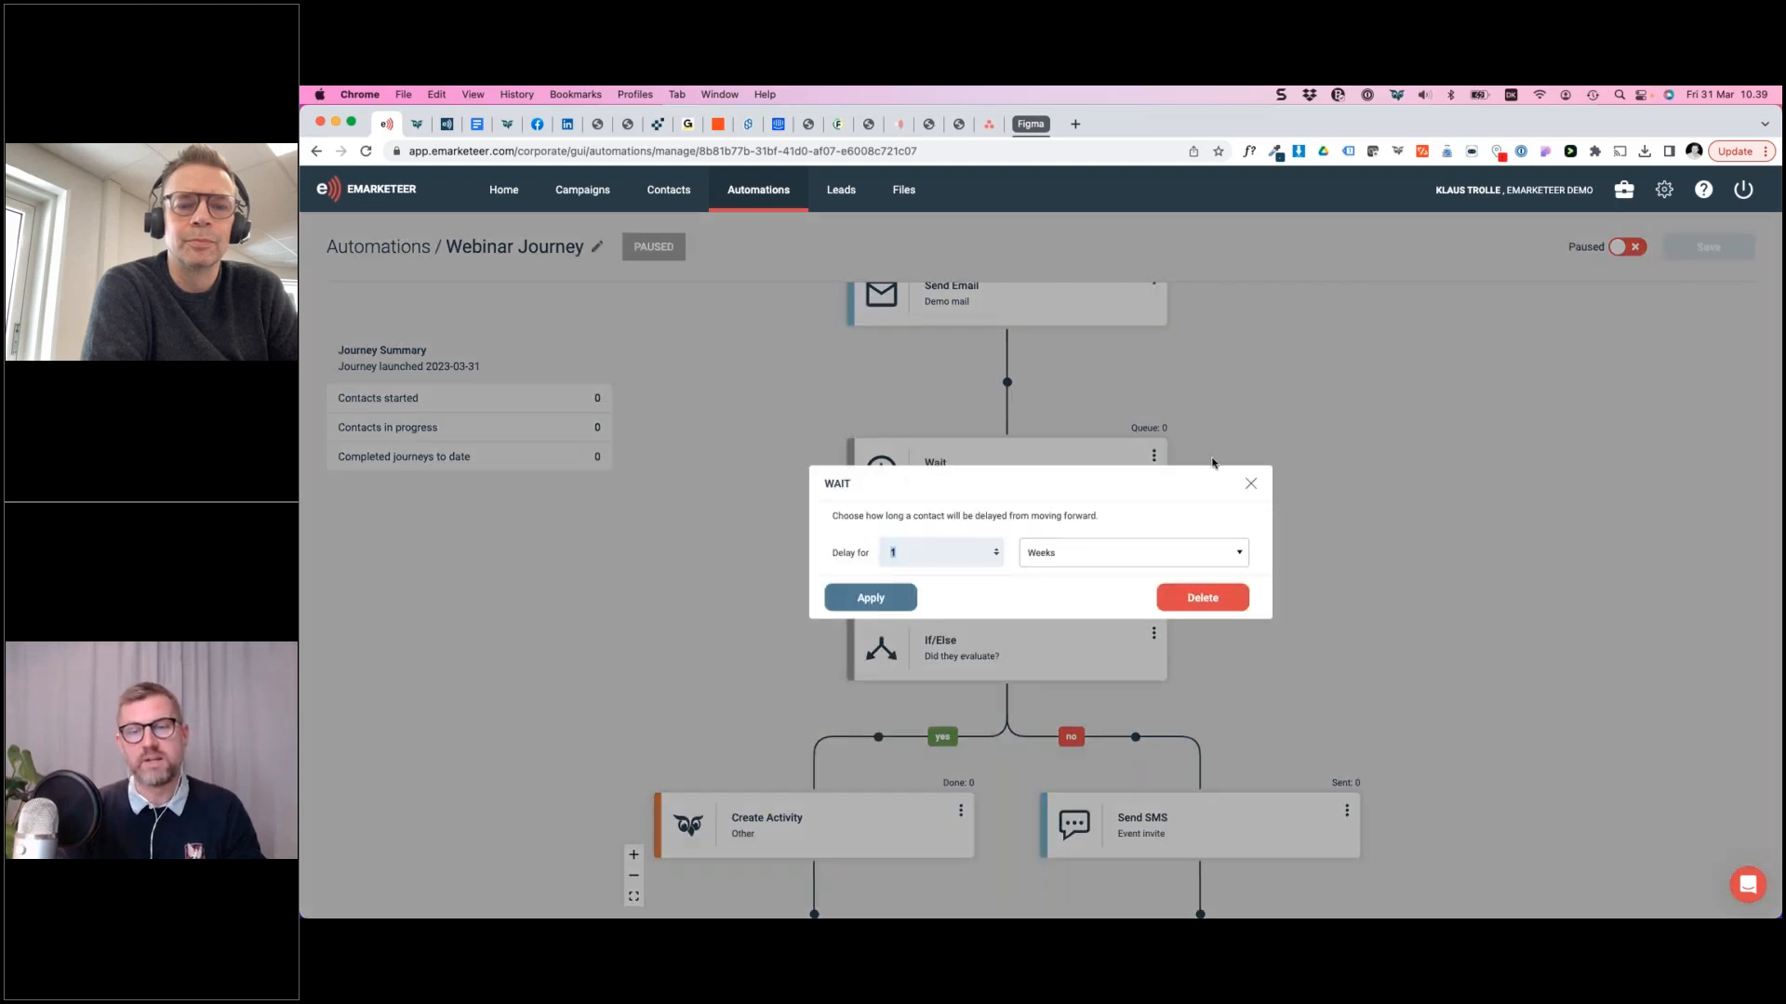
left_click(1252, 486)
Step: View the condition of the "Did they evaluate?" If/Else point and close it without changes
scroll(1035, 625, "down", 1)
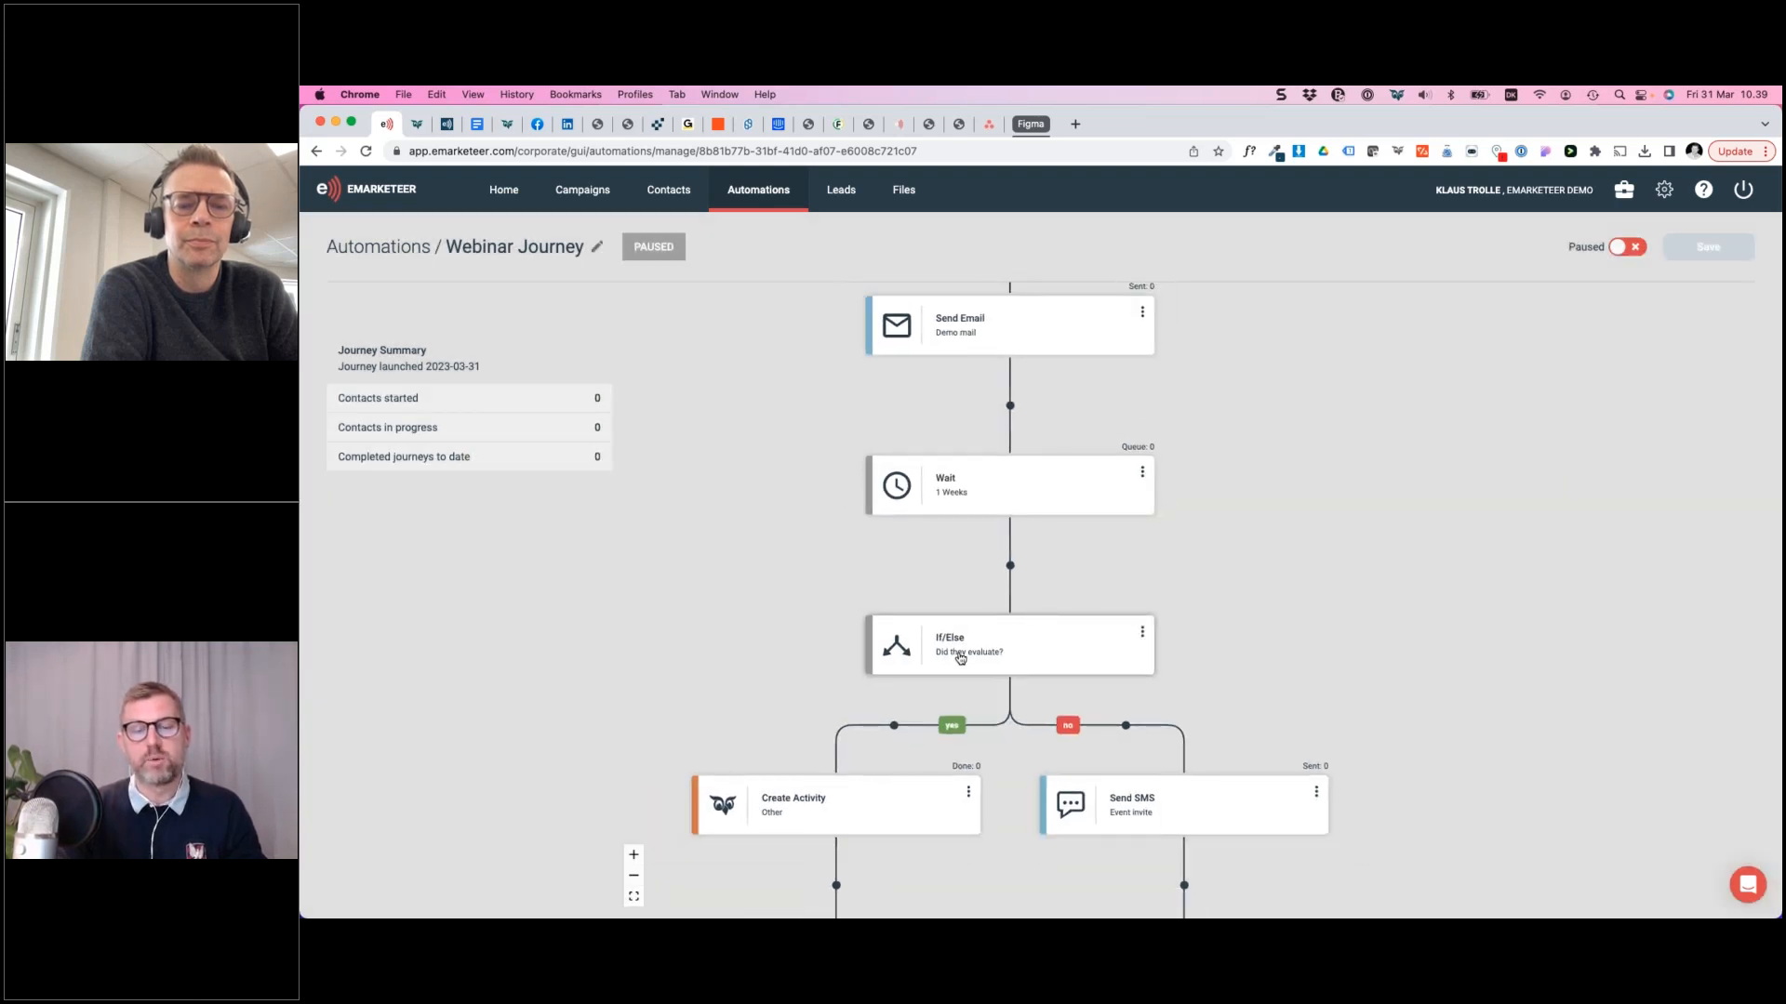
left_click(1020, 639)
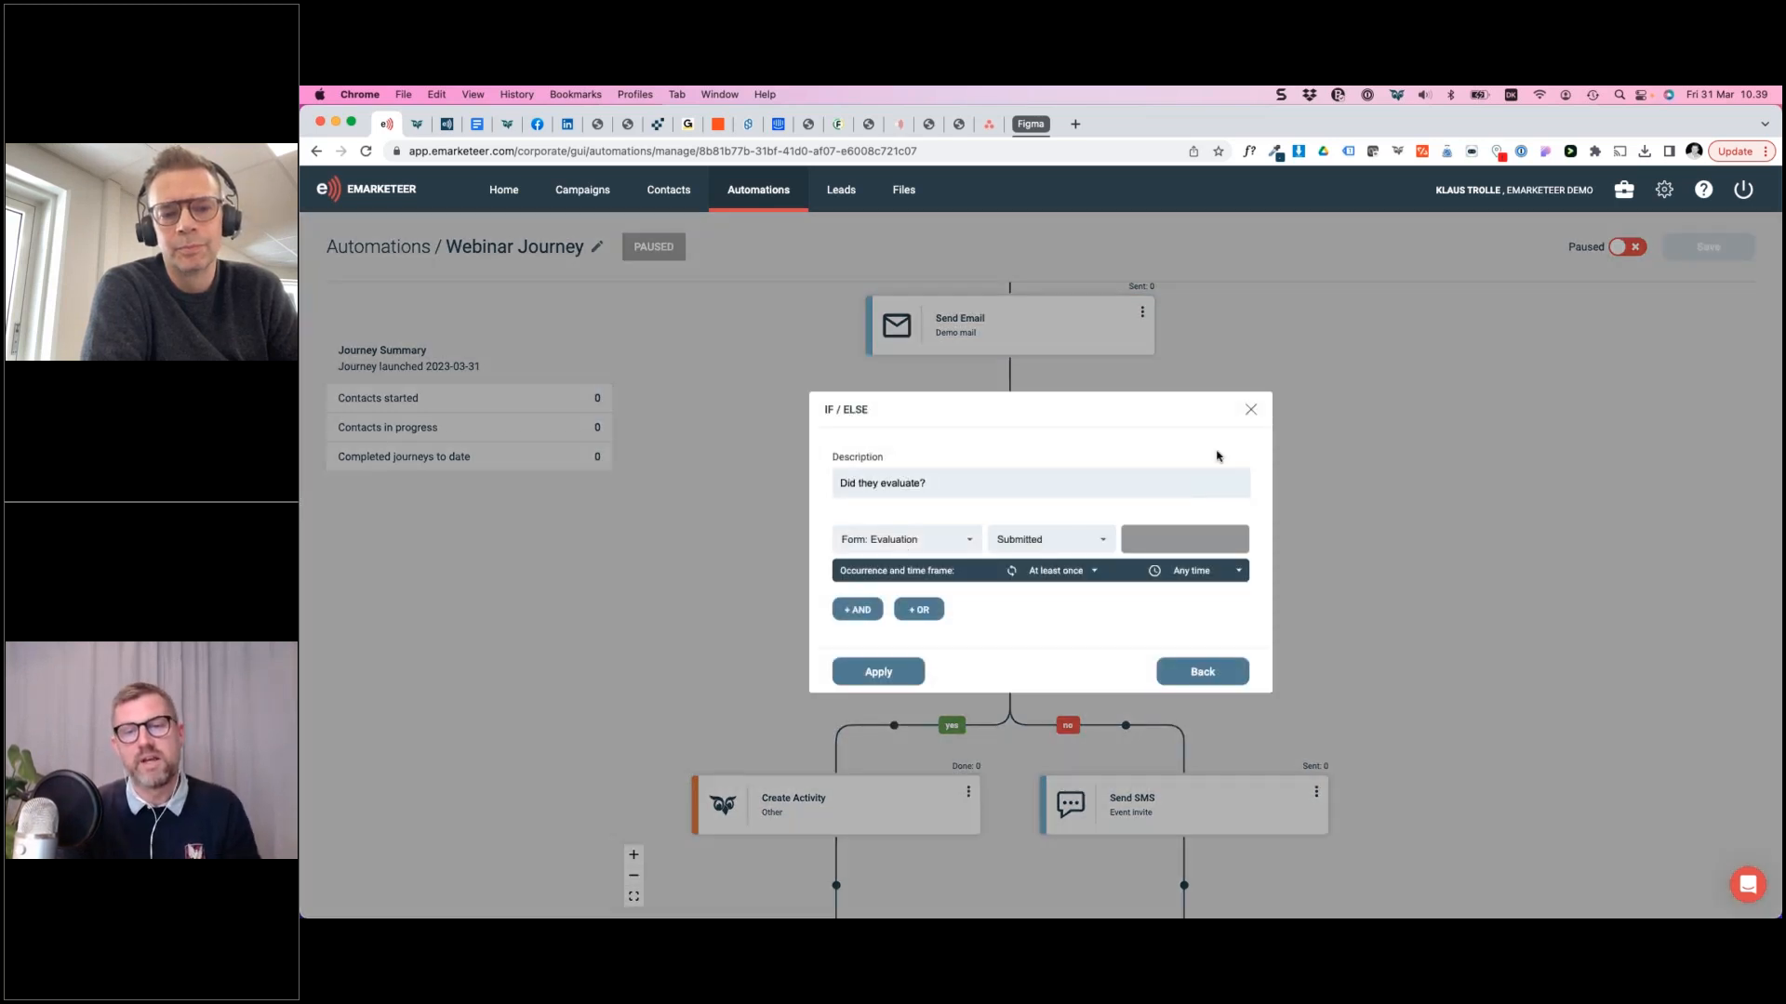
left_click(1250, 410)
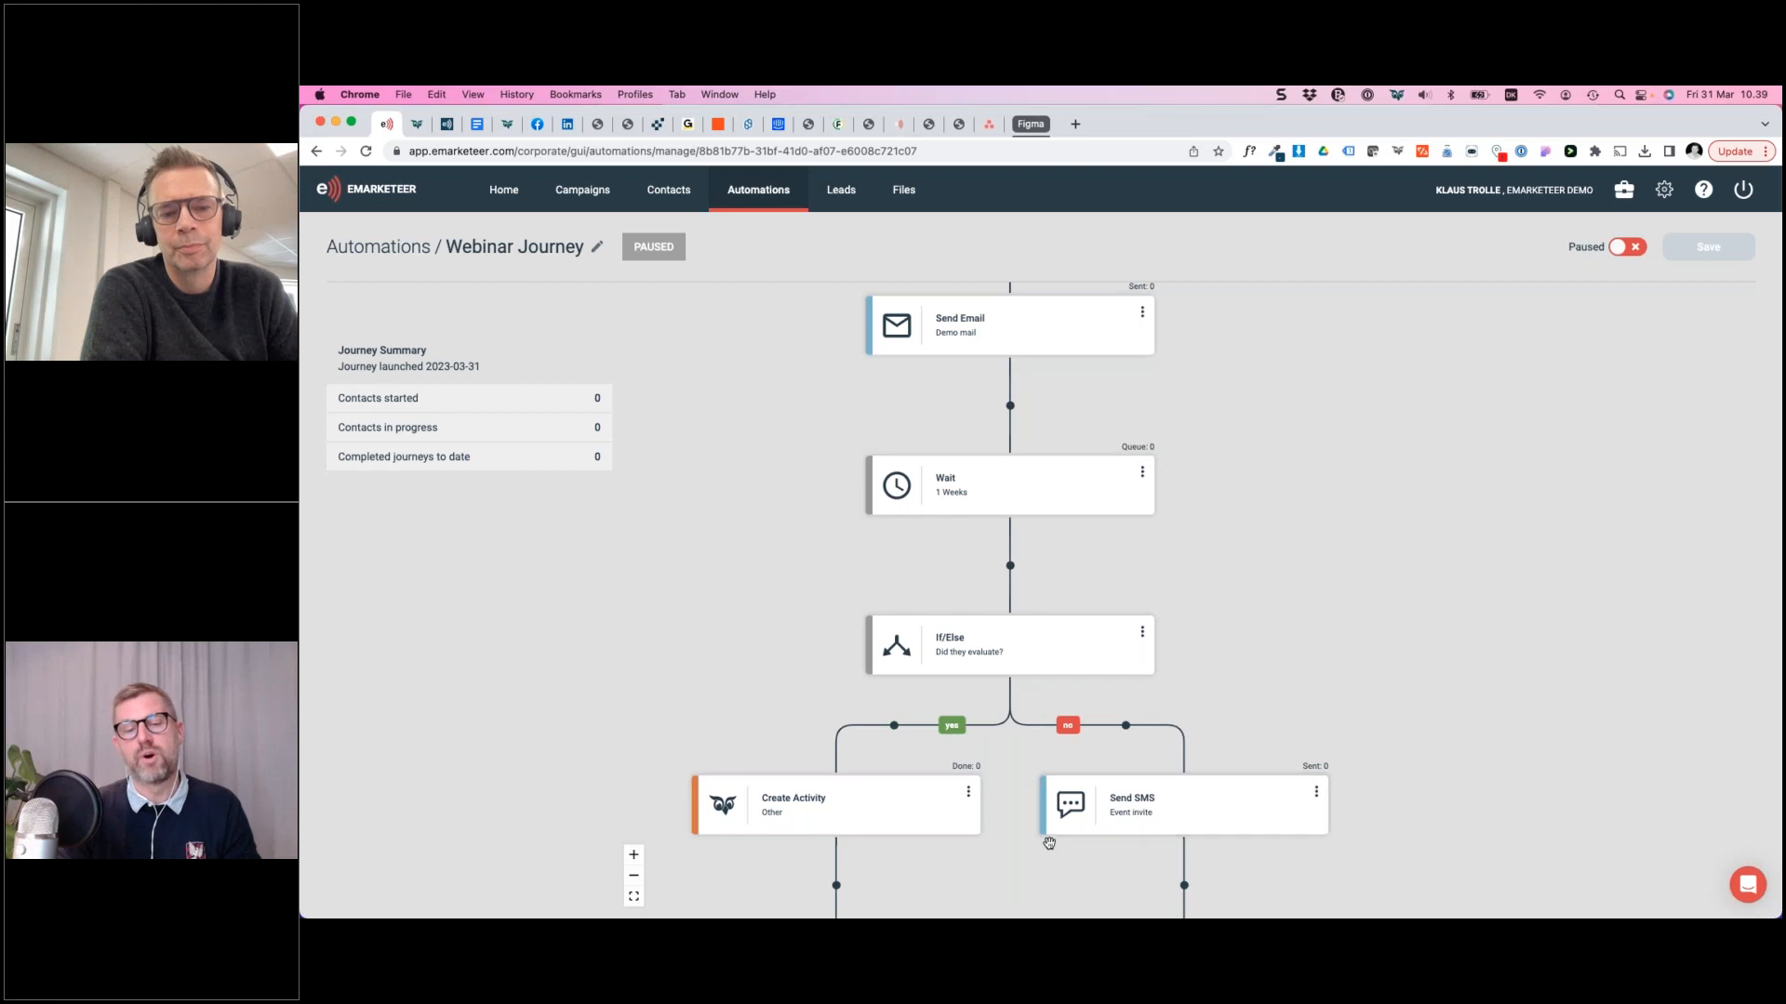
Step: Review the journey's yes and no branches and its overall flow, and go back to the leads section
scroll(1043, 805, "down", 4)
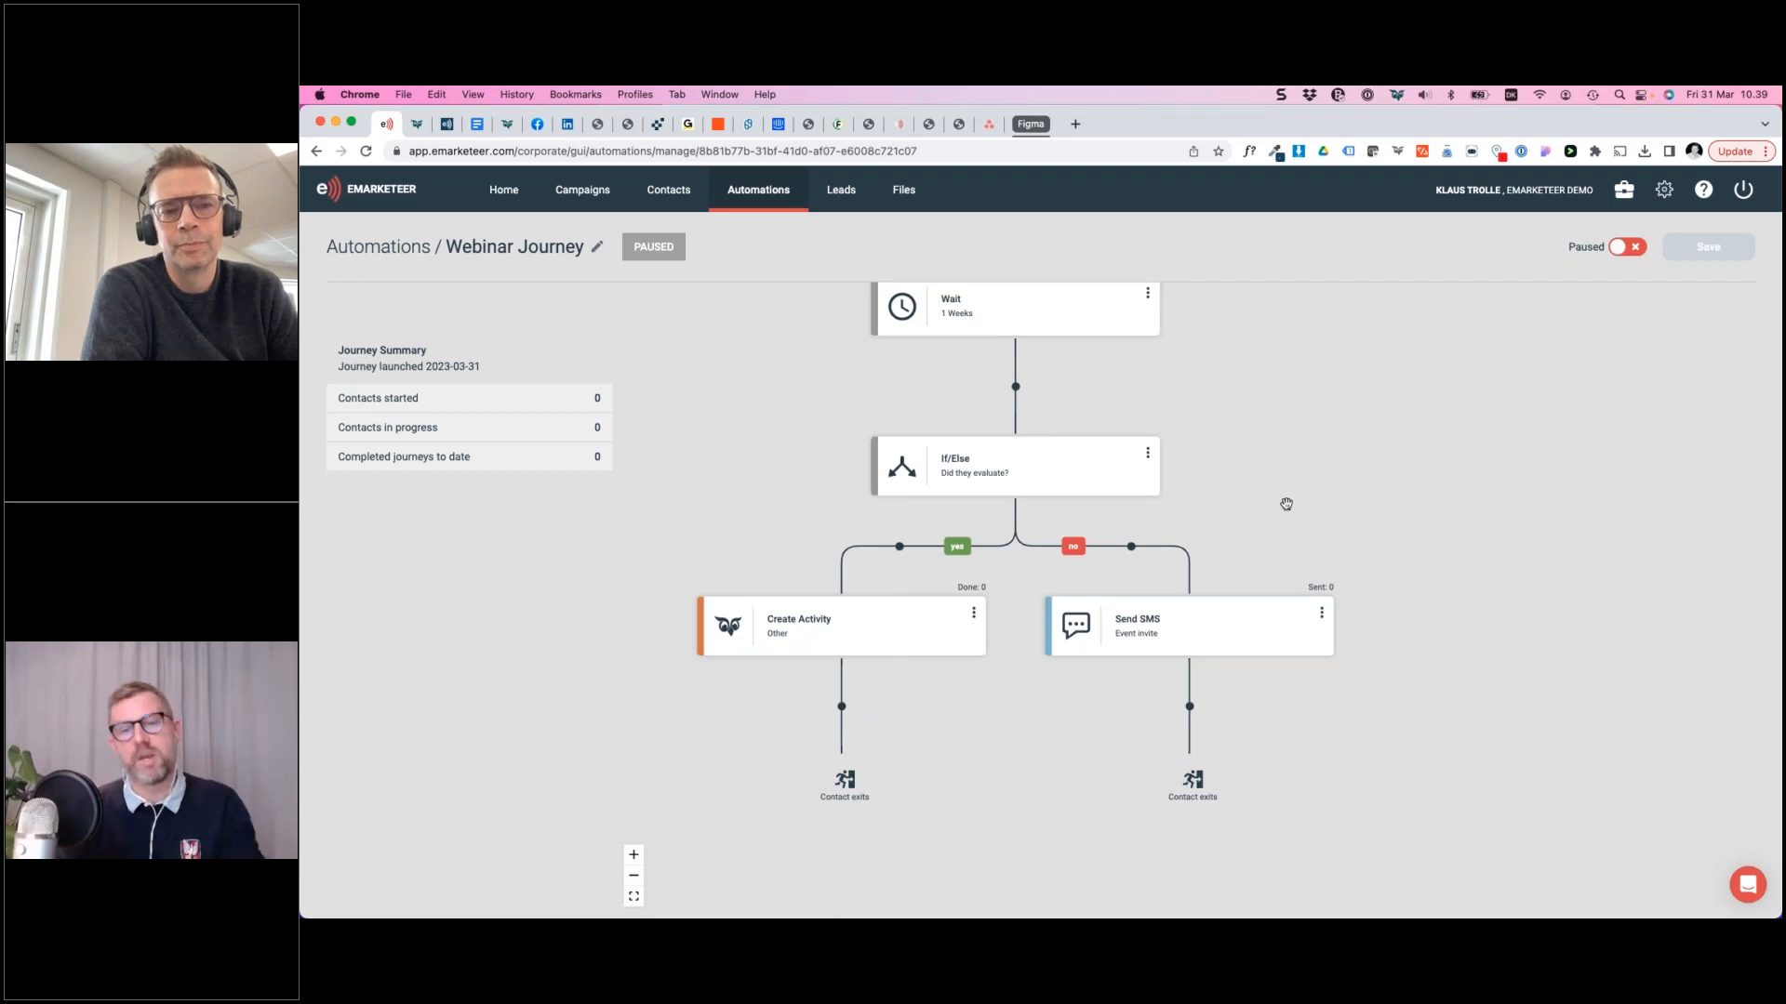
scroll(1241, 614, "up", 5)
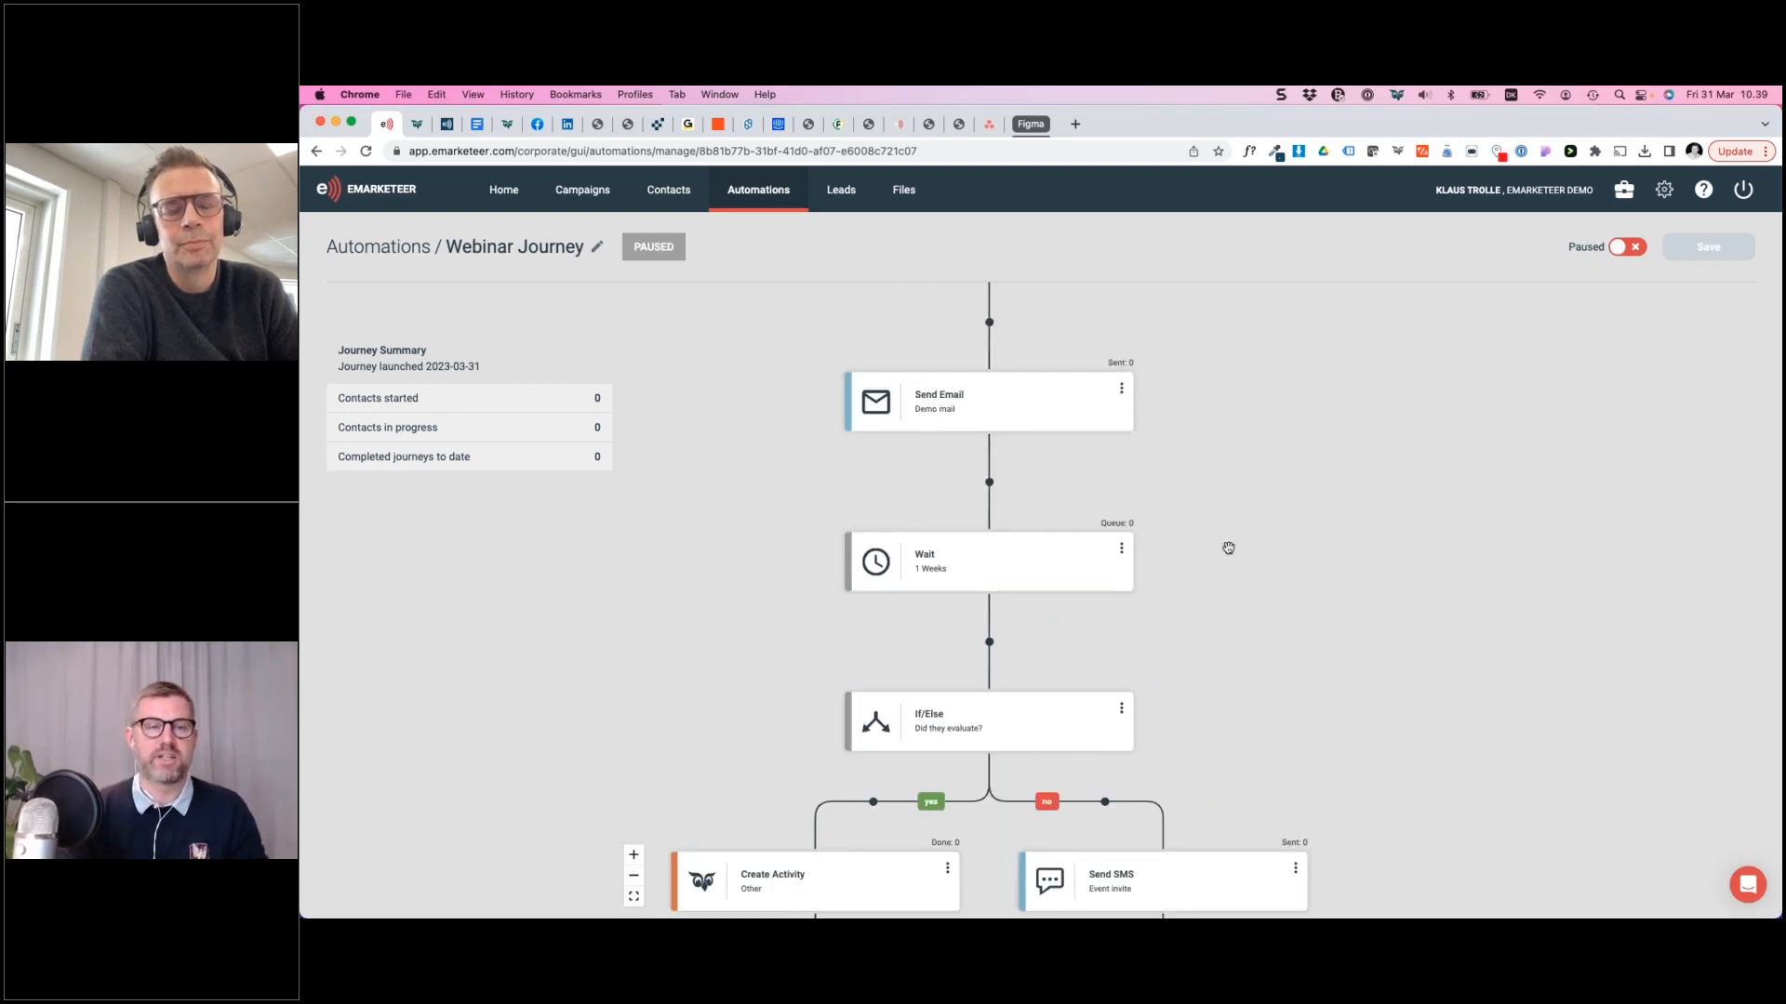
scroll(1229, 551, "up", 3)
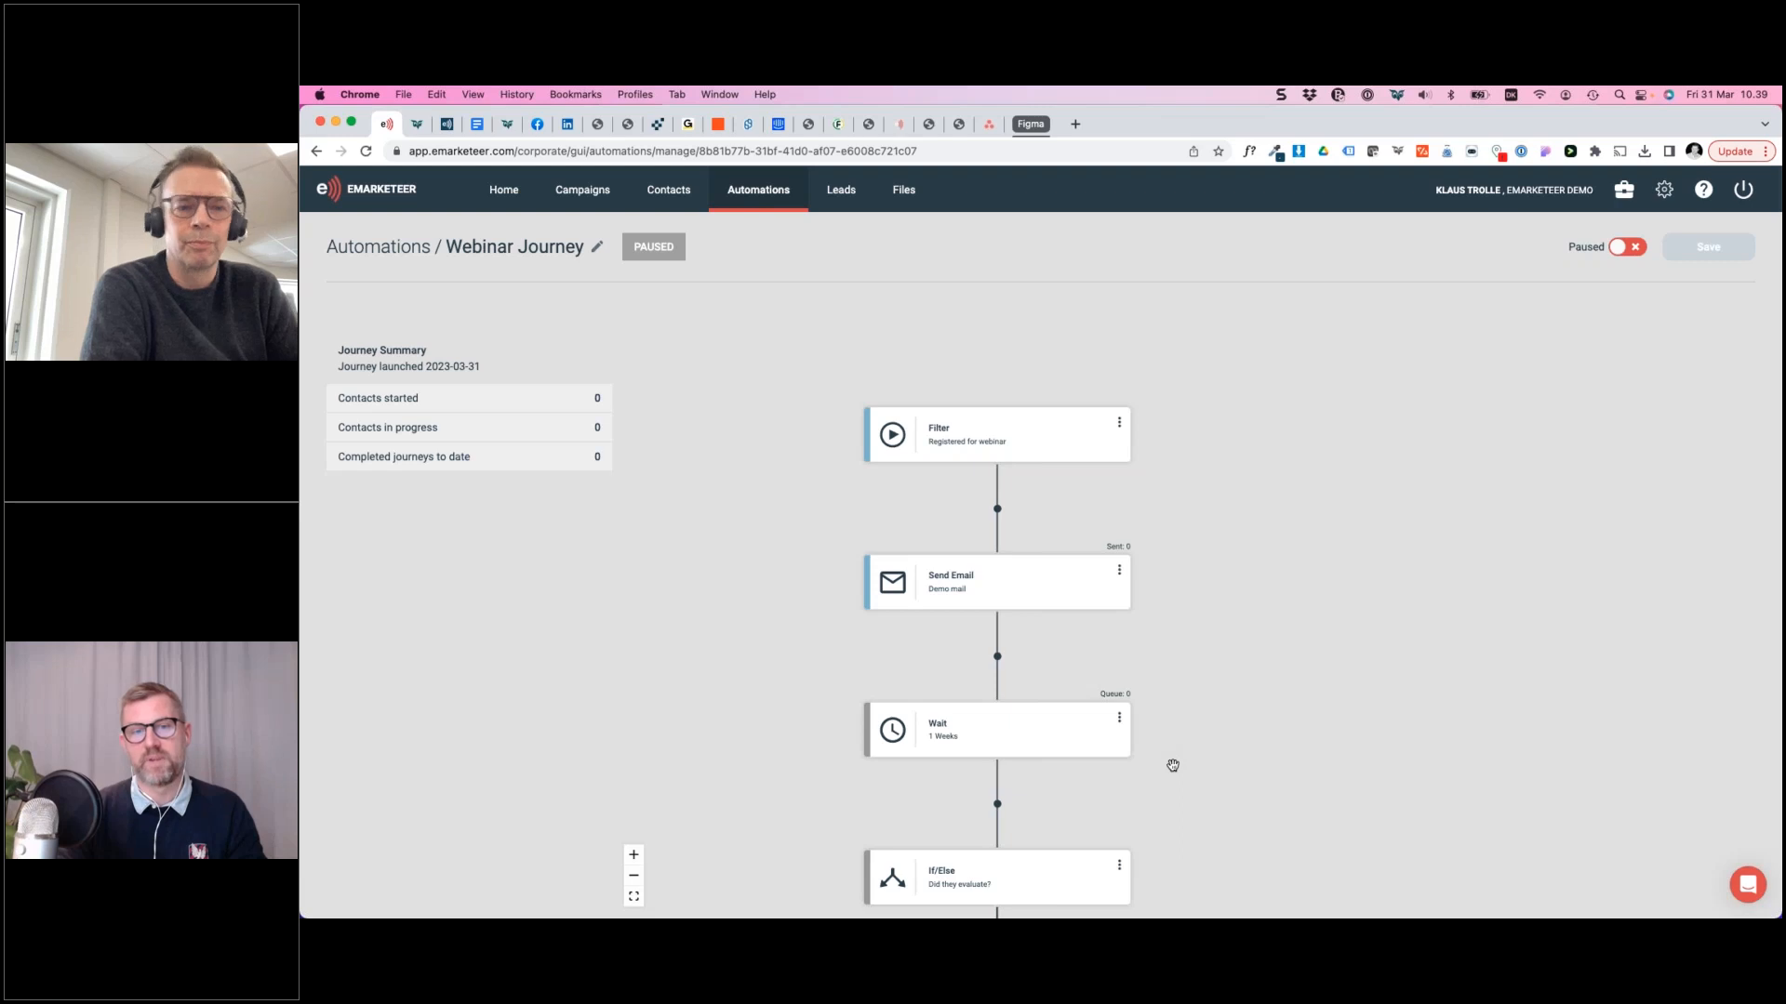
left_click_drag(1179, 624, 1188, 520)
scroll(1188, 558, "down", 1)
left_click_drag(1188, 582, 1187, 611)
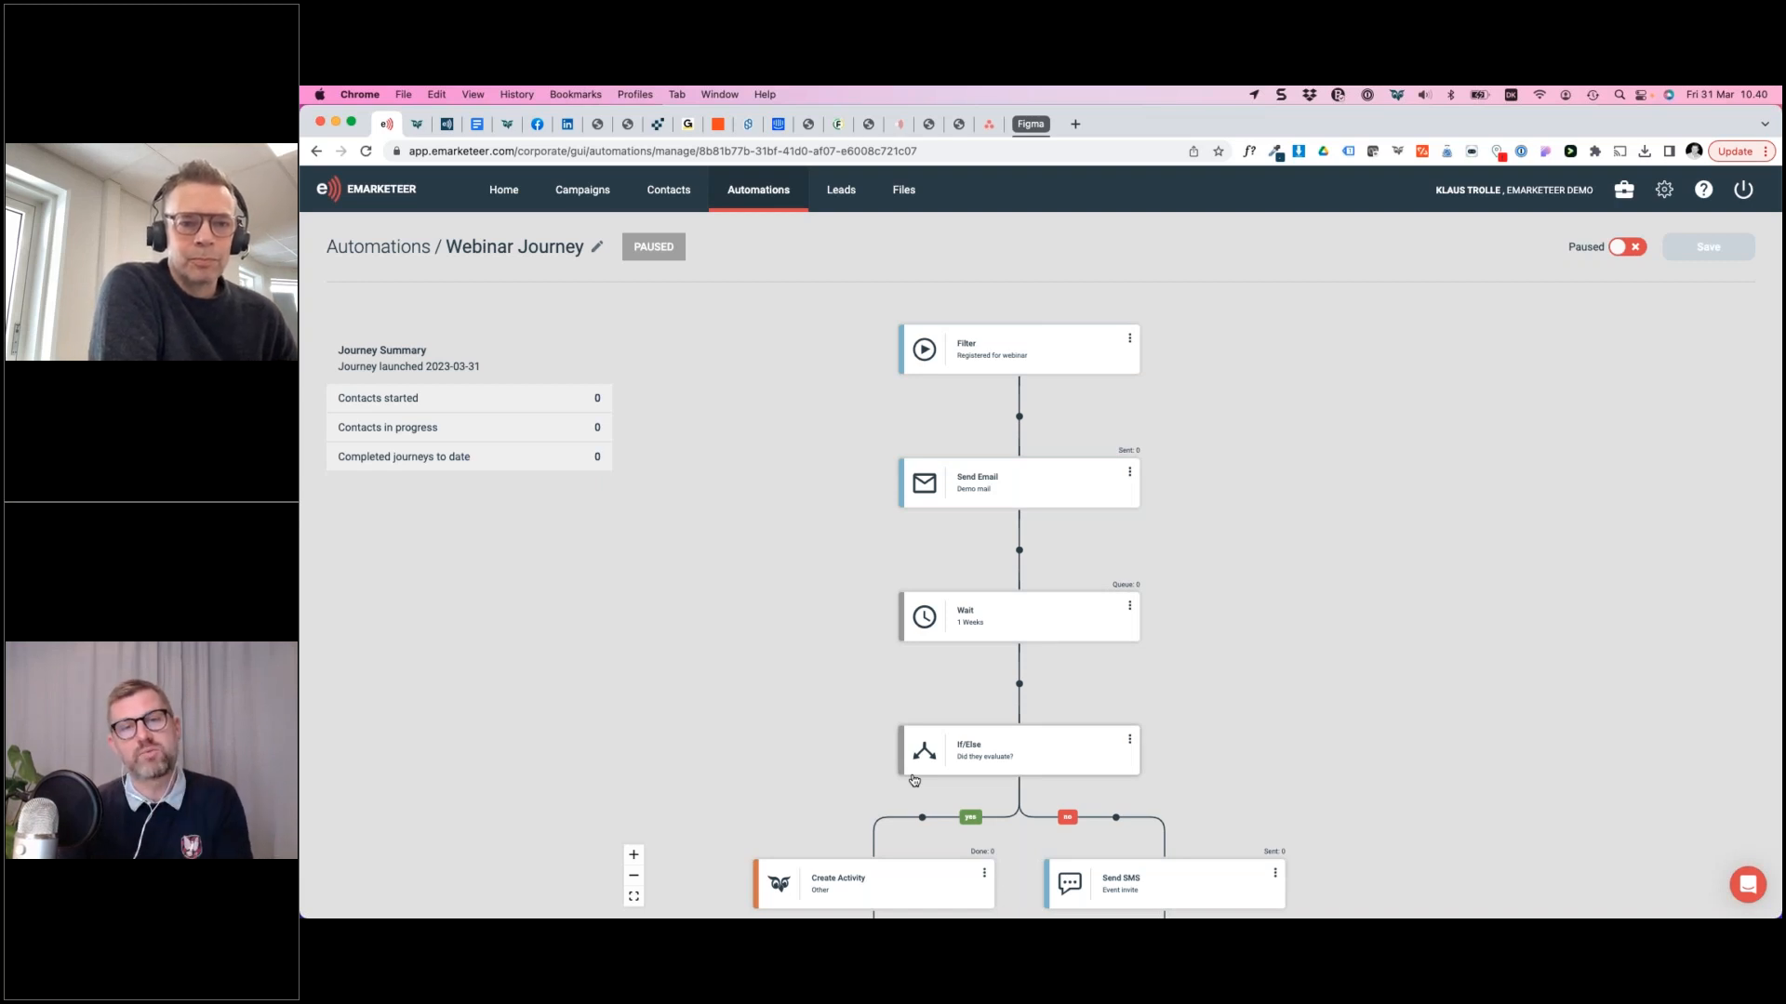
left_click(836, 196)
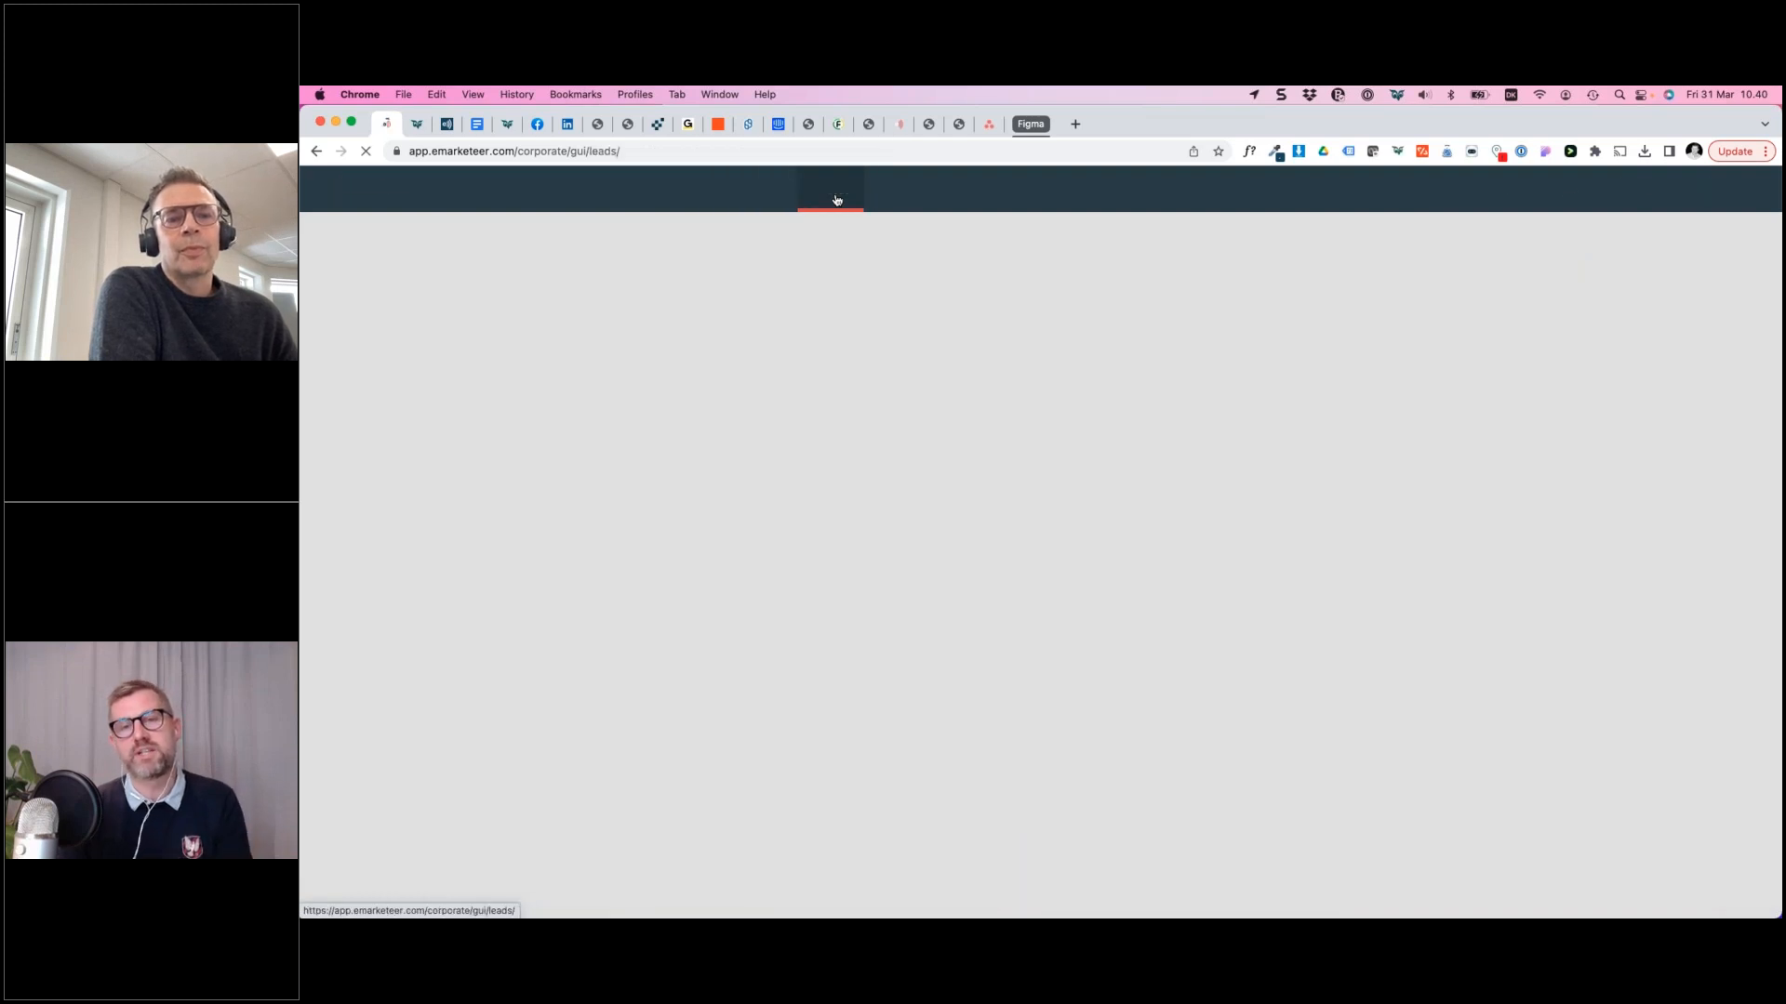